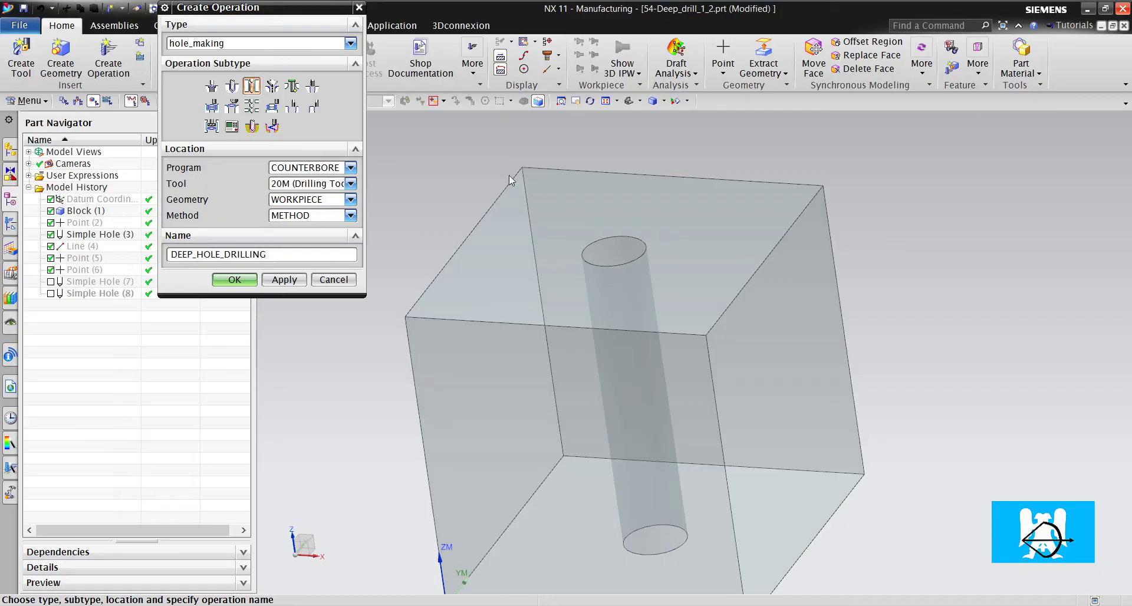
In the Geometry view, create a standard DRILLING operation using the 20P drill
left_click(331, 280)
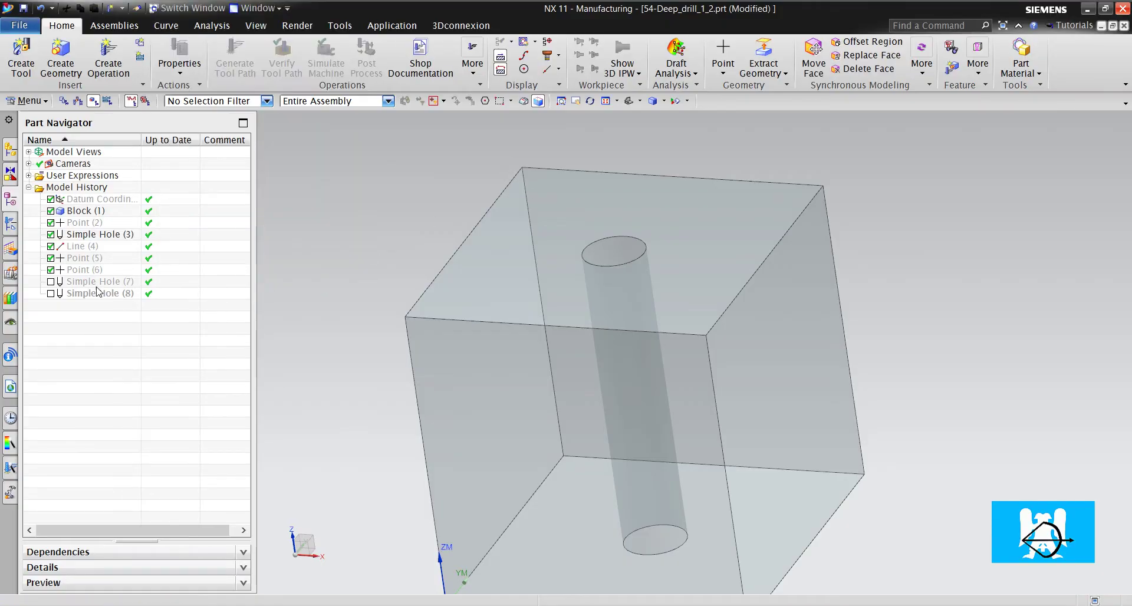
left_click(18, 225)
left_click(108, 59)
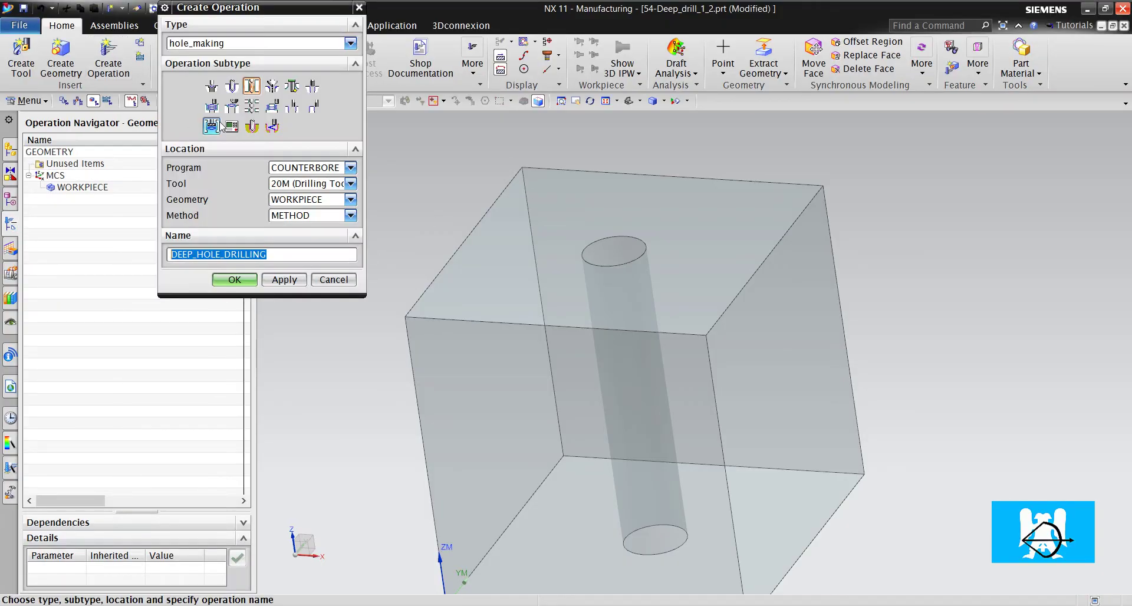
left_click(232, 87)
left_click(298, 183)
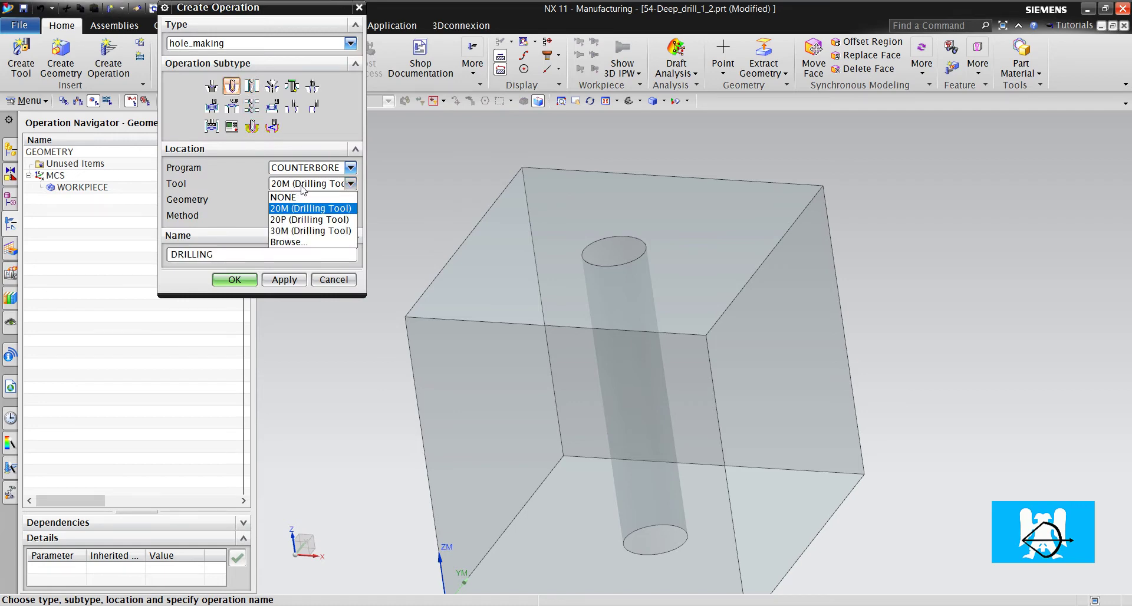
left_click(297, 220)
left_click(235, 279)
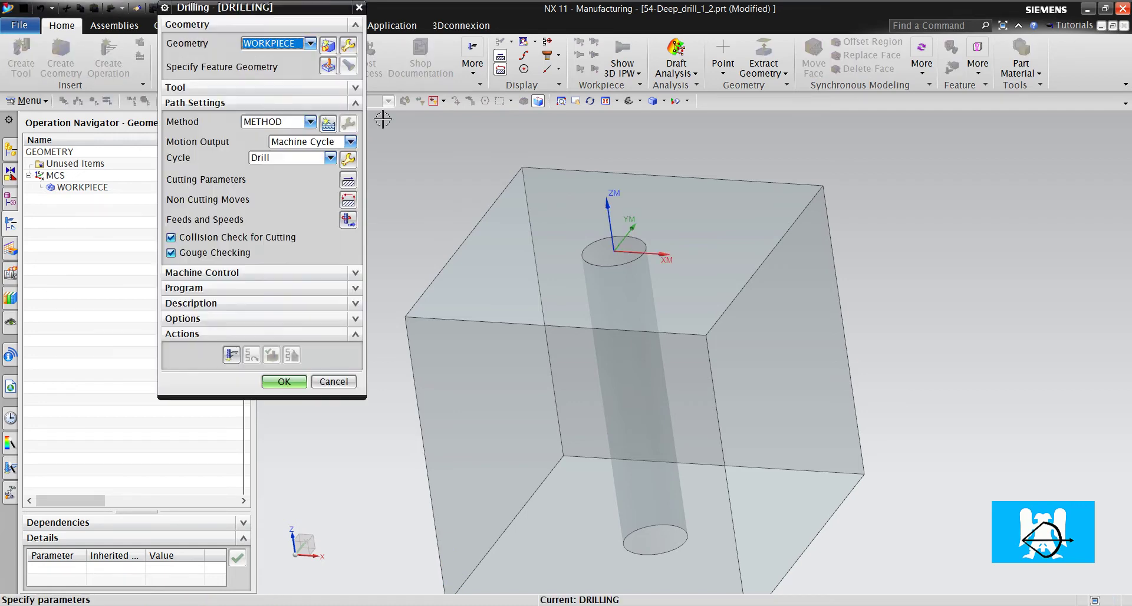
Select the hole as feature geometry with depth 20, then generate and accept the tool path
left_click(329, 66)
left_click(614, 283)
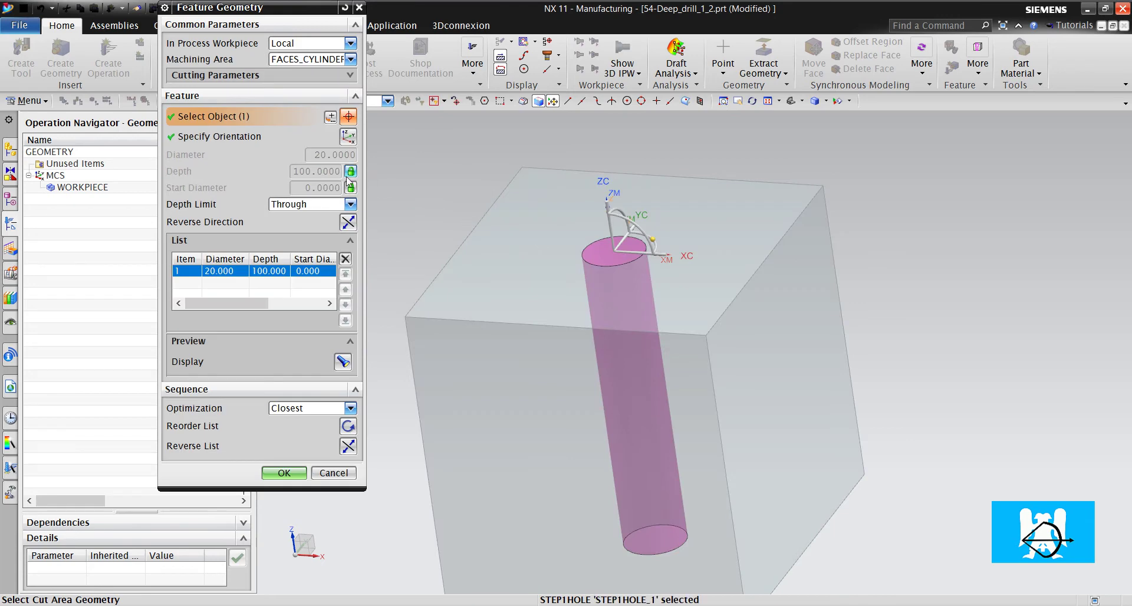
left_click(349, 172)
left_click(371, 179)
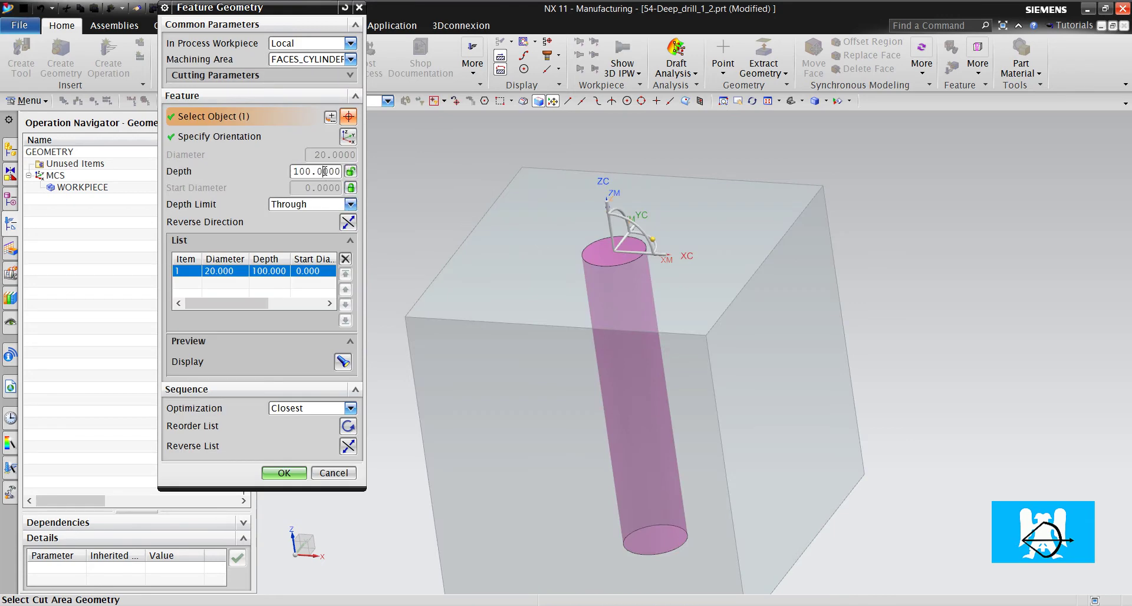
type("20")
key("Return")
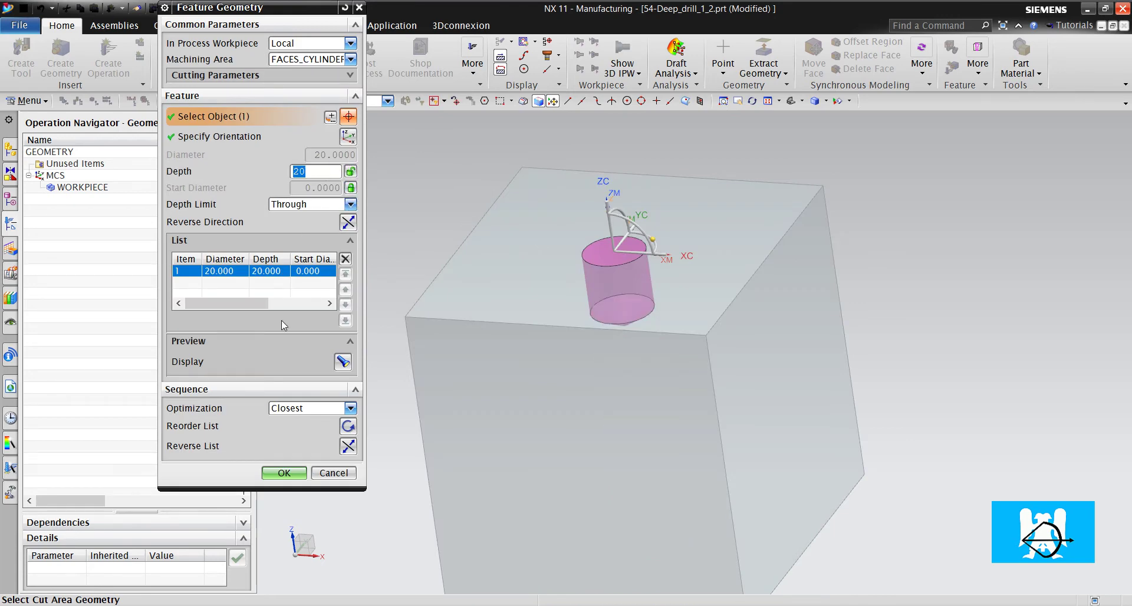
left_click(282, 473)
left_click(232, 355)
left_click(284, 381)
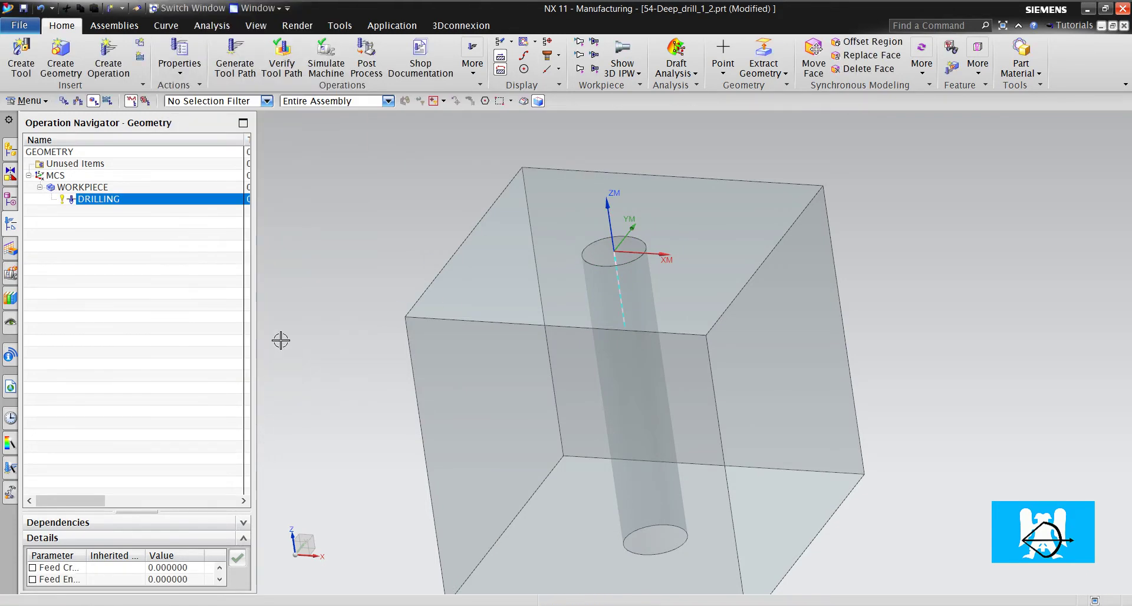
Create a Deep Hole Drilling operation with the 20M tool, targeting the hole cylinder
left_click(118, 80)
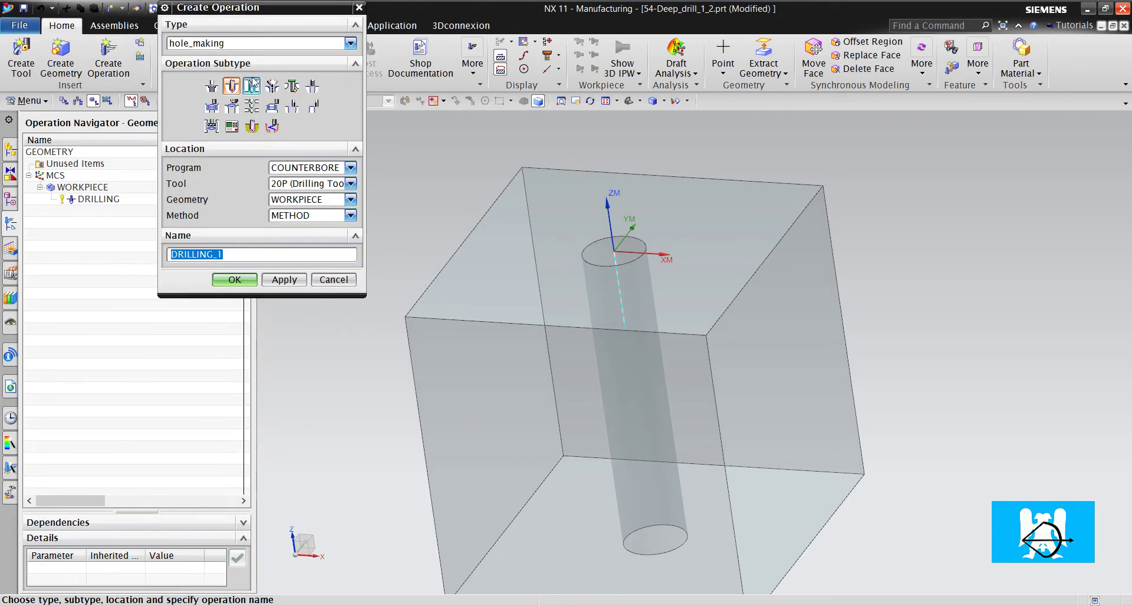
left_click(251, 86)
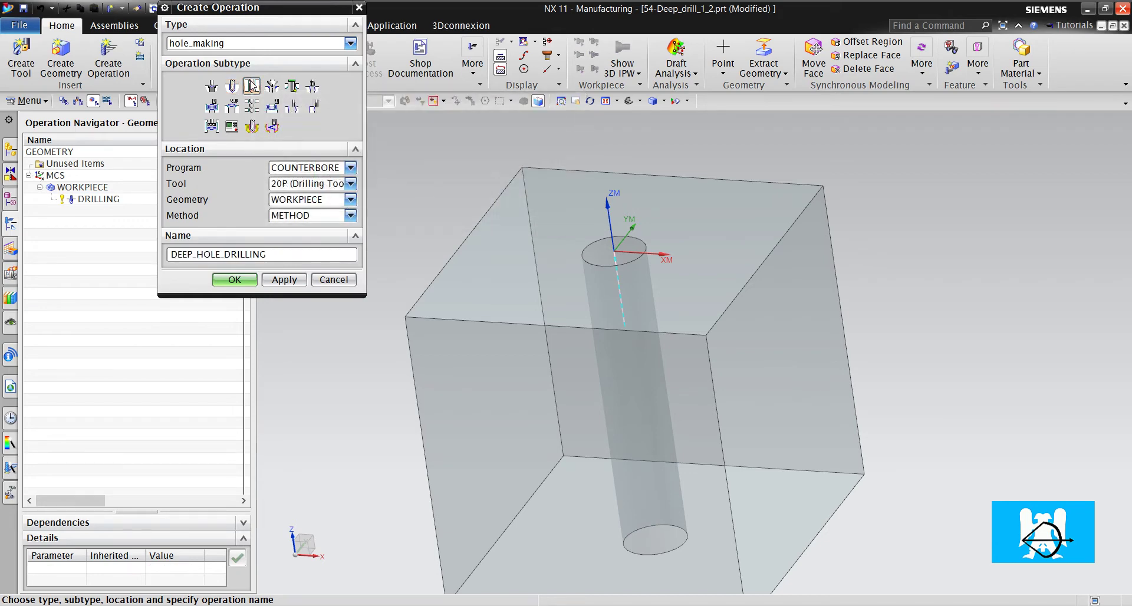
left_click(350, 183)
left_click(306, 210)
left_click(254, 280)
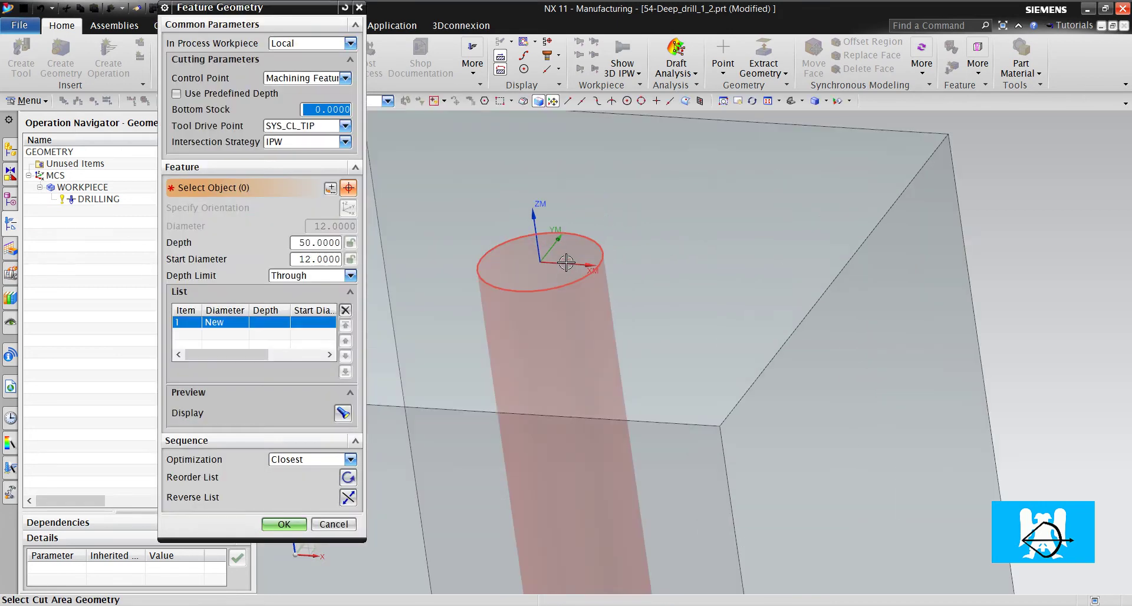
left_click(584, 230)
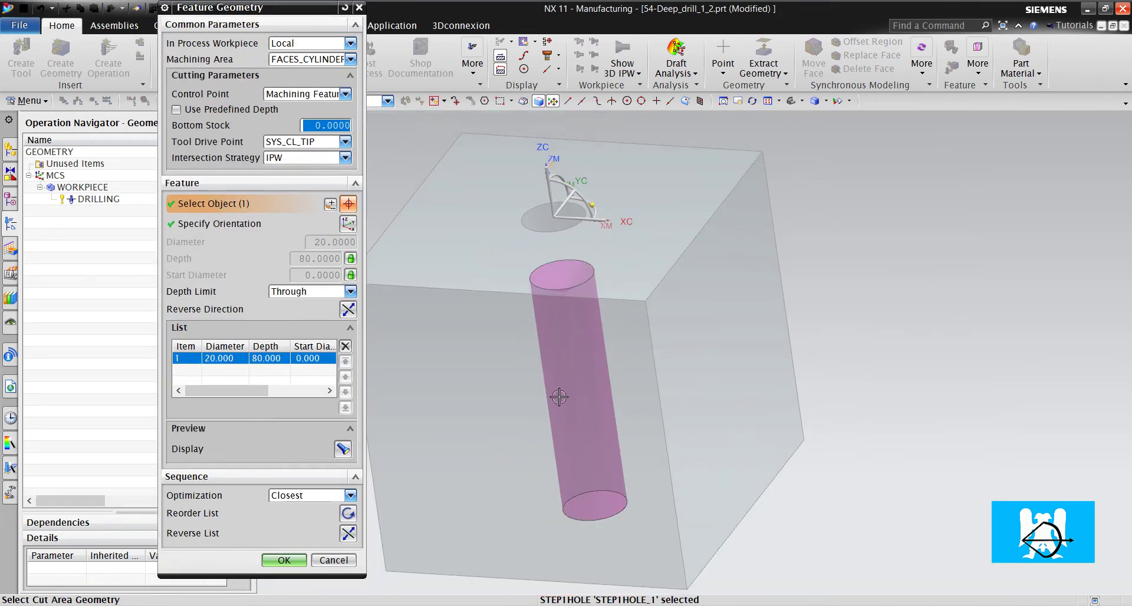
left_click(286, 562)
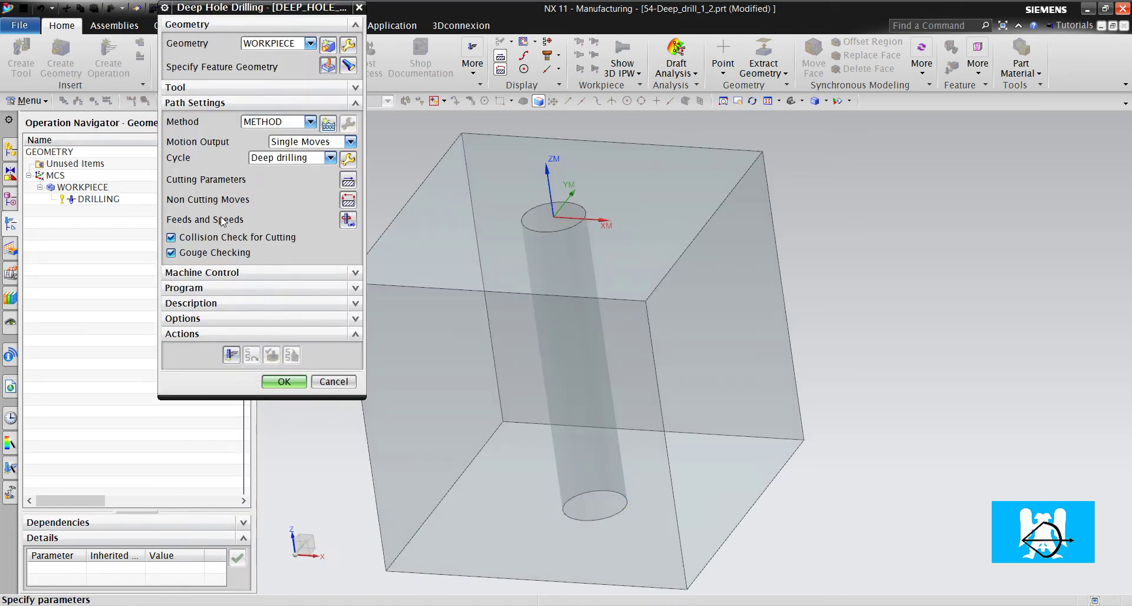
Open the Deep drilling cycle parameters and toggle the Engage, Cut and Retract Conditions groups
left_click(349, 159)
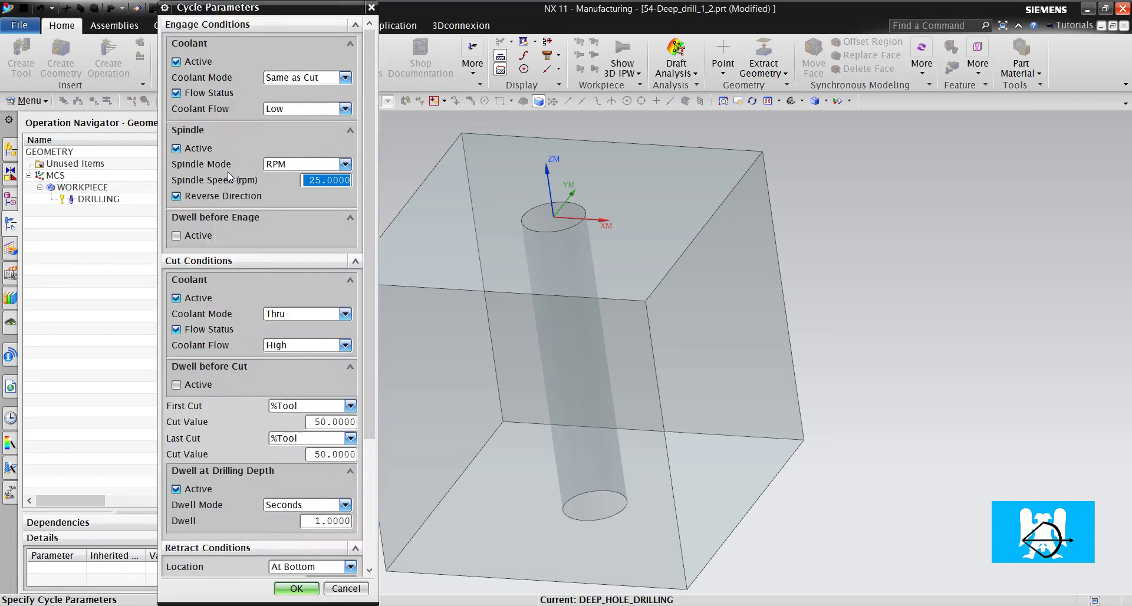
left_click(225, 26)
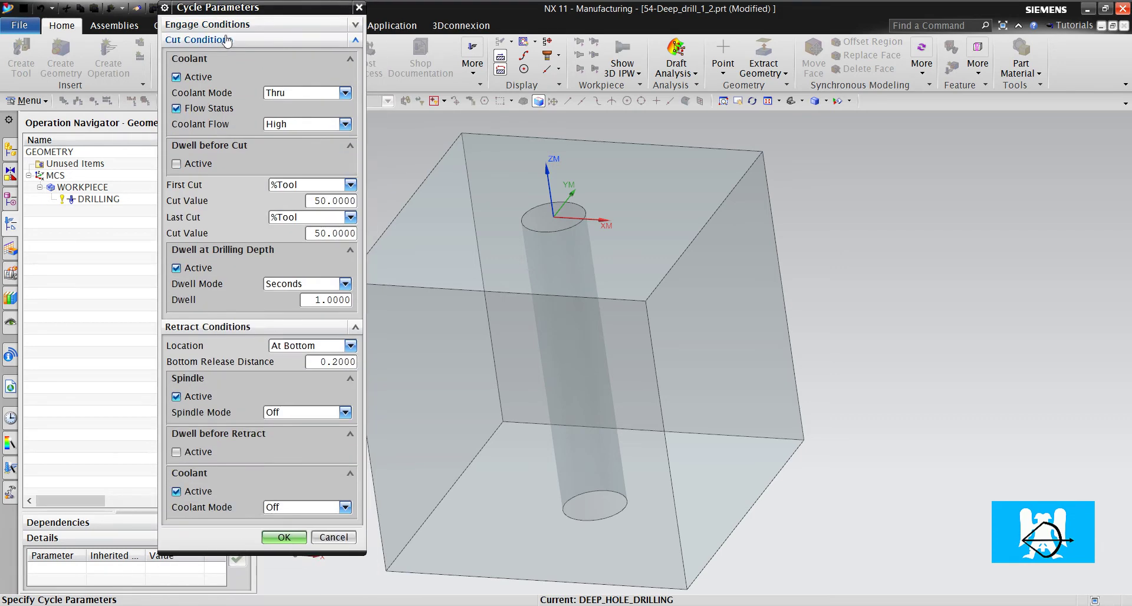
left_click(227, 40)
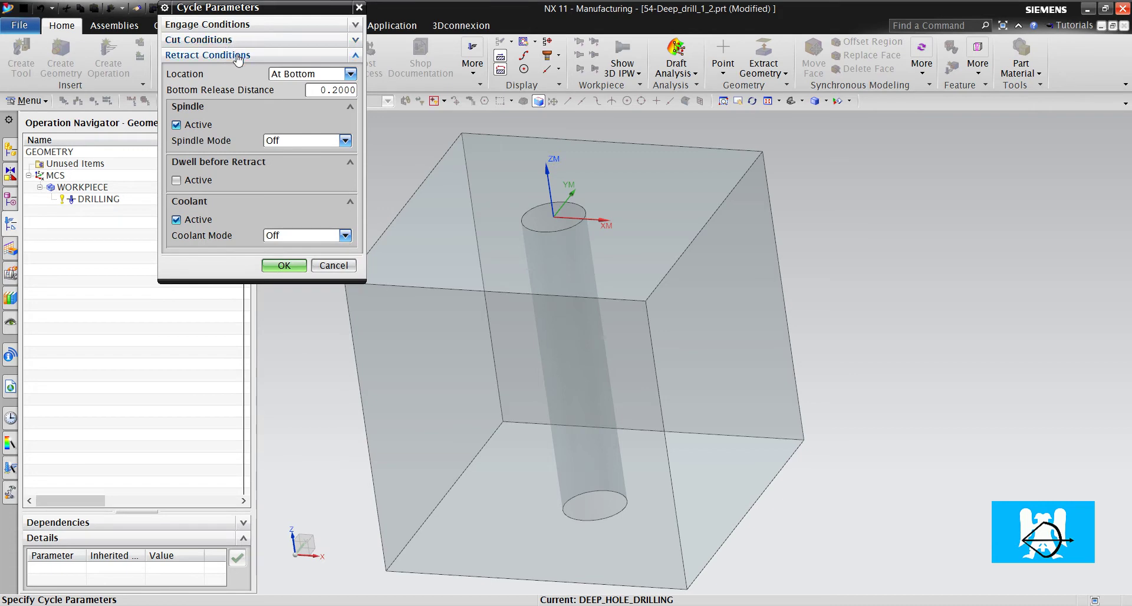
left_click(238, 57)
left_click(266, 56)
left_click(263, 42)
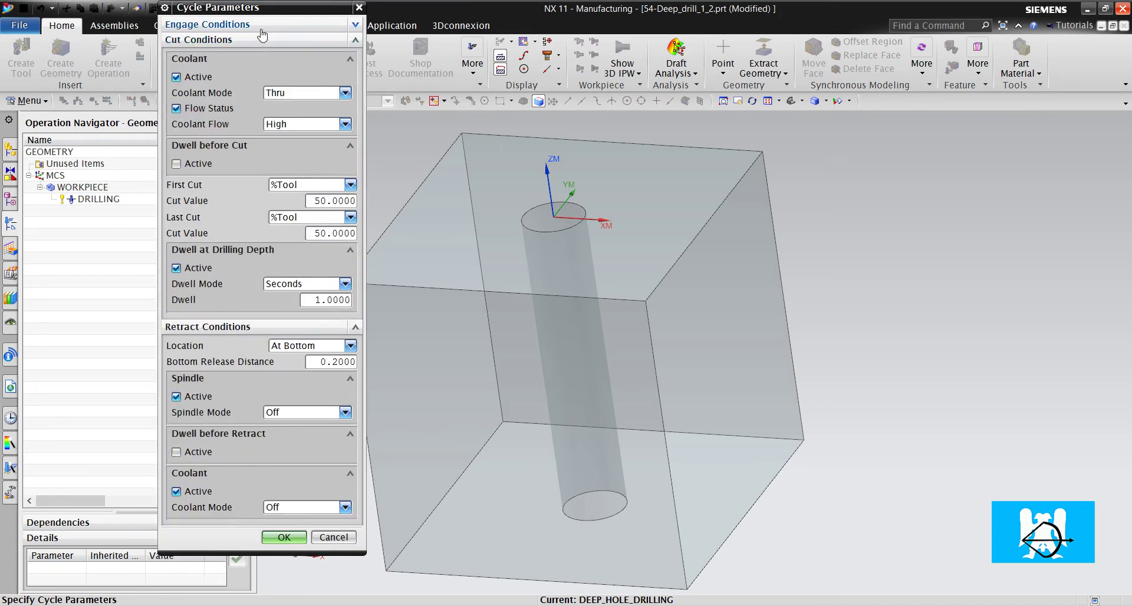
left_click(261, 25)
left_click(261, 25)
left_click(260, 40)
left_click(254, 56)
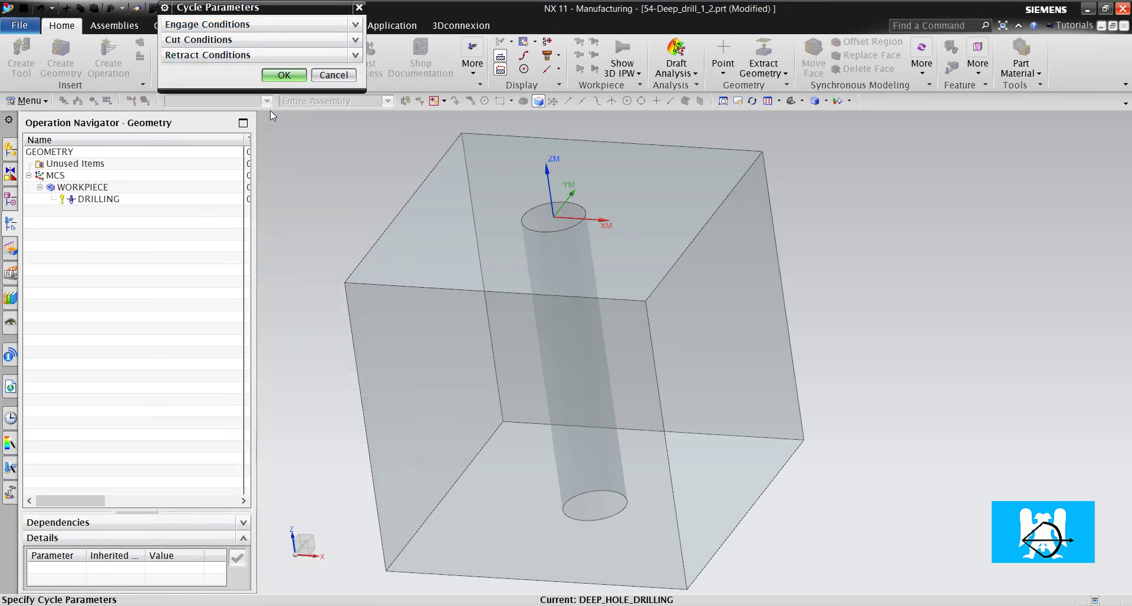
Set engage coolant Off, spindle speed 200 rpm, no reverse direction or dwell, and apply
left_click(253, 26)
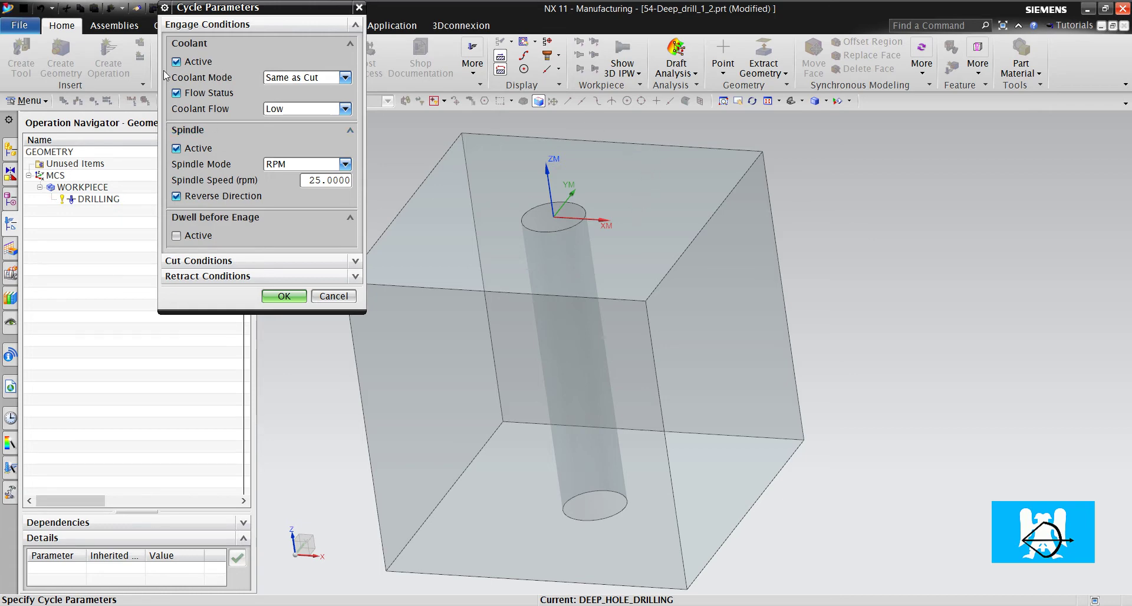
left_click(320, 79)
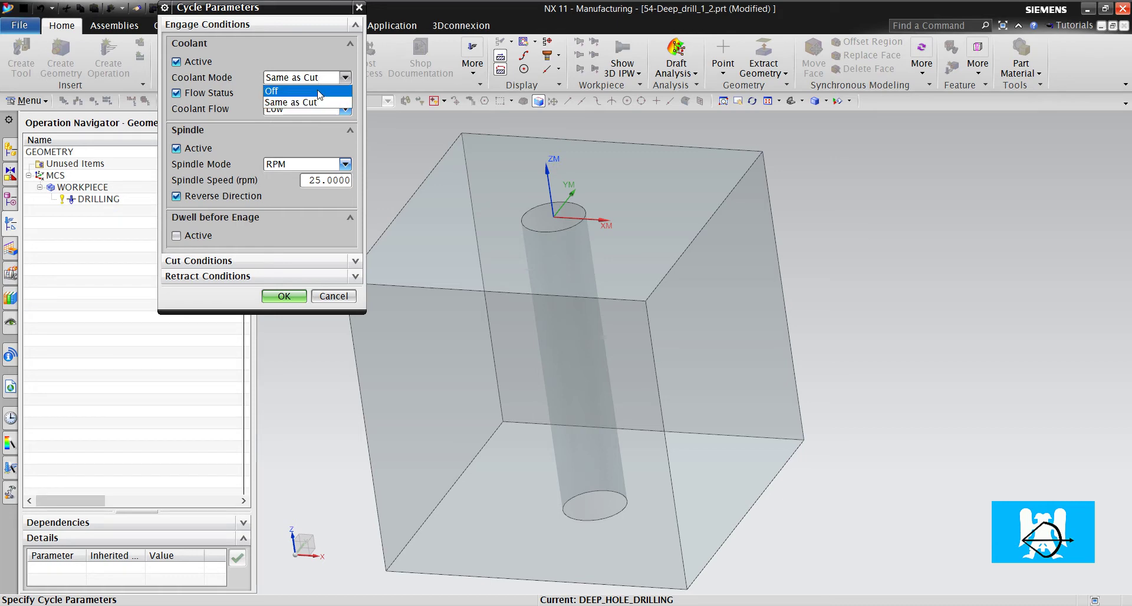
left_click(316, 94)
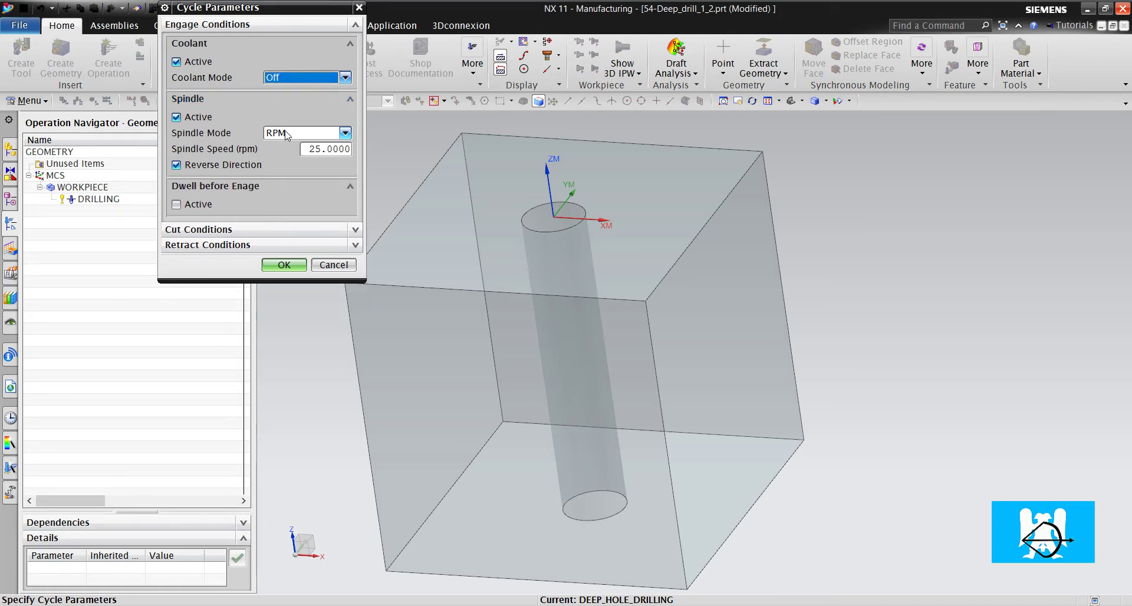
left_click(325, 149)
type("200")
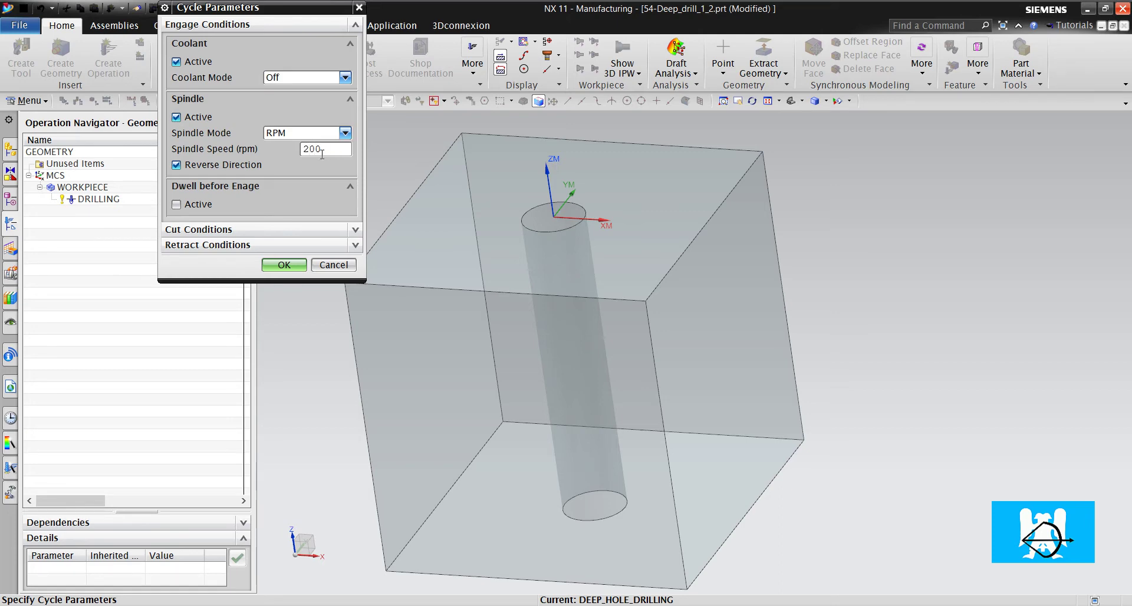
left_click_drag(318, 155, 299, 155)
left_click(238, 165)
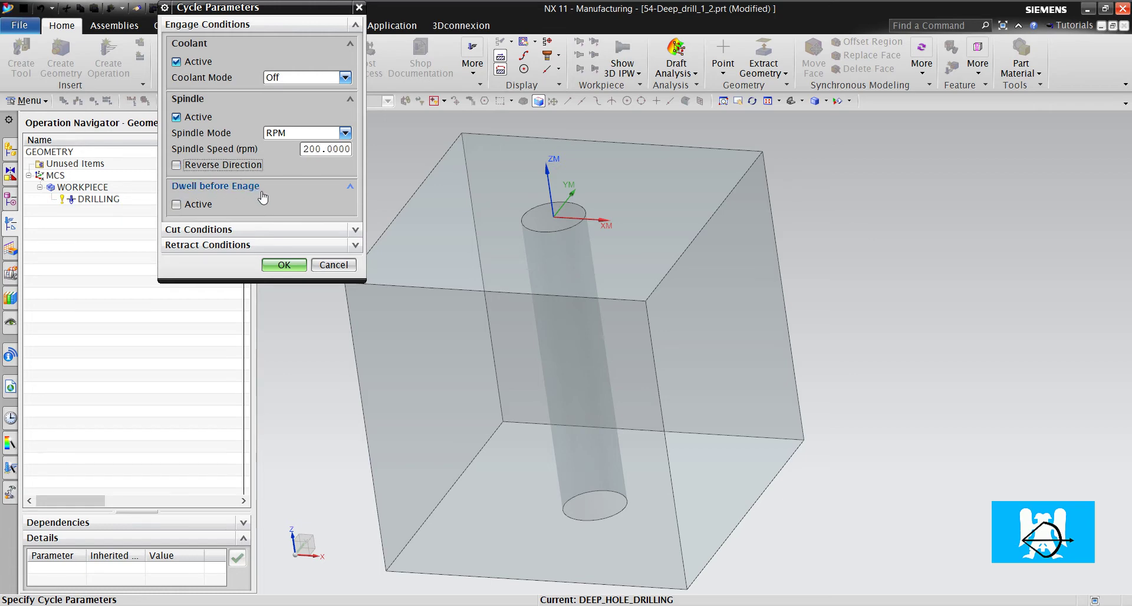
left_click(204, 207)
left_click(205, 208)
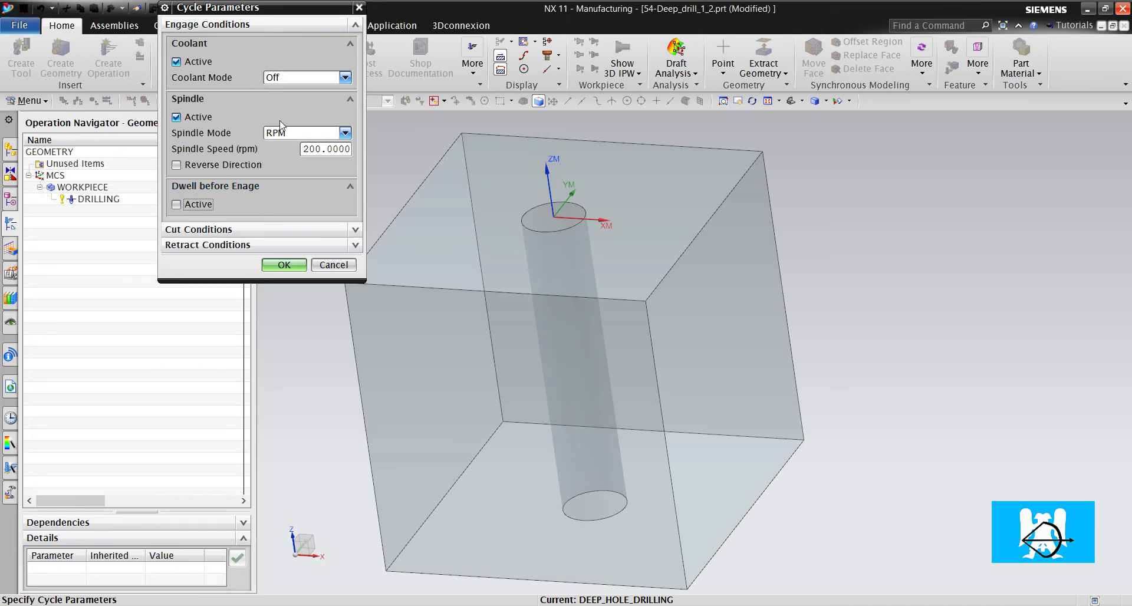
left_click(244, 185)
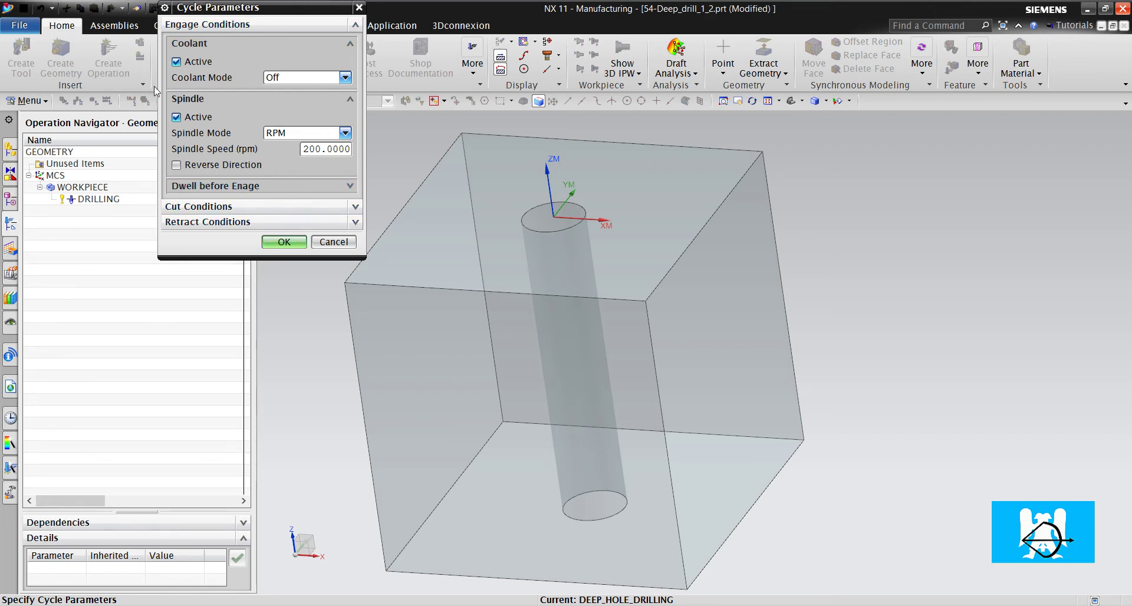
left_click(280, 239)
In Feeds and Speeds, change the Engage feed from rapid to 111 mmpm and apply
left_click(348, 221)
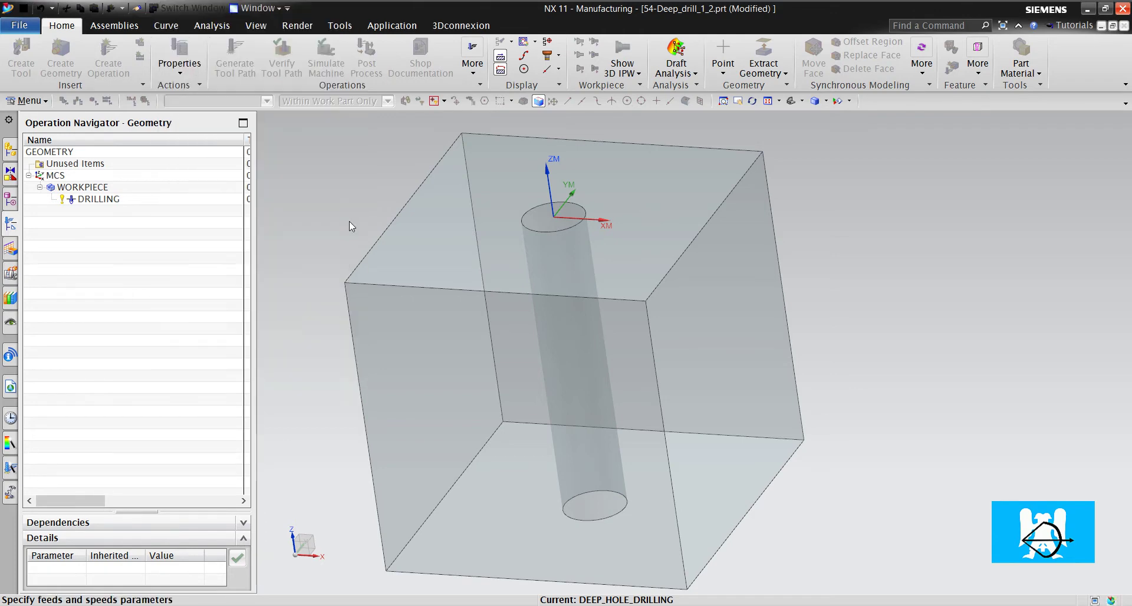
left_click(197, 242)
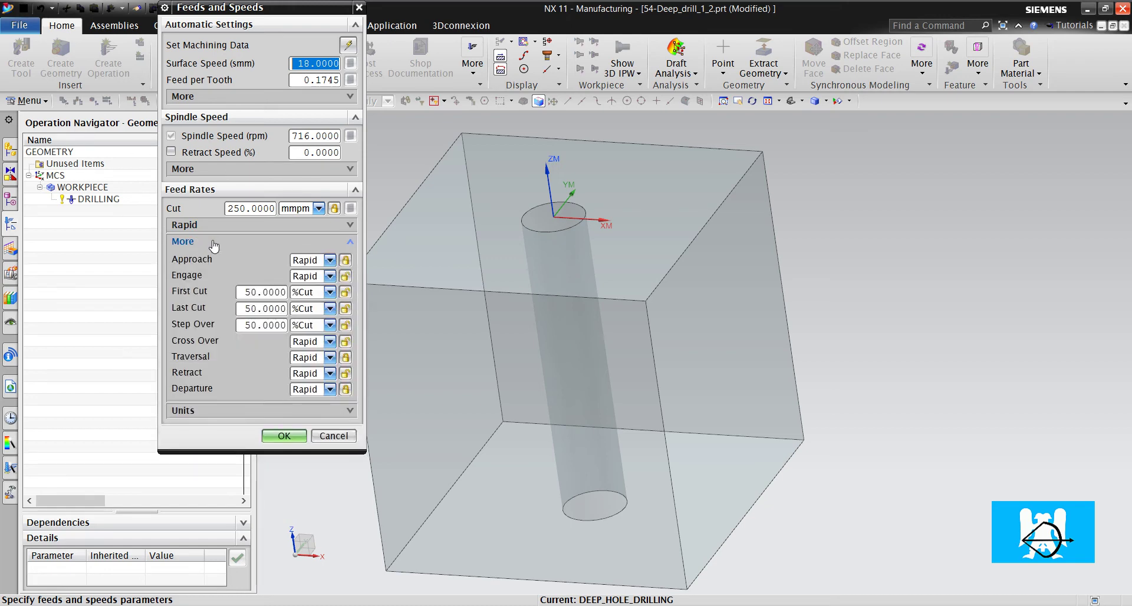
left_click(306, 277)
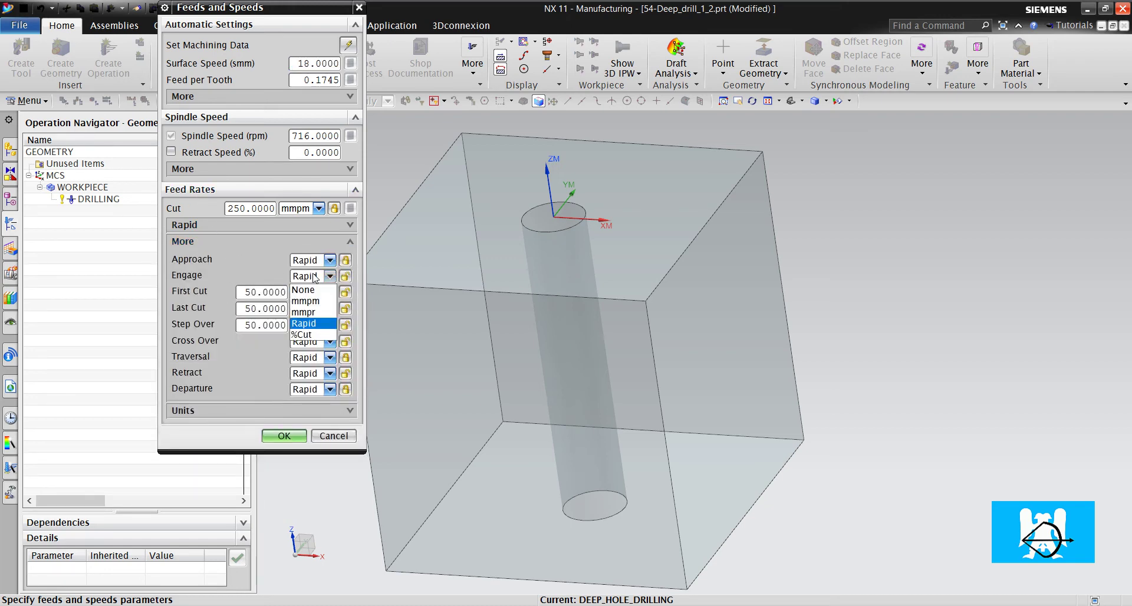
left_click(308, 310)
left_click(268, 275)
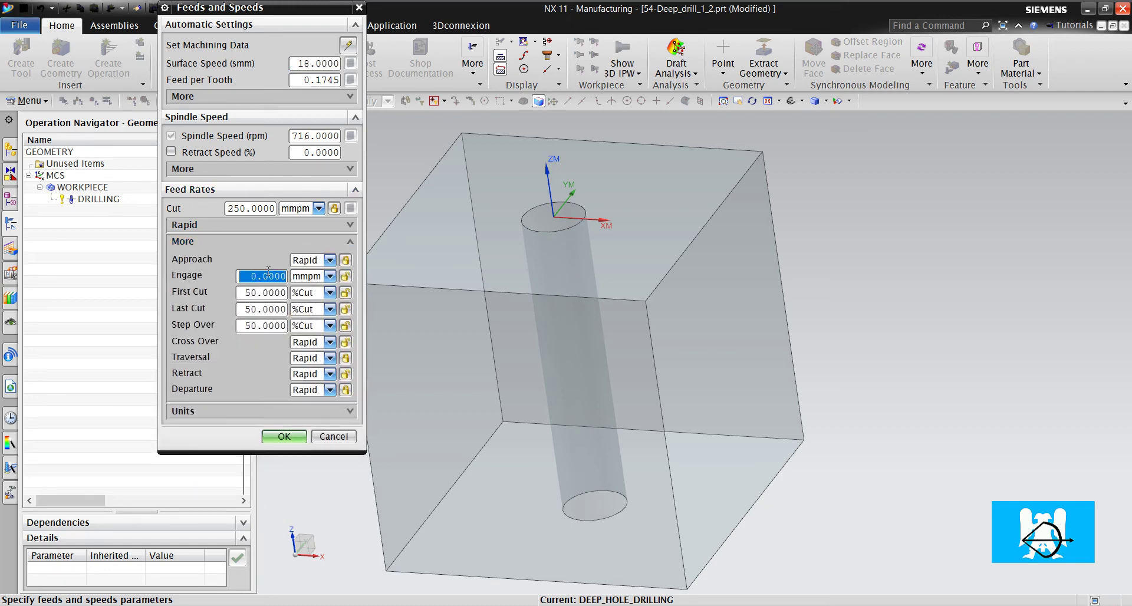
type("111")
left_click(296, 438)
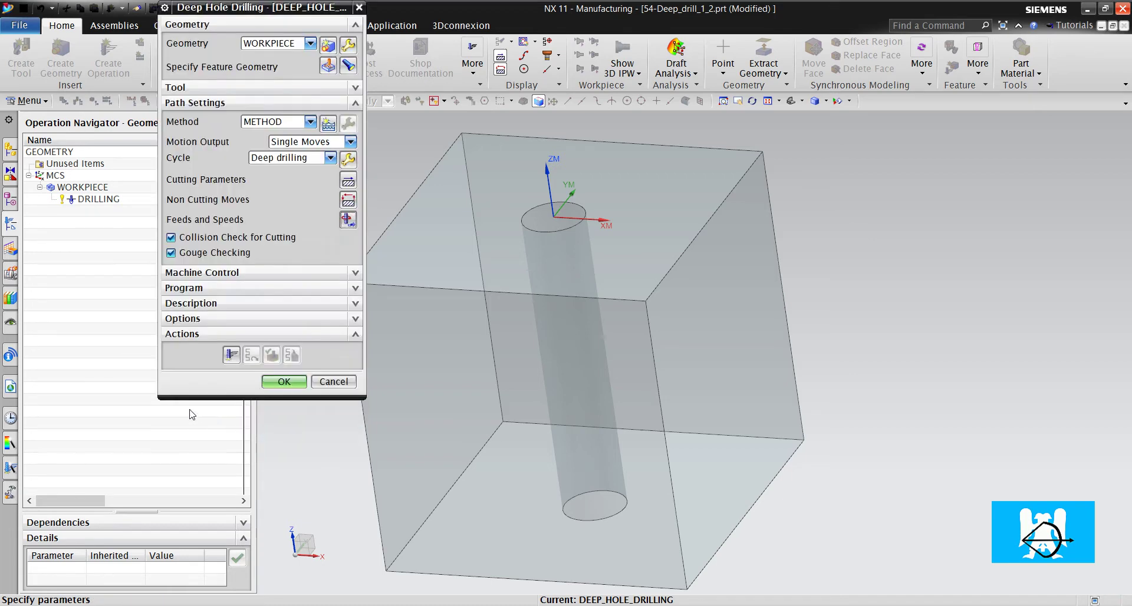
In the cycle's Cut Conditions, set the coolant mode to On
left_click(351, 160)
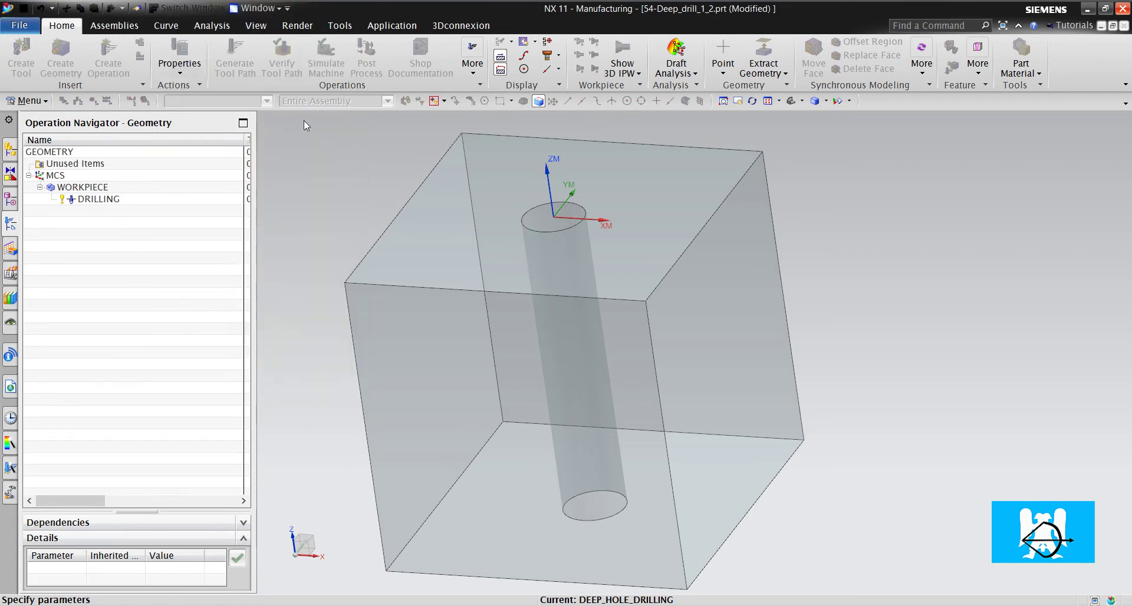
left_click(209, 25)
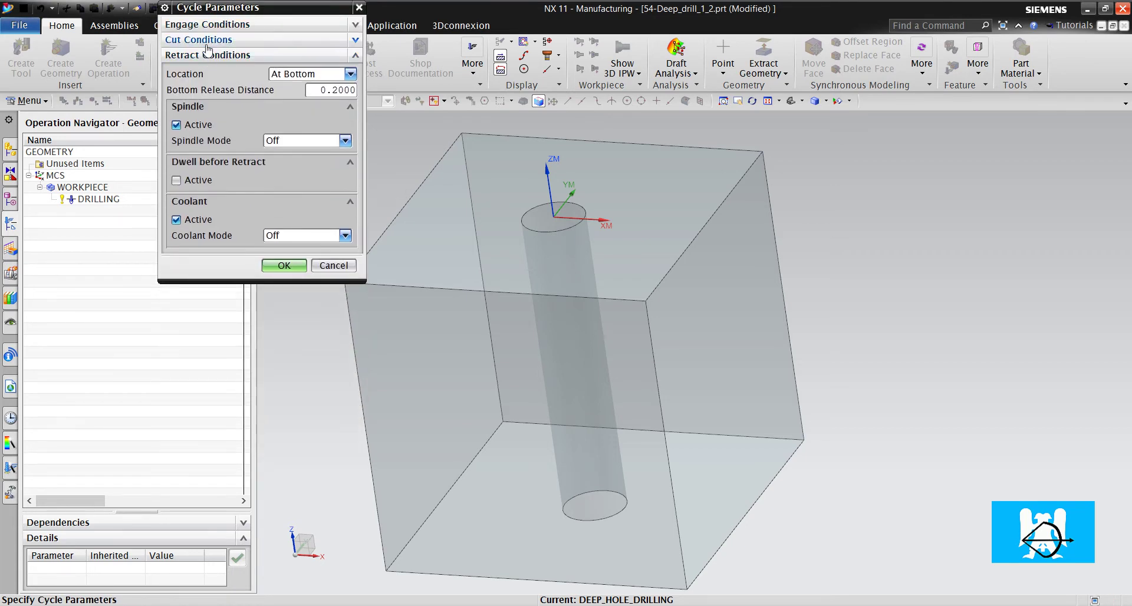
left_click(210, 41)
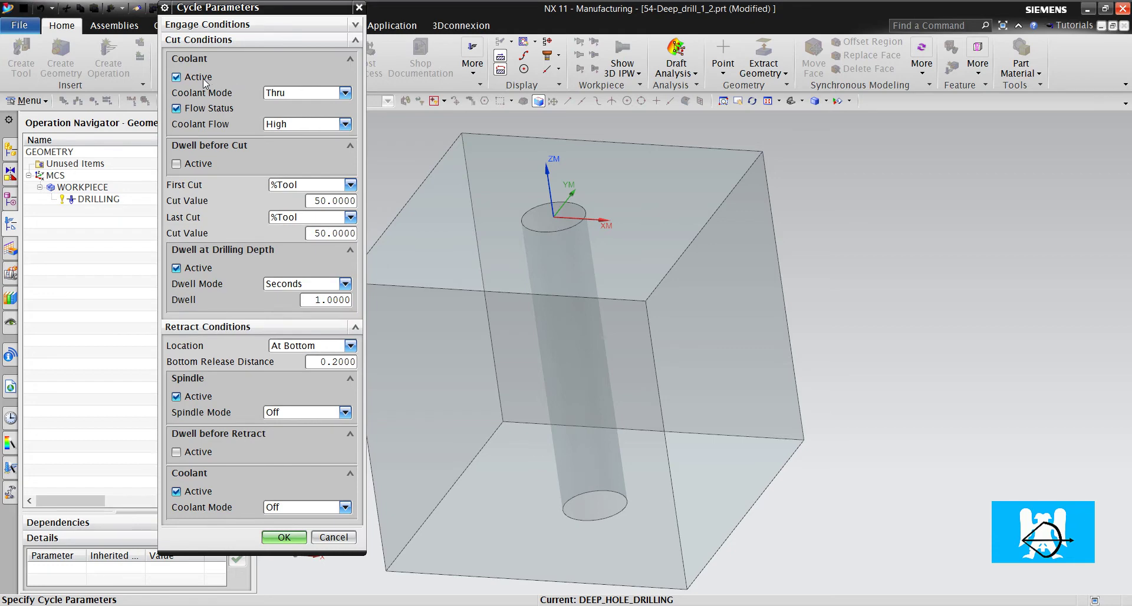
left_click(281, 96)
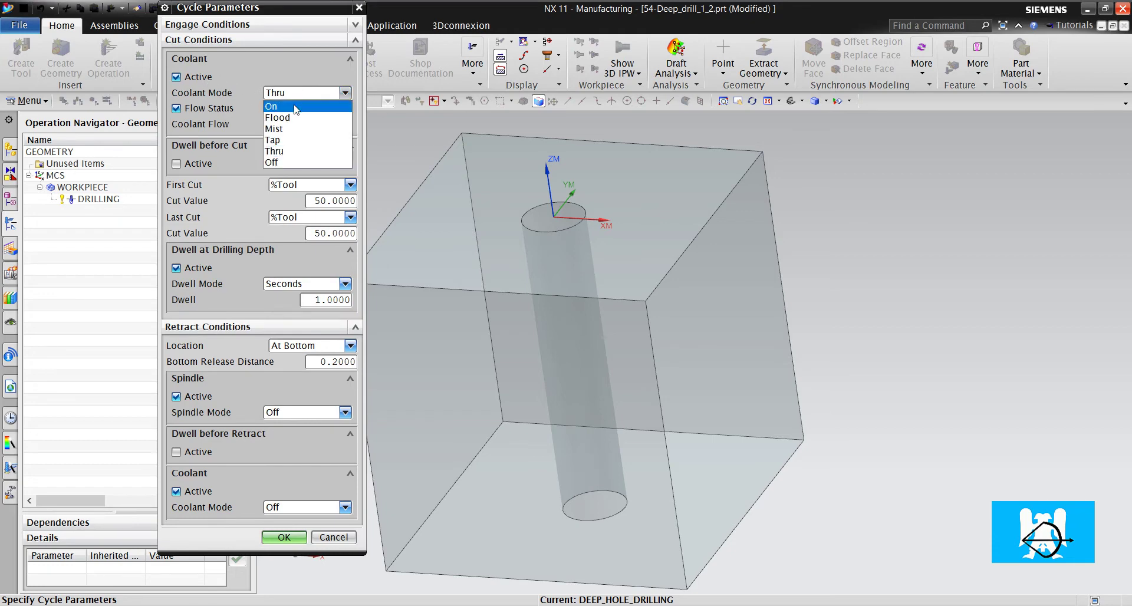
left_click(285, 107)
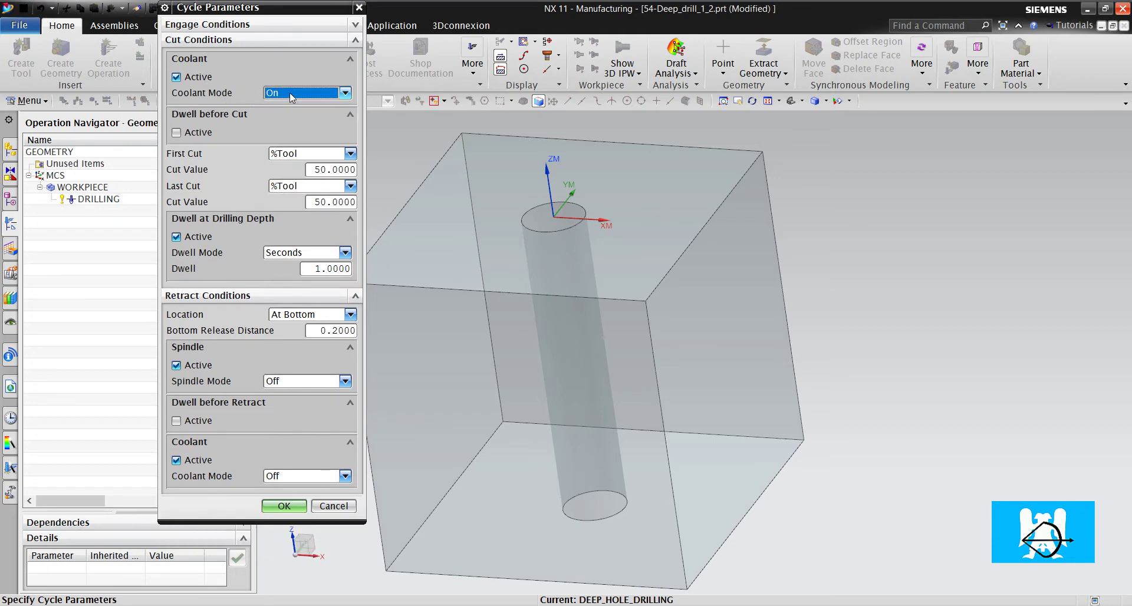
left_click(291, 98)
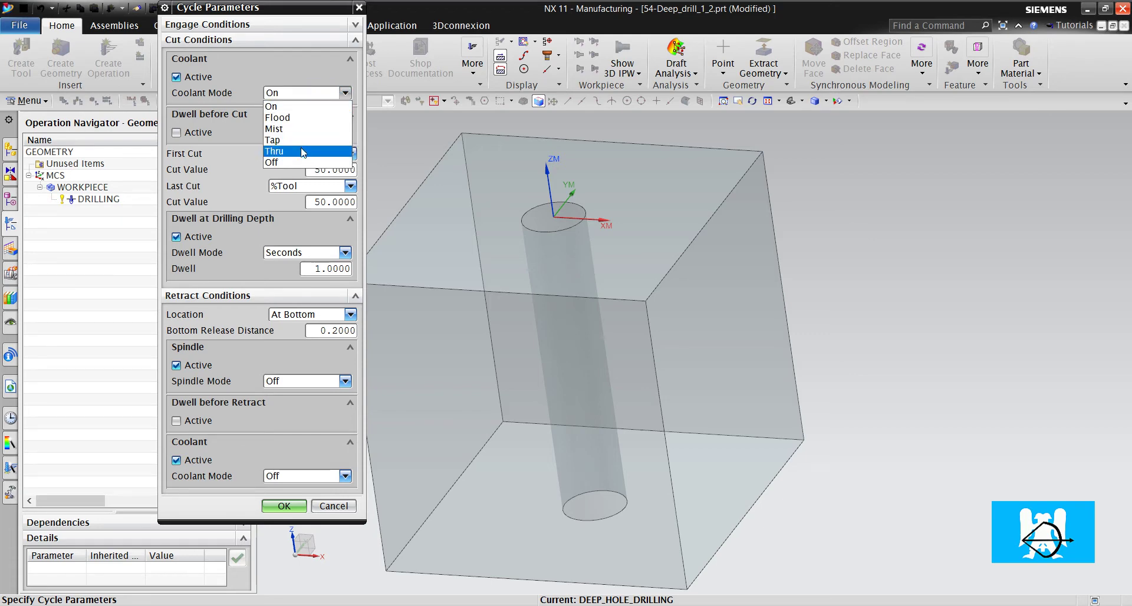
left_click(278, 106)
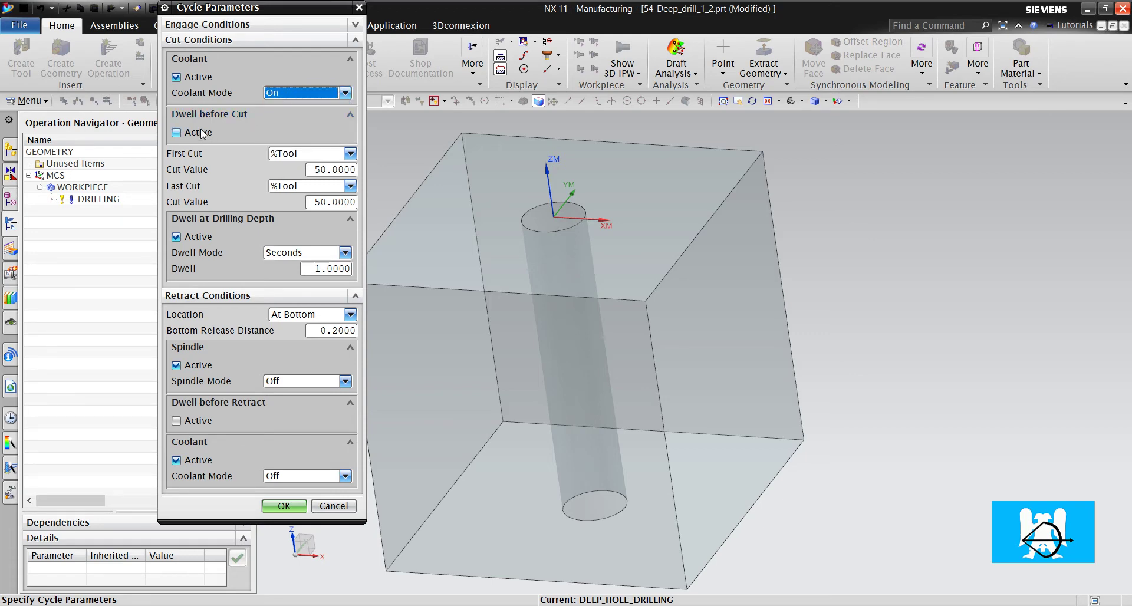
Set first and last cut dwell to Off and disable dwell at drilling depth
left_click(206, 114)
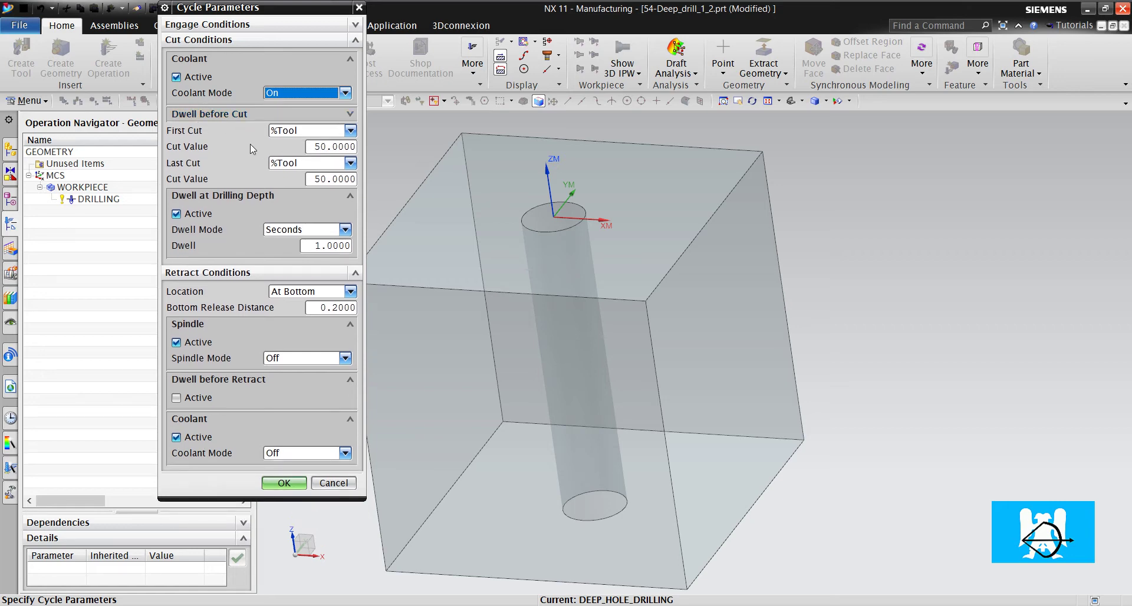
left_click(301, 131)
left_click(292, 142)
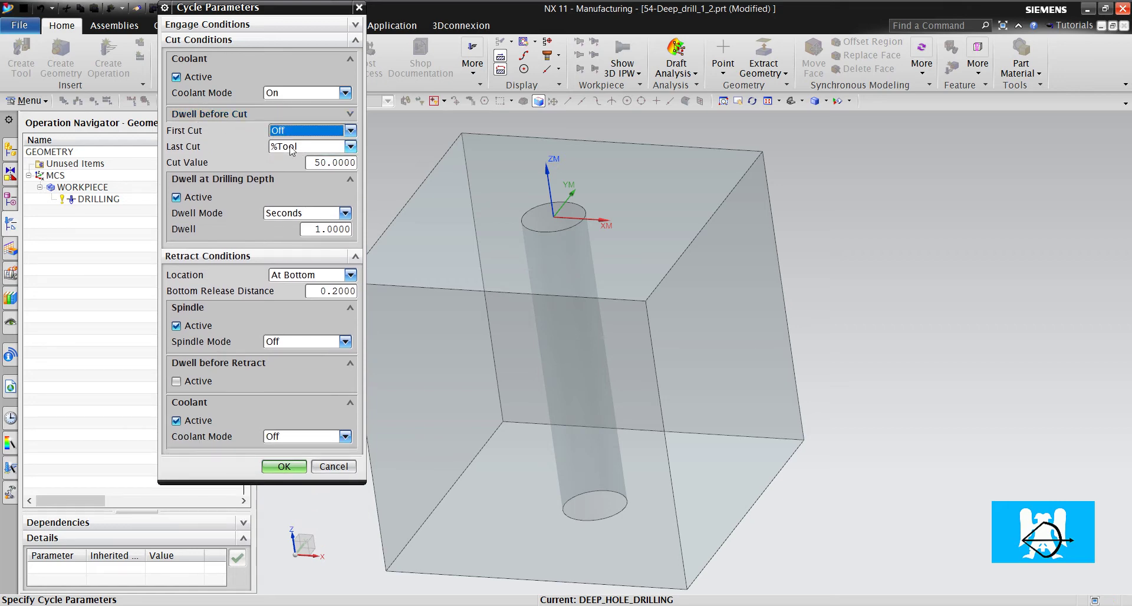
left_click(292, 146)
left_click(294, 155)
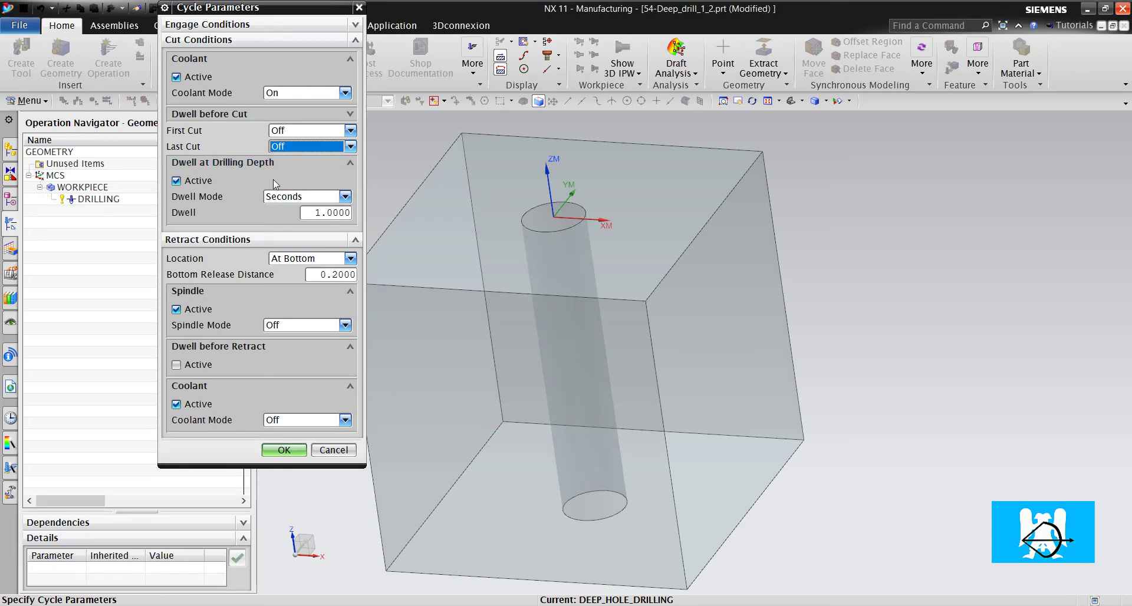
left_click(198, 181)
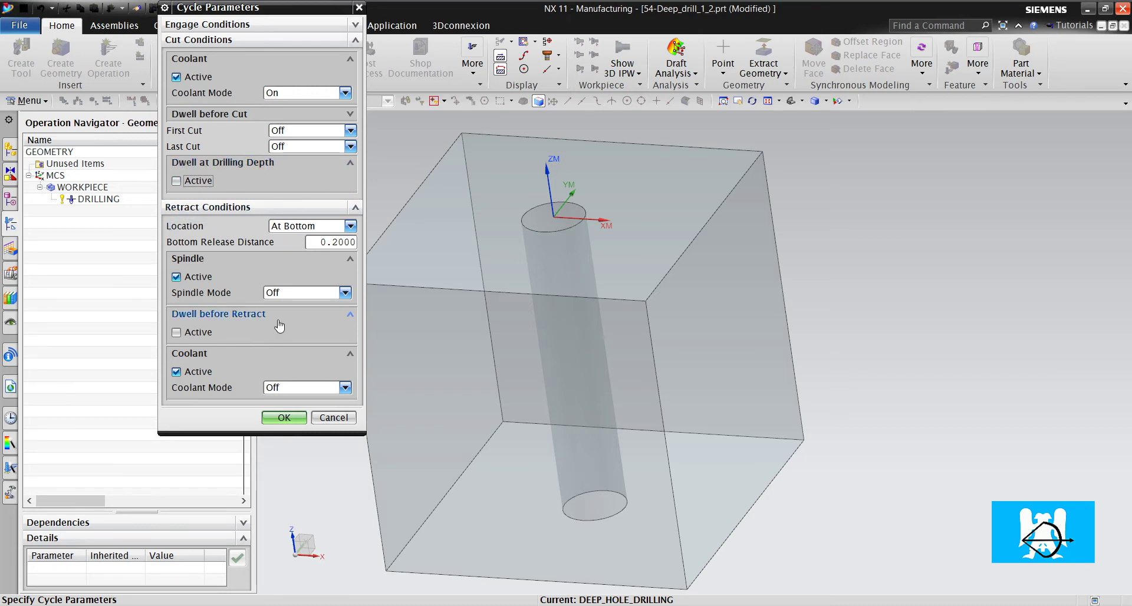
Accept the cycle changes, then set spindle speed to 8000 rpm and recalculate speeds and feeds
left_click(290, 420)
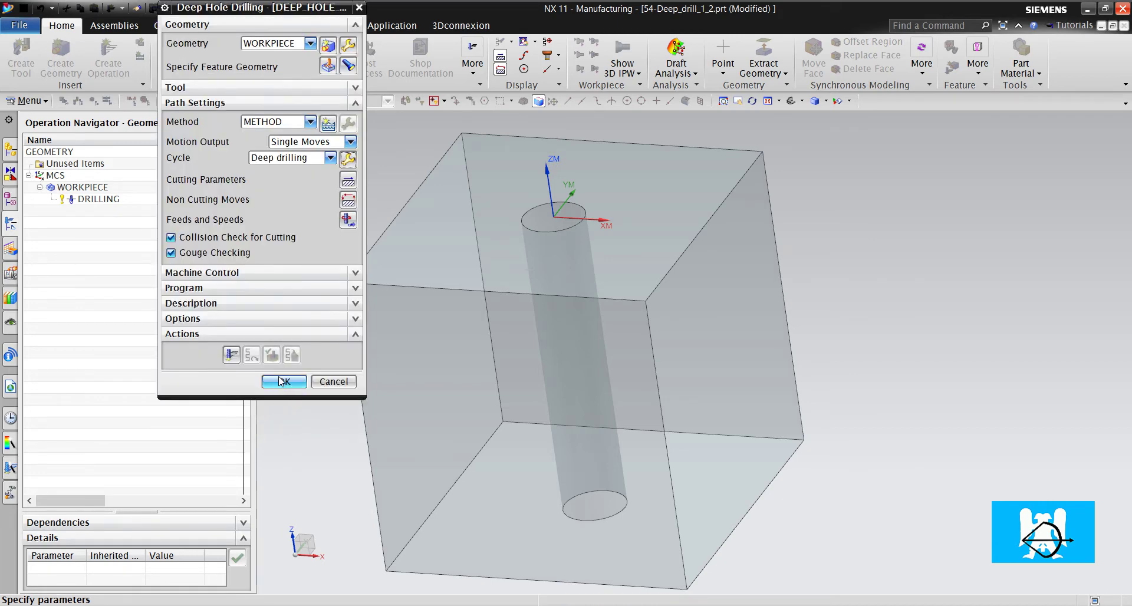
left_click(341, 225)
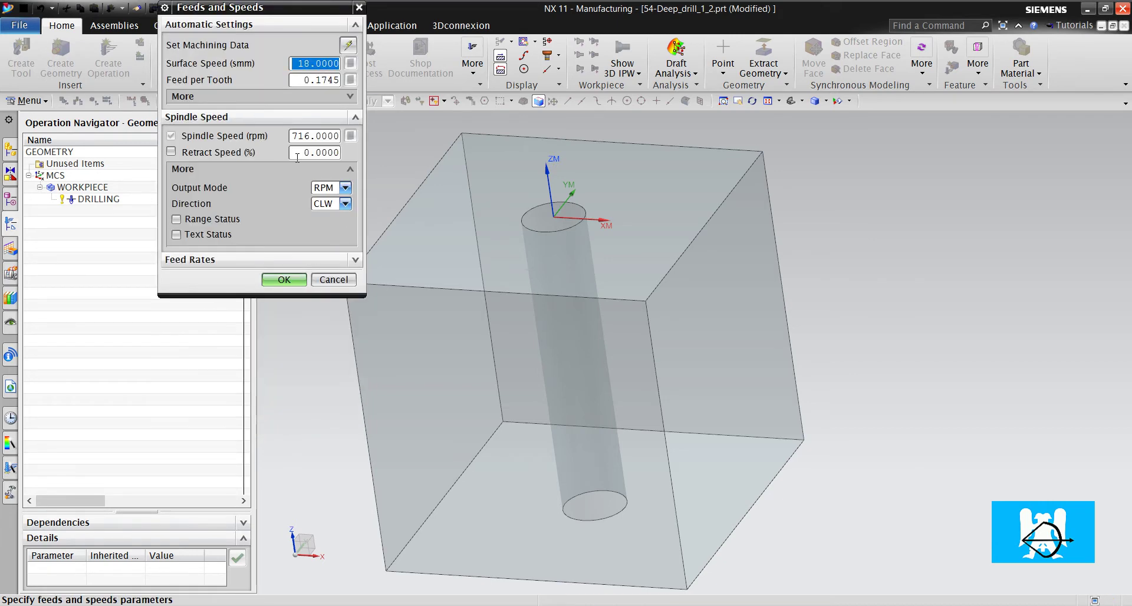
left_click(319, 135)
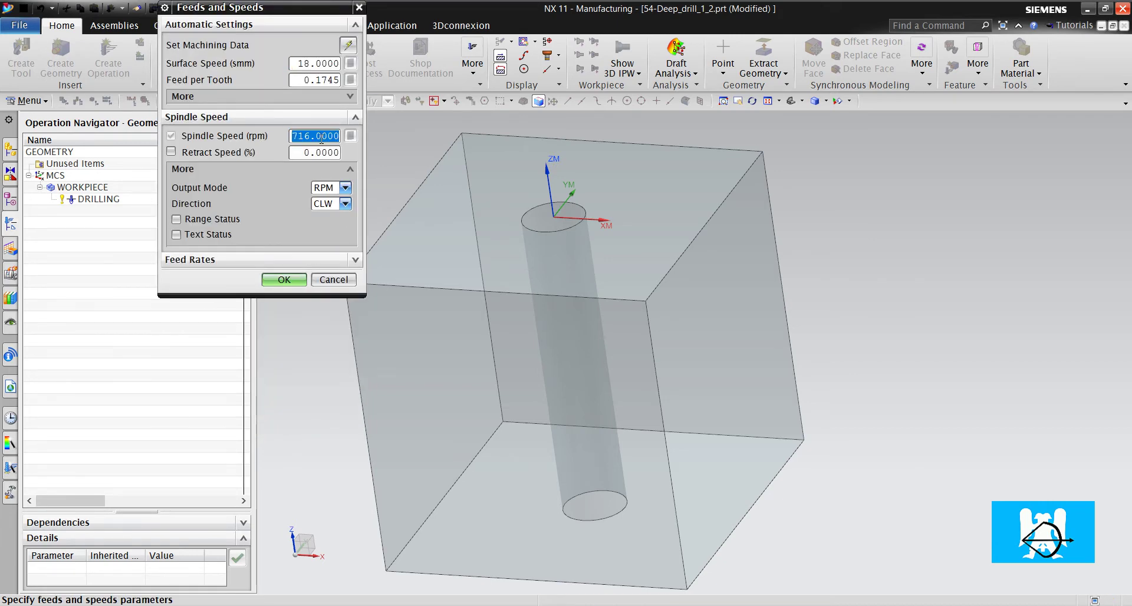
type("8000")
left_click(314, 151)
left_click(351, 136)
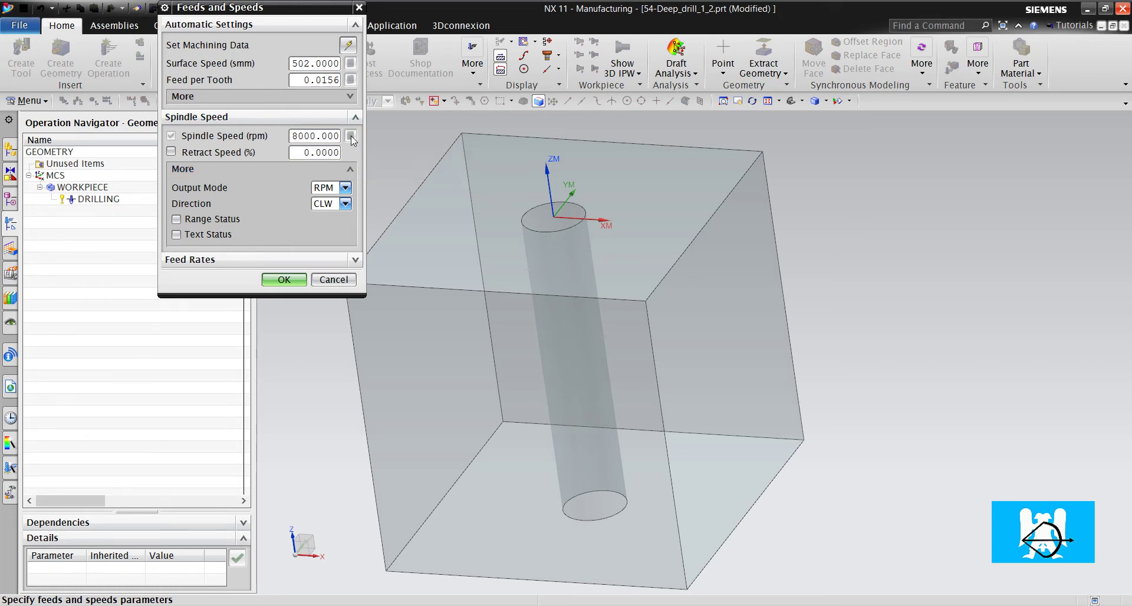
Raise the Cut feed rate to 600 mmpm and accept the feeds and speeds
left_click(237, 117)
left_click(233, 133)
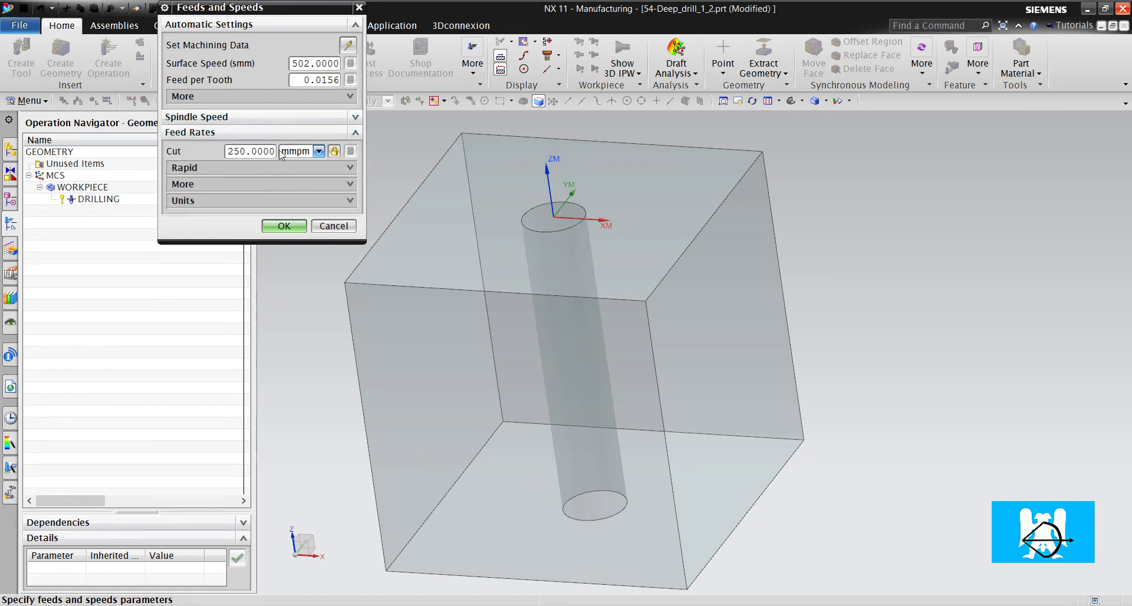
double_click(250, 151)
type("6")
left_click(284, 225)
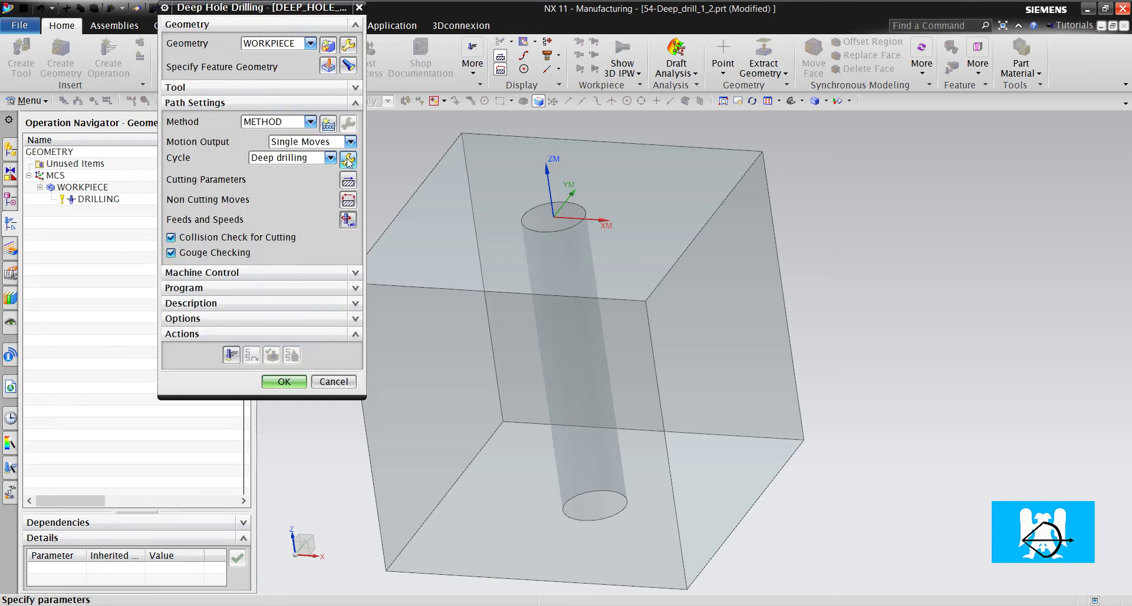
In Retract Conditions, set Spindle Mode to RPM at 300 rpm and accept
left_click(349, 160)
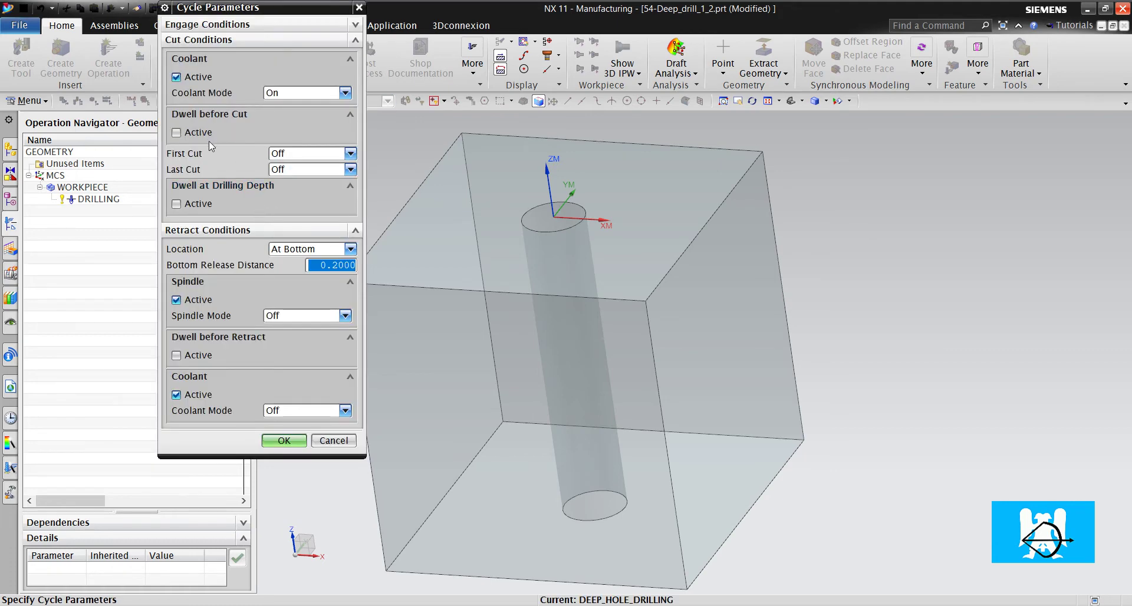
left_click(208, 42)
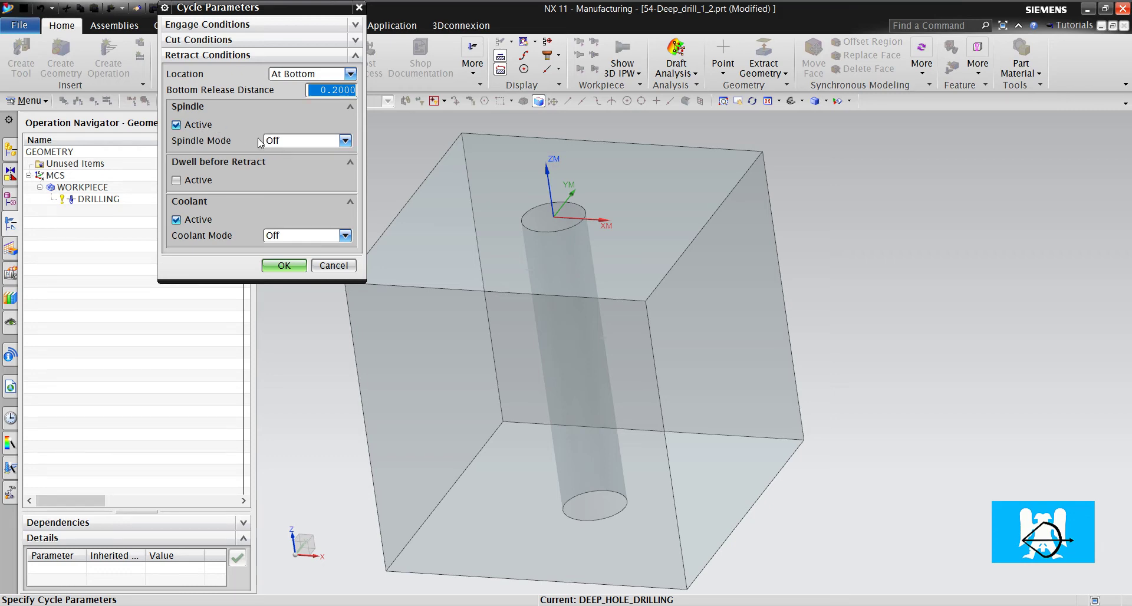
left_click(284, 143)
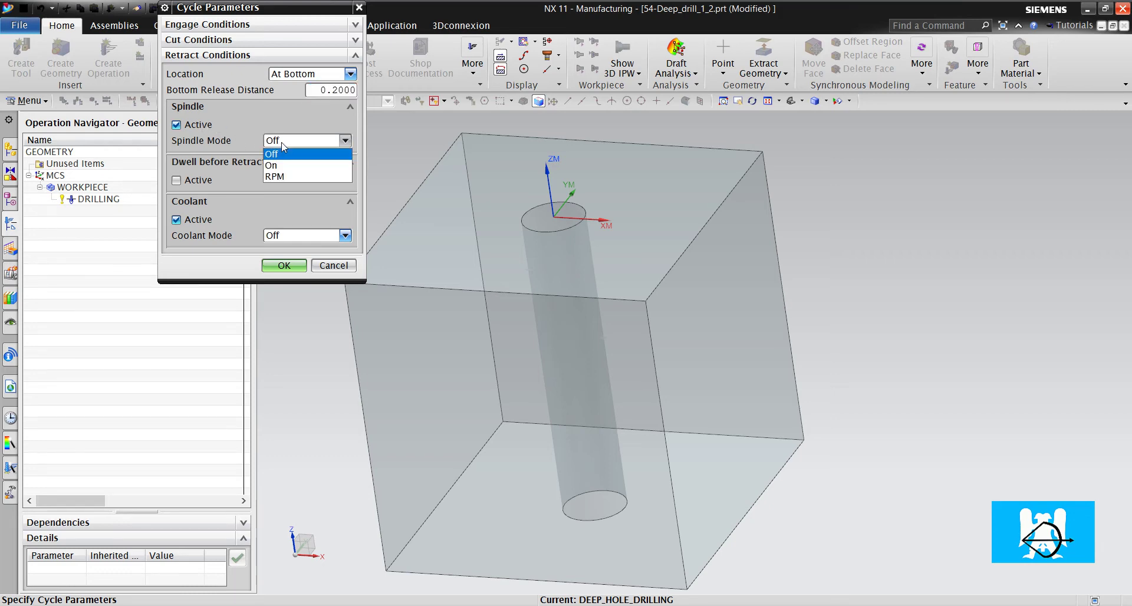
left_click(283, 177)
double_click(325, 157)
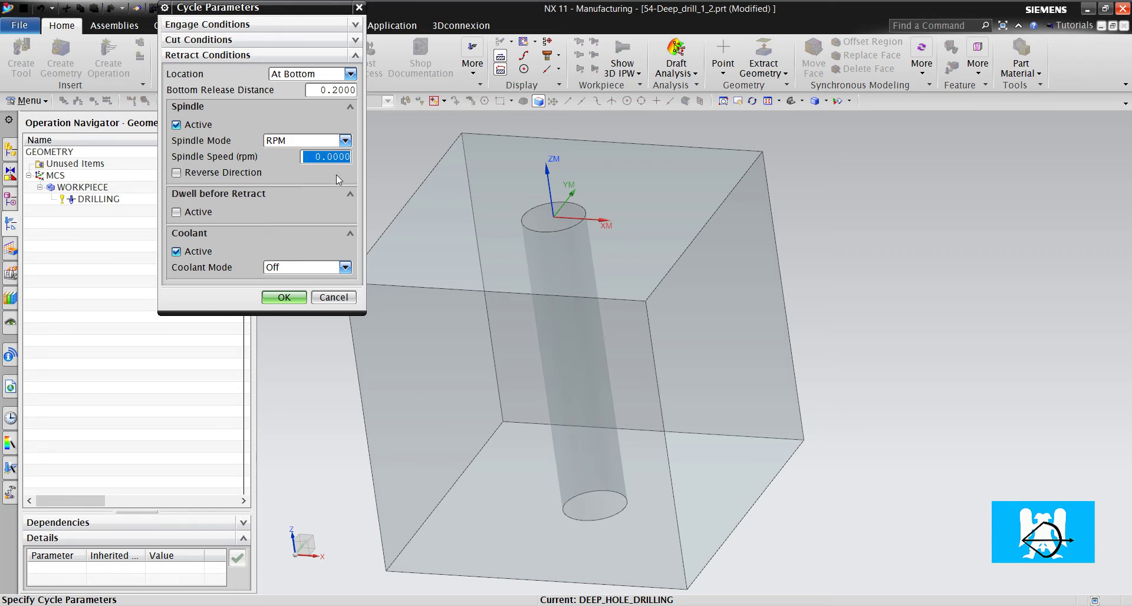
type("300")
left_click(288, 295)
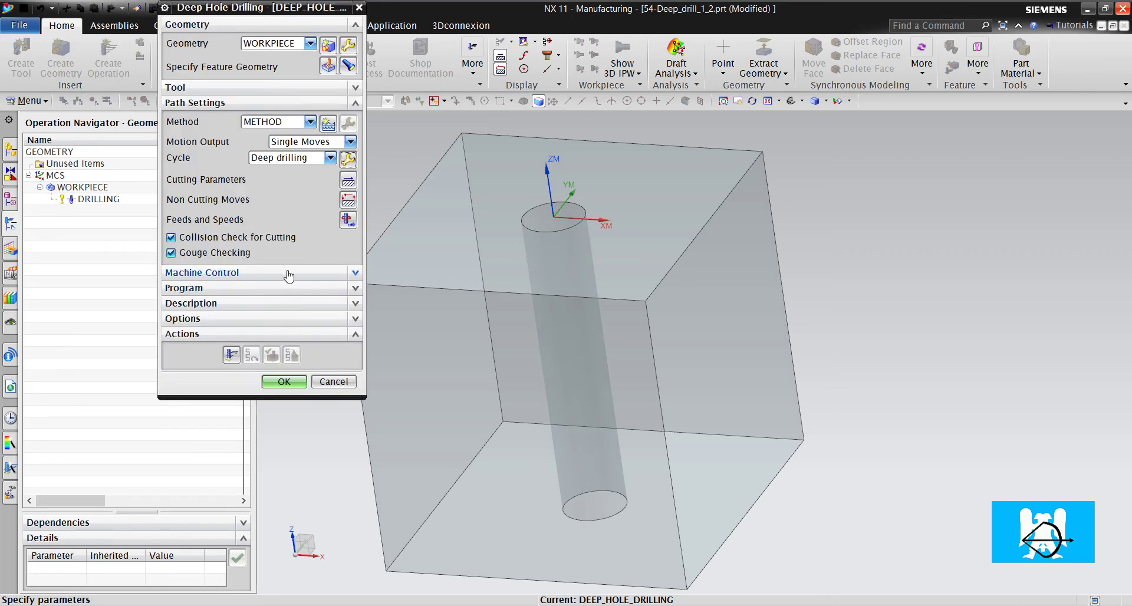
In Feeds and Speeds, change the Retract feed from rapid to 222 mmpm
left_click(347, 220)
left_click(240, 188)
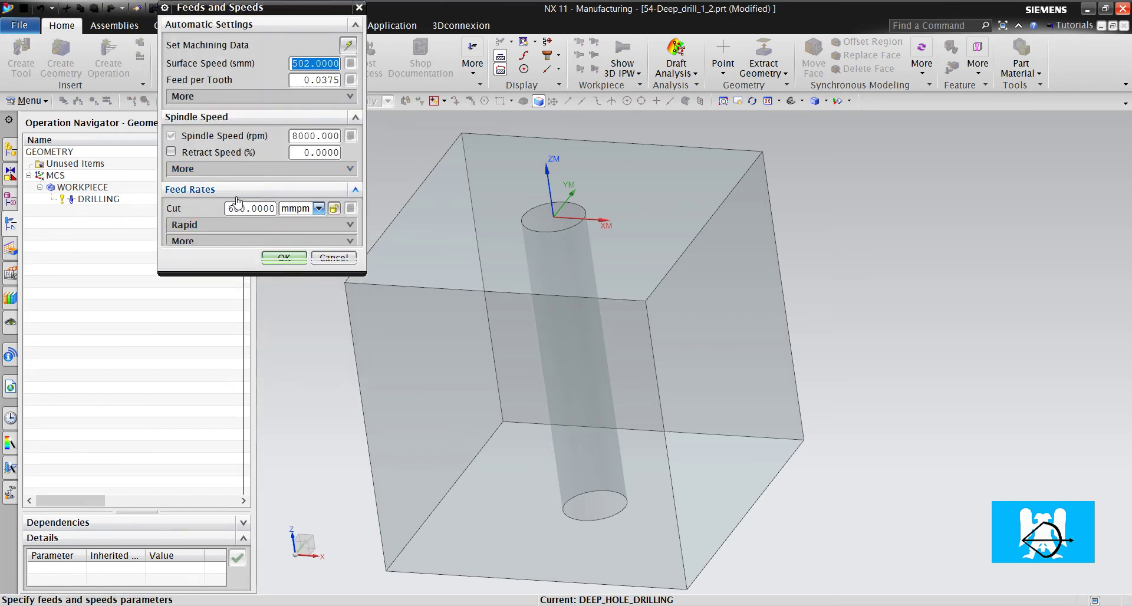
left_click(212, 242)
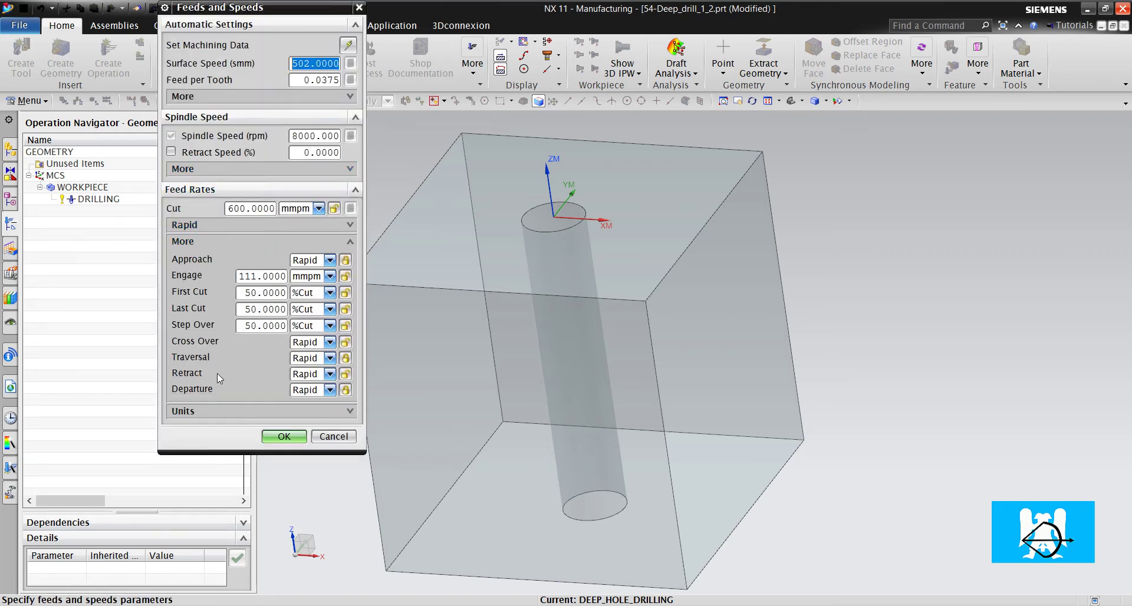
left_click(329, 374)
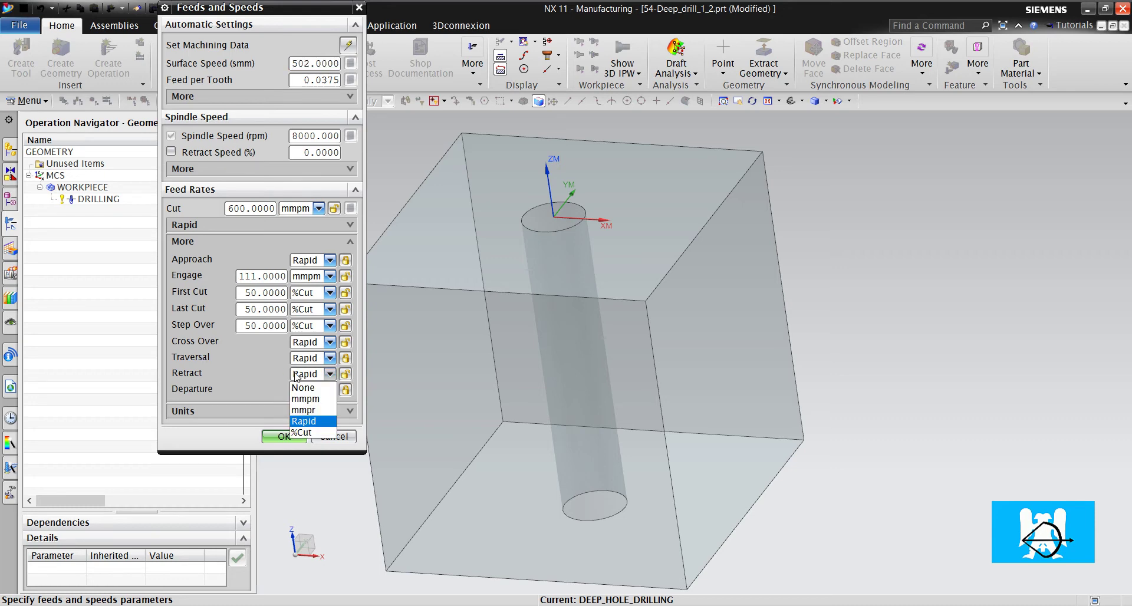
left_click(310, 400)
left_click(330, 374)
left_click(306, 376)
left_click(279, 374)
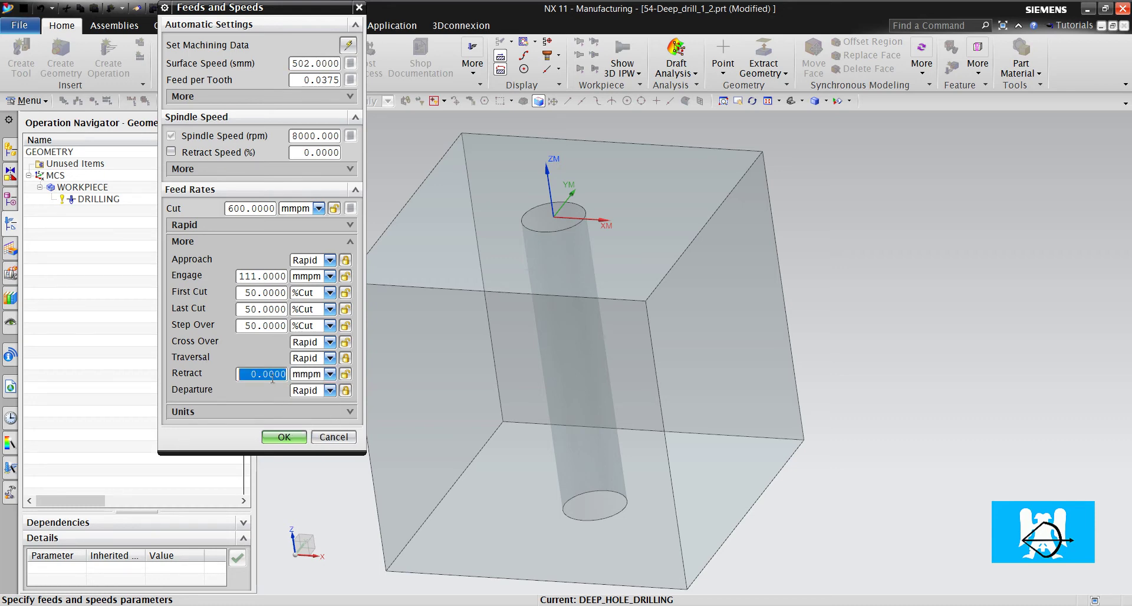
type("222")
Accept the feed settings and step the deep-hole tool path through the hole in verification
left_click(295, 438)
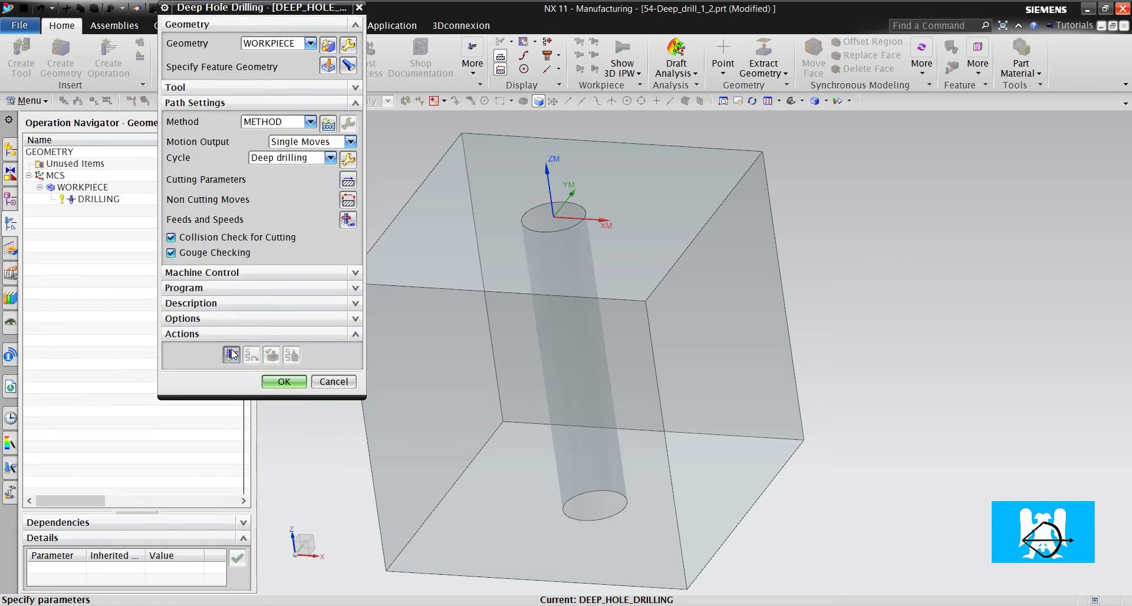
middle_click(421, 247)
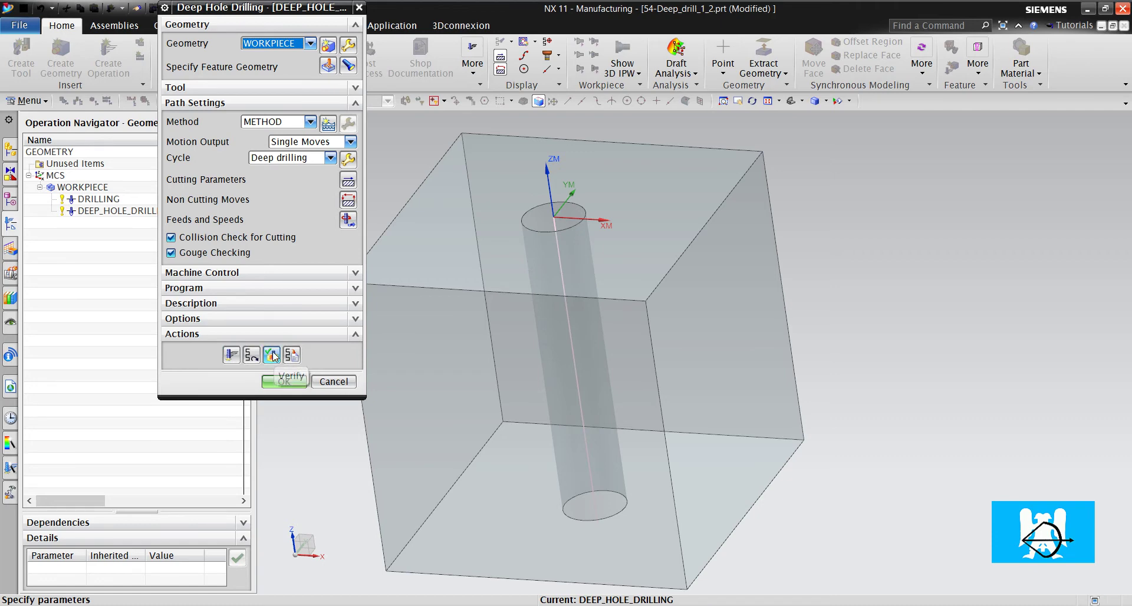
left_click(278, 355)
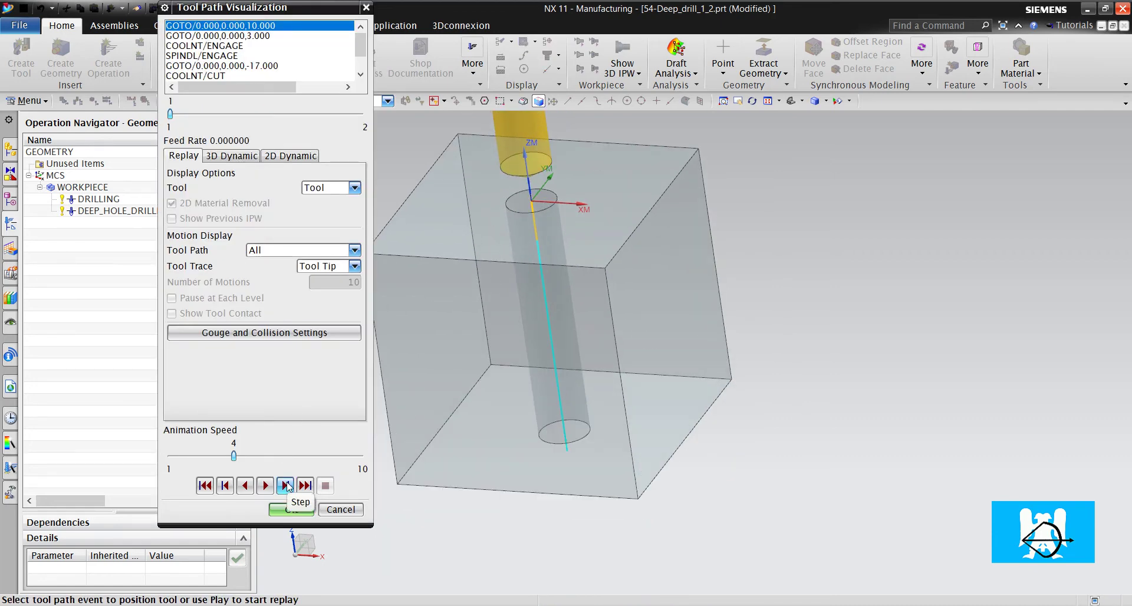
left_click(288, 485)
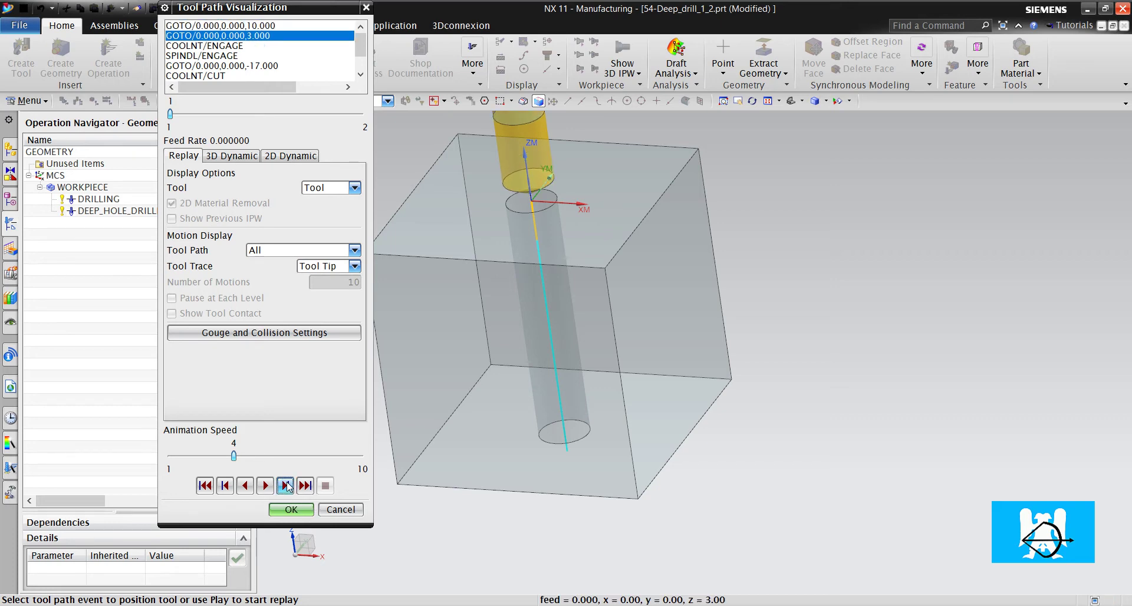
left_click(287, 486)
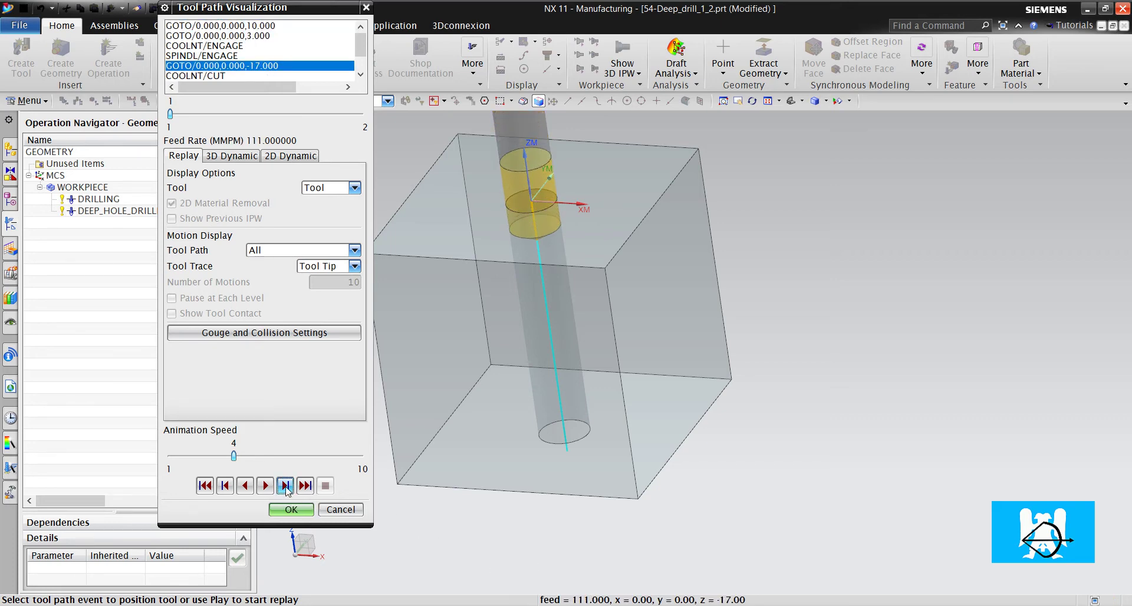
left_click(286, 486)
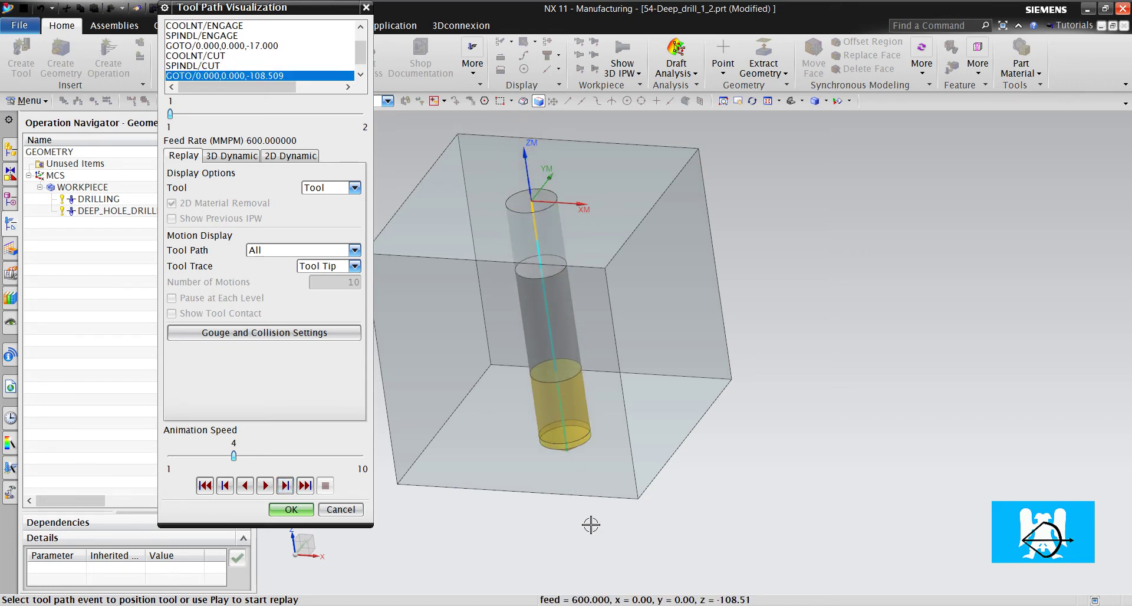
Replay the tool path, then accept it and close the DEEP_HOLE_DRILLING operation
middle_click_drag(597, 452, 603, 449)
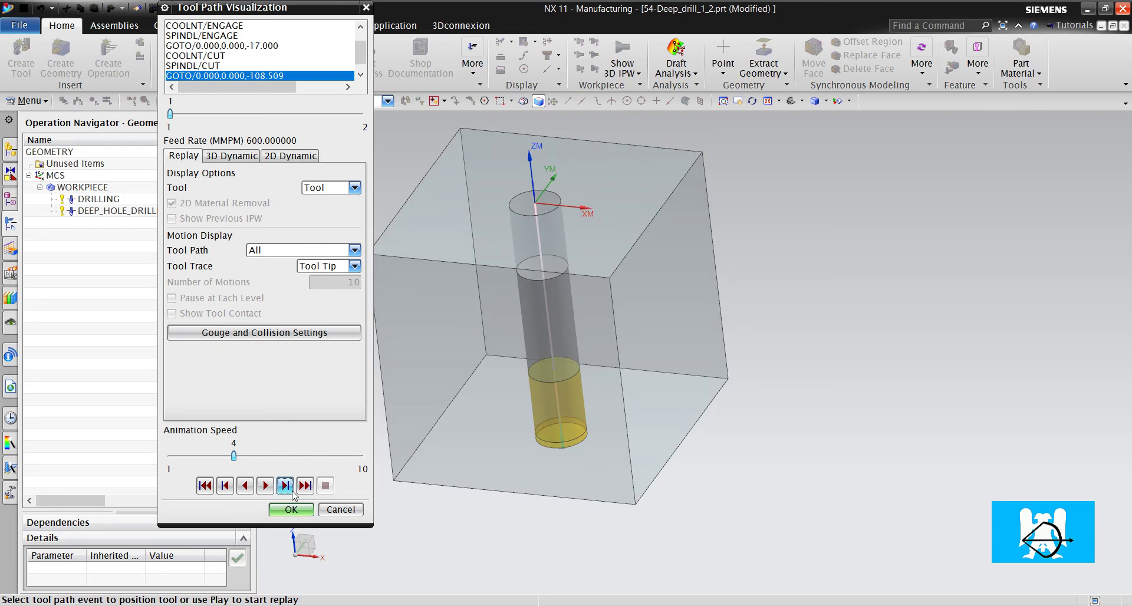
left_click(285, 486)
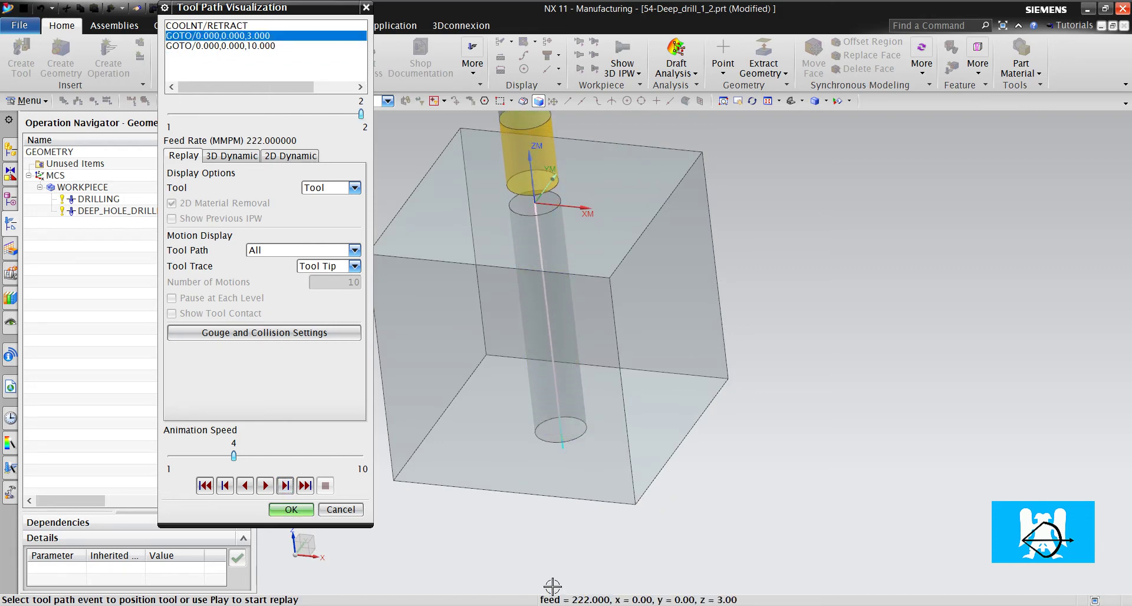
left_click(291, 509)
left_click(275, 385)
left_click(137, 297)
scroll(481, 325, "down", 2)
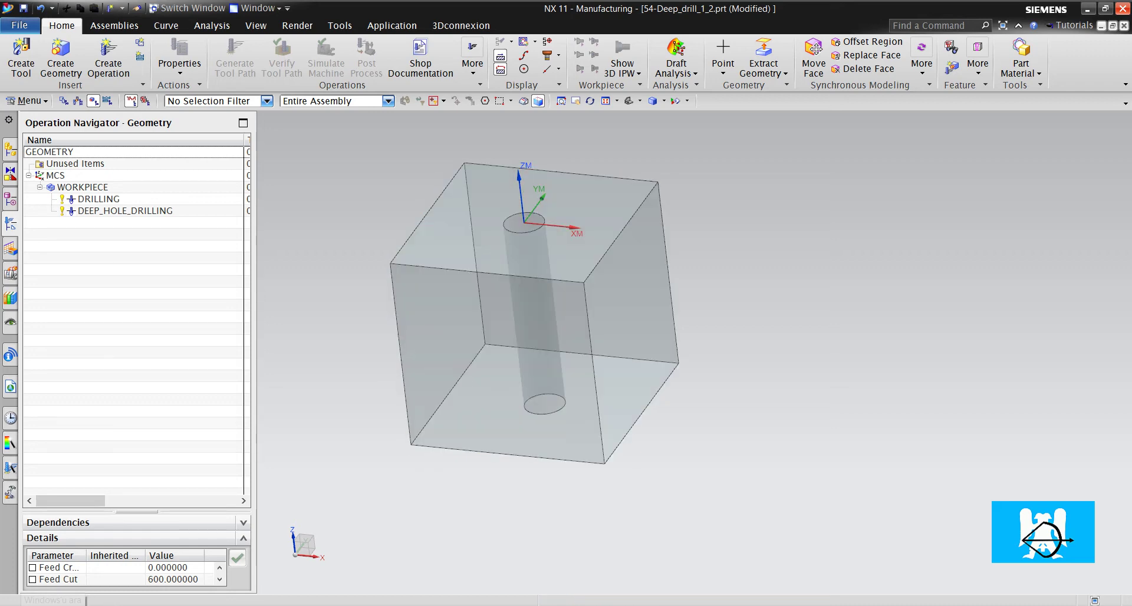
Launch NX Post Builder from the Start menu's Siemens NX 11.0 program folder
key("super")
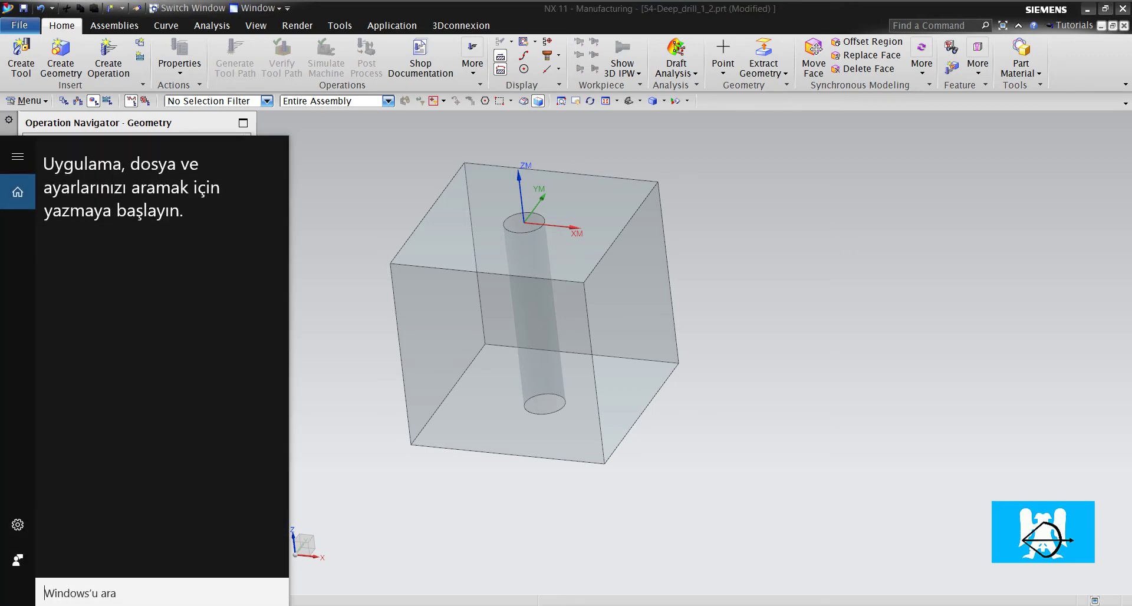
key("super")
scroll(112, 508, "down", 5)
scroll(112, 496, "down", 10)
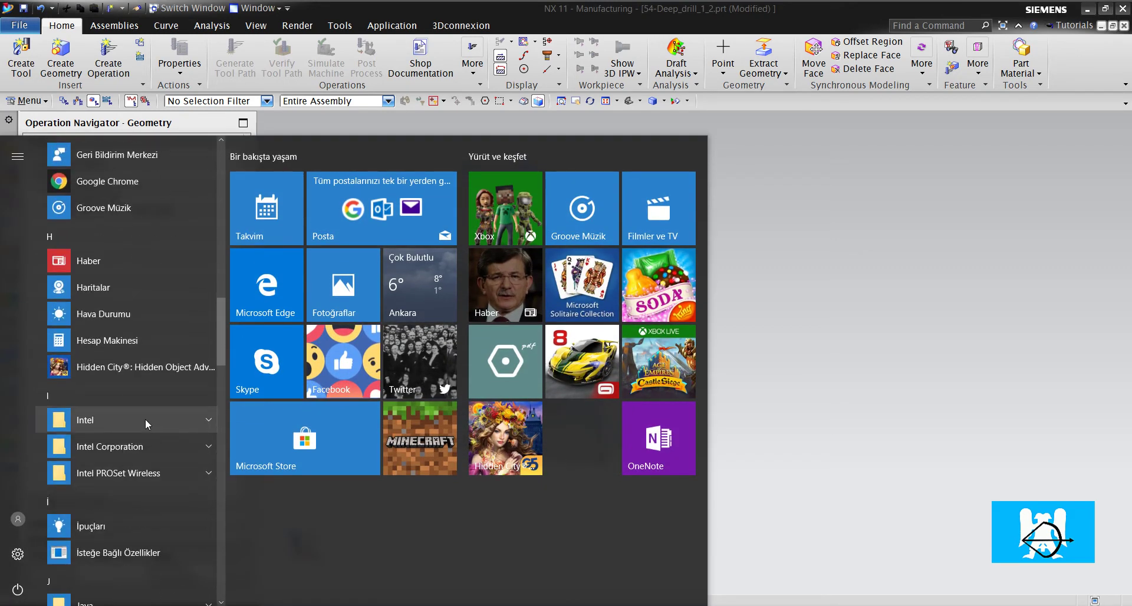
scroll(141, 422, "down", 8)
scroll(142, 422, "down", 10)
left_click(143, 318)
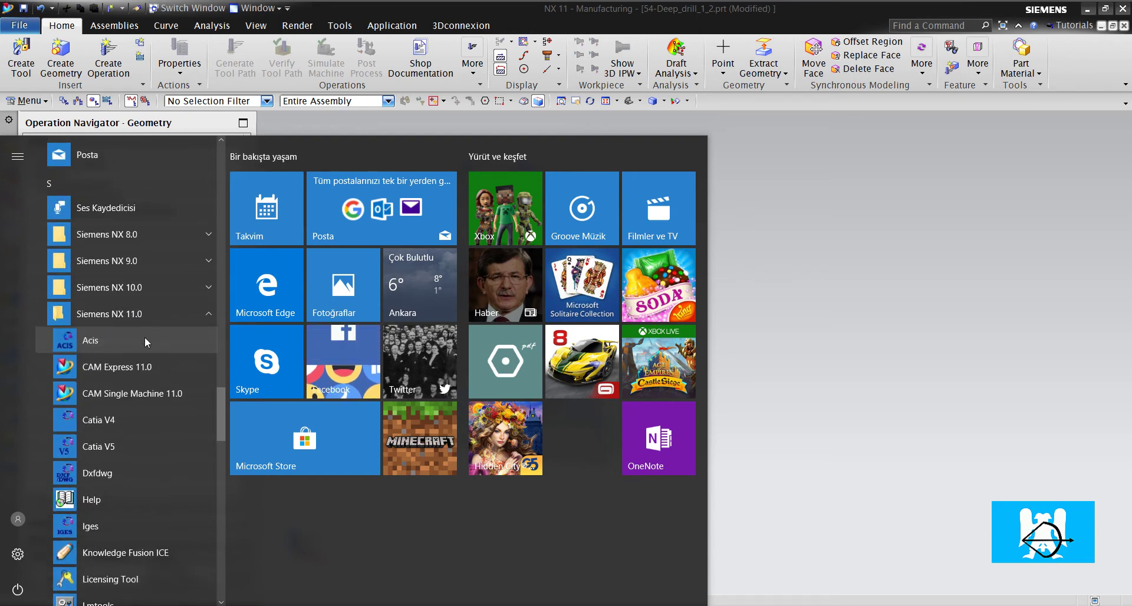
scroll(130, 454, "down", 3)
scroll(140, 477, "down", 4)
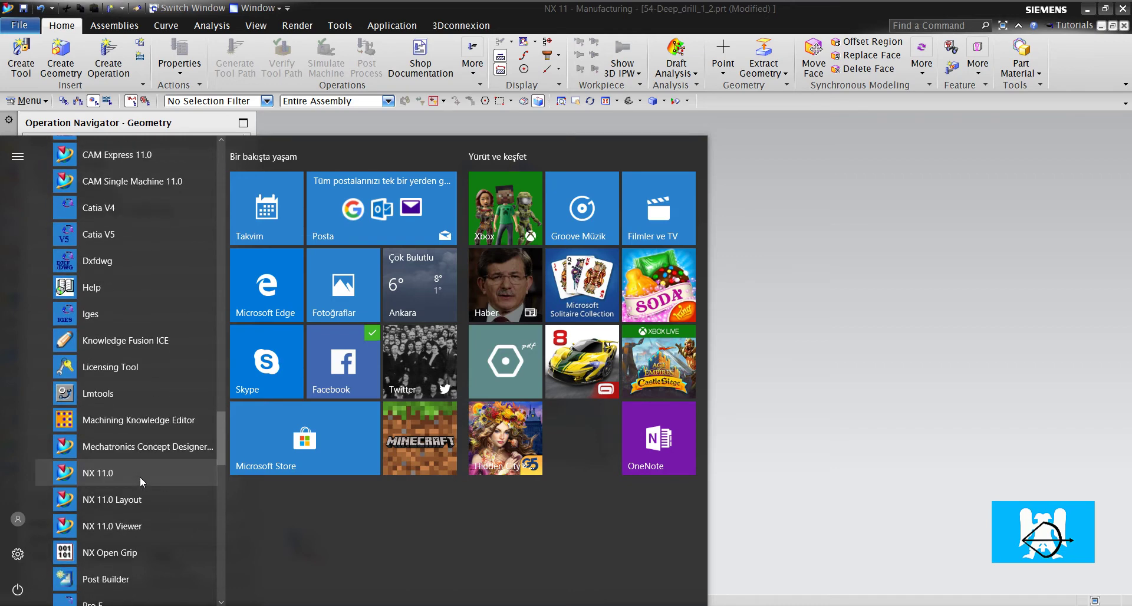
left_click(112, 442)
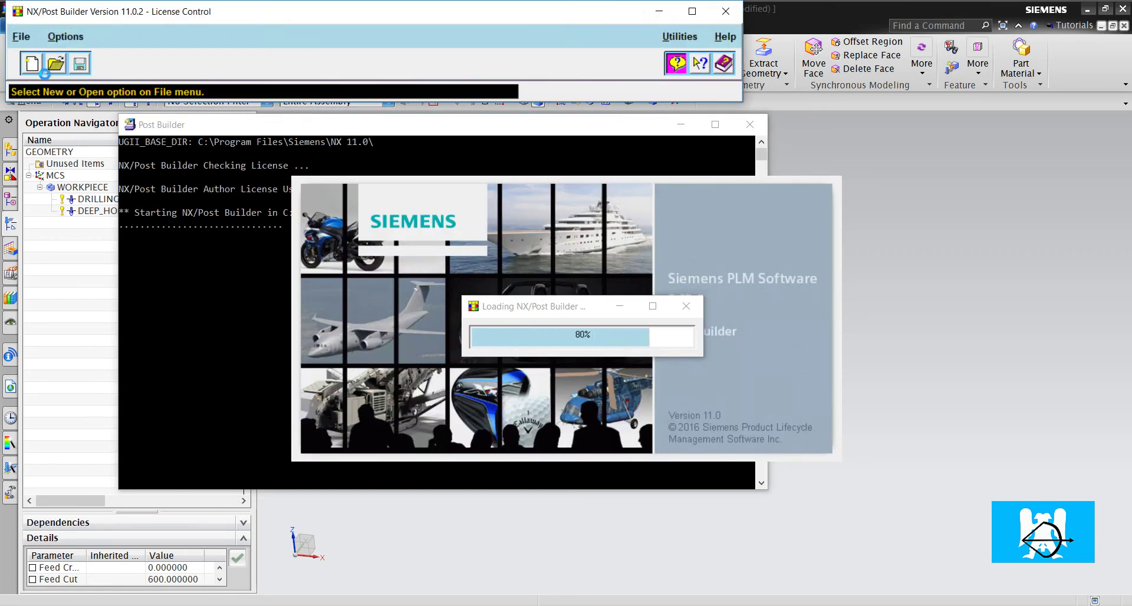
Start a new post processor using the library controller SIEMENS - Sinumerik_840D
left_click(32, 64)
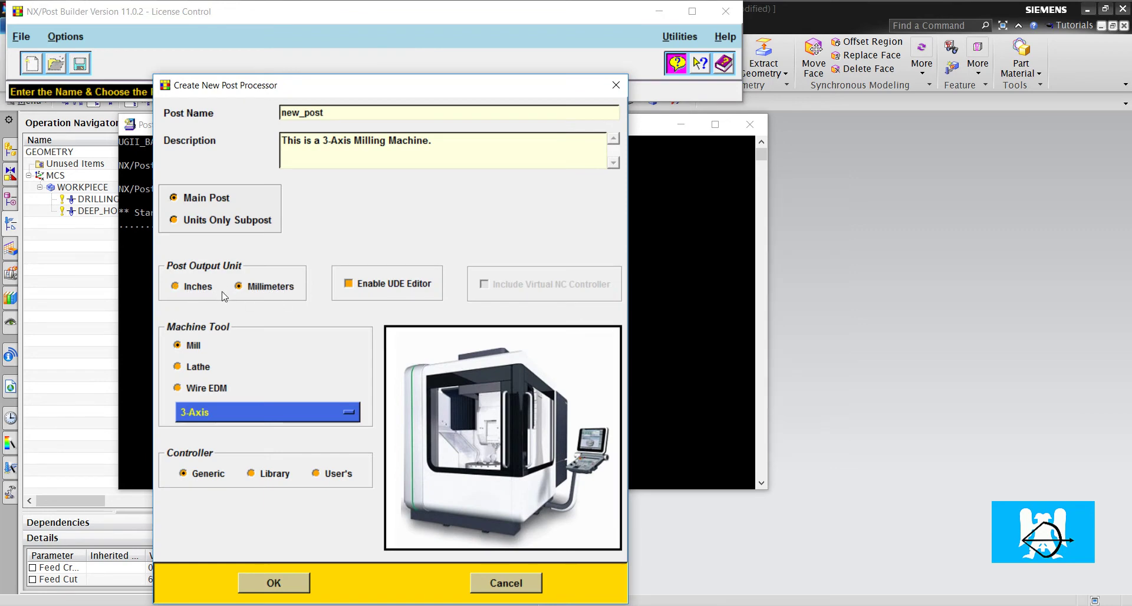
left_click(274, 472)
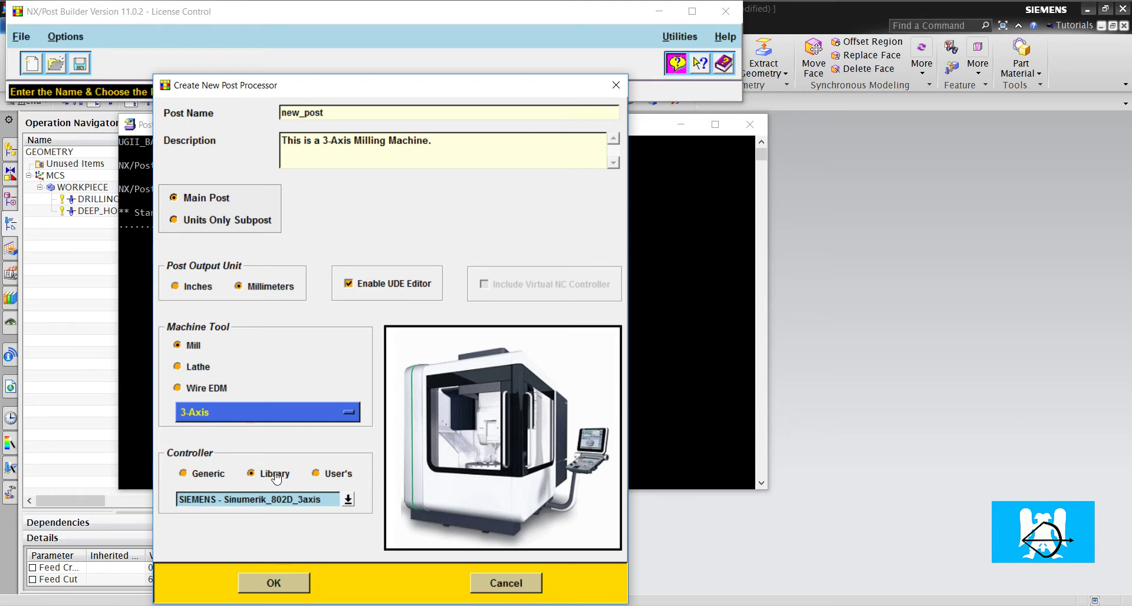
left_click(348, 499)
mouse_move(404, 360)
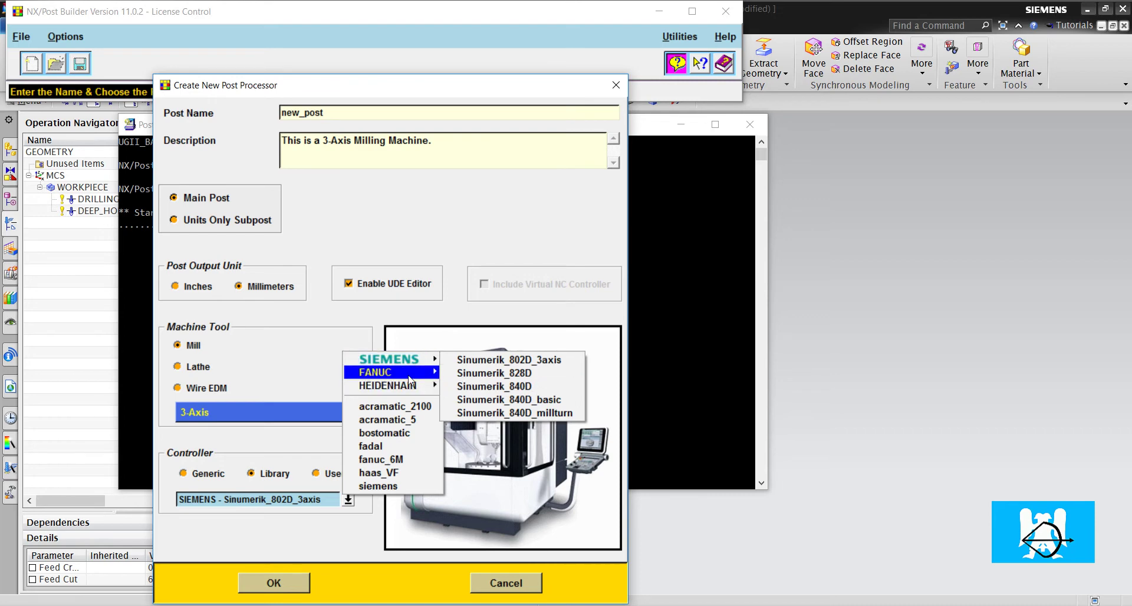
mouse_move(415, 388)
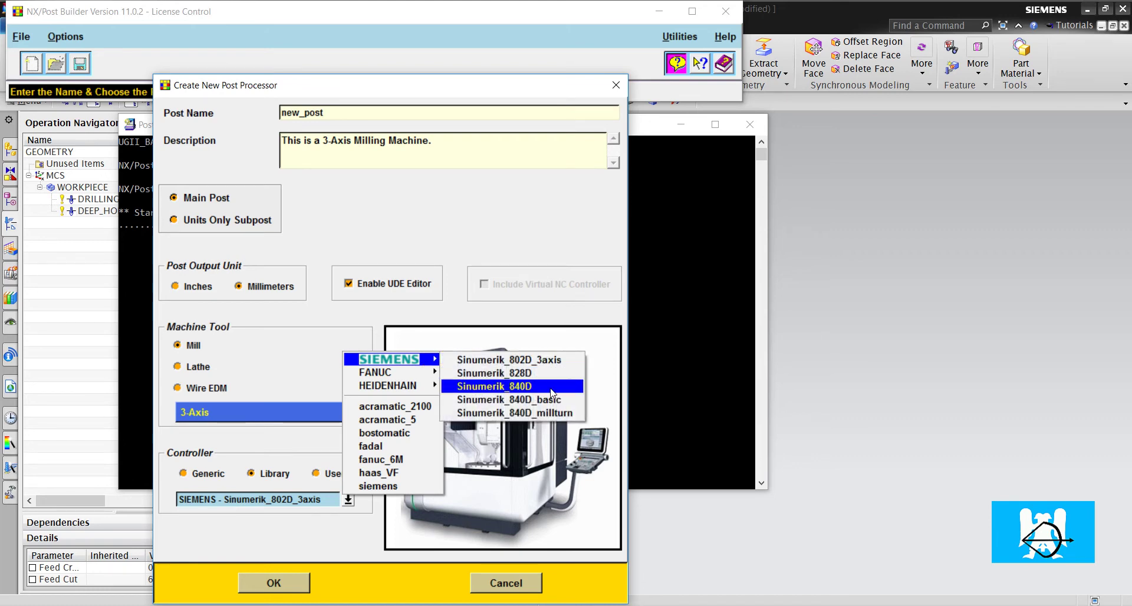
left_click(552, 386)
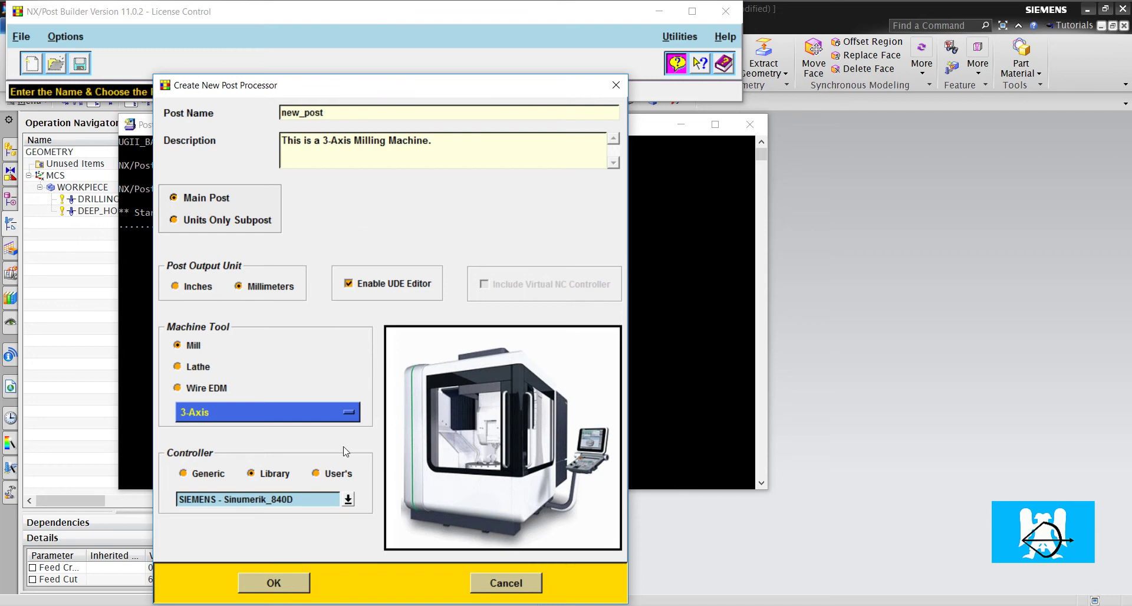
Create the new post and browse Save As to the Desktop farel folder
left_click(293, 583)
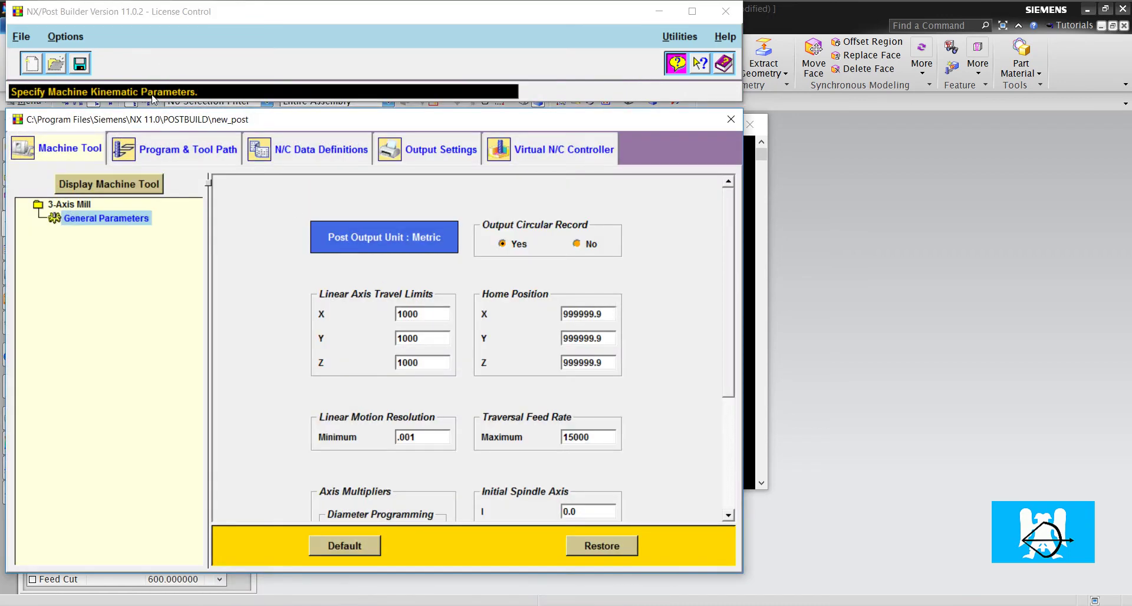
left_click(21, 36)
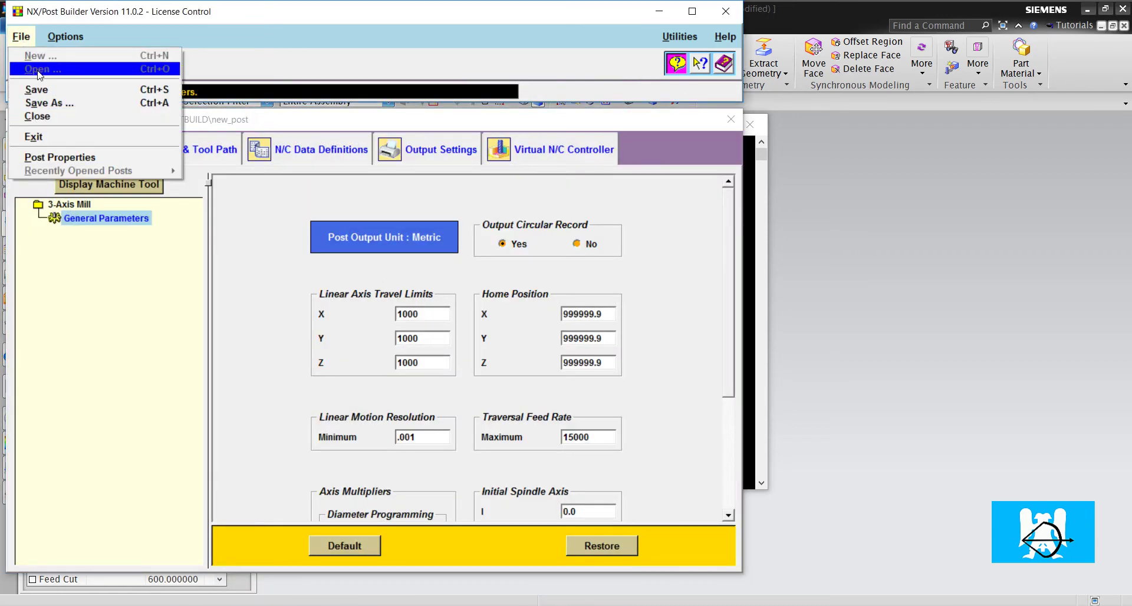
left_click(52, 103)
left_click(383, 251)
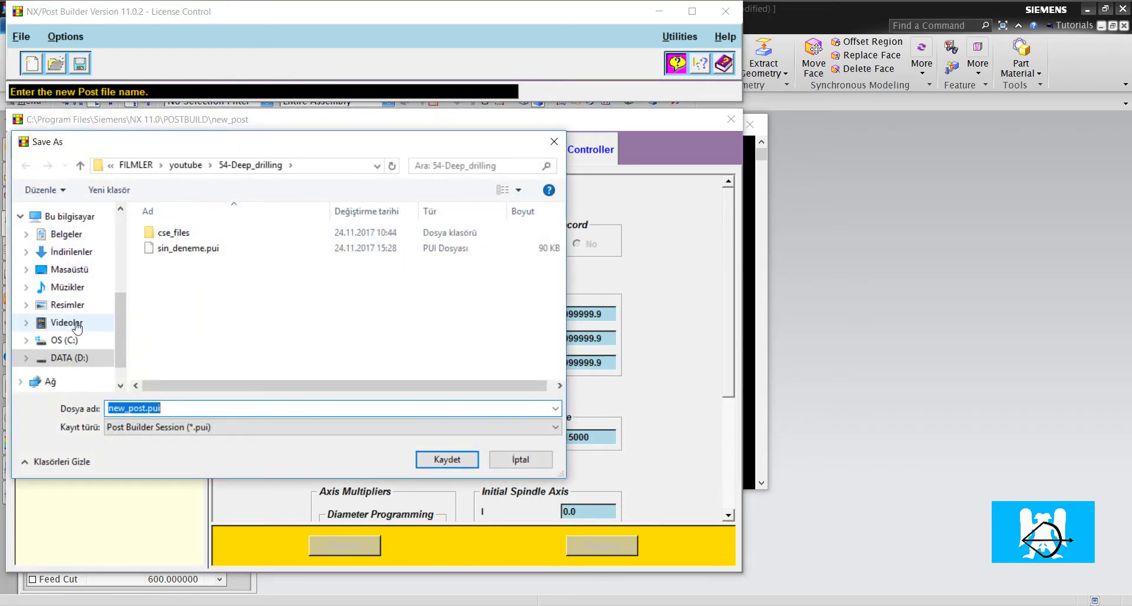
scroll(78, 336, "up", 3)
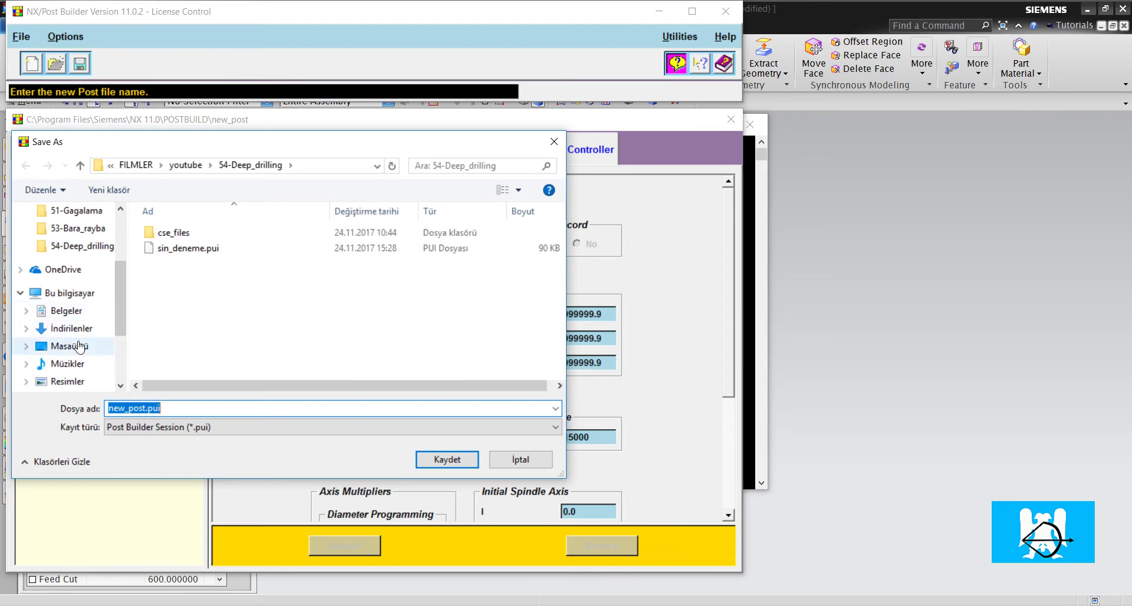
left_click(79, 346)
double_click(252, 267)
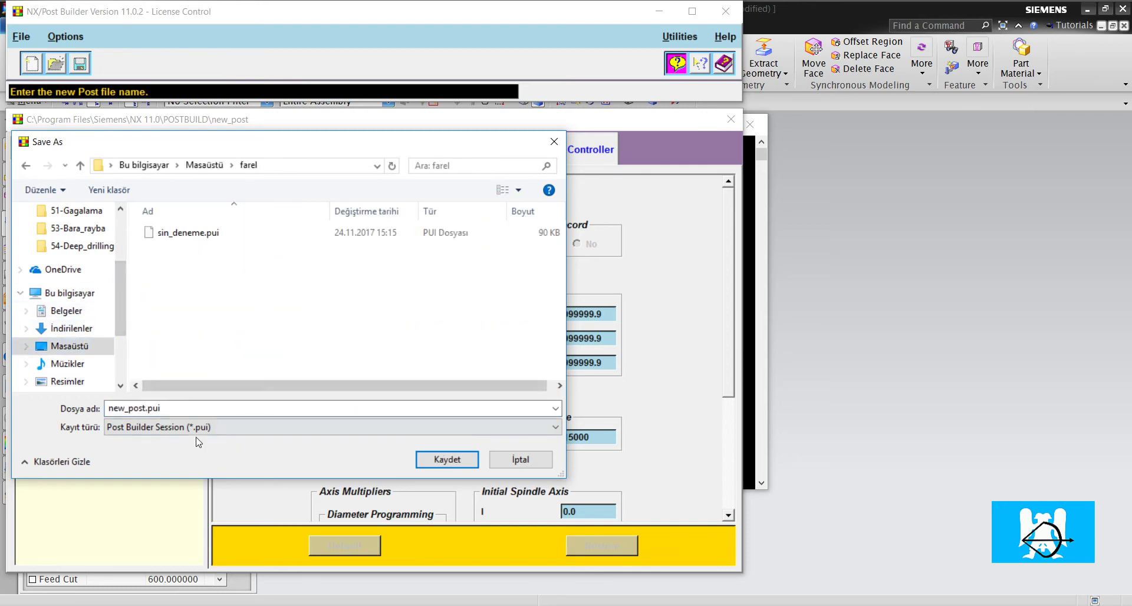
Save the post as sin_deneme_2 without overwriting sin_deneme, then minimize Post Builder
double_click(181, 409)
type("sin_deneme")
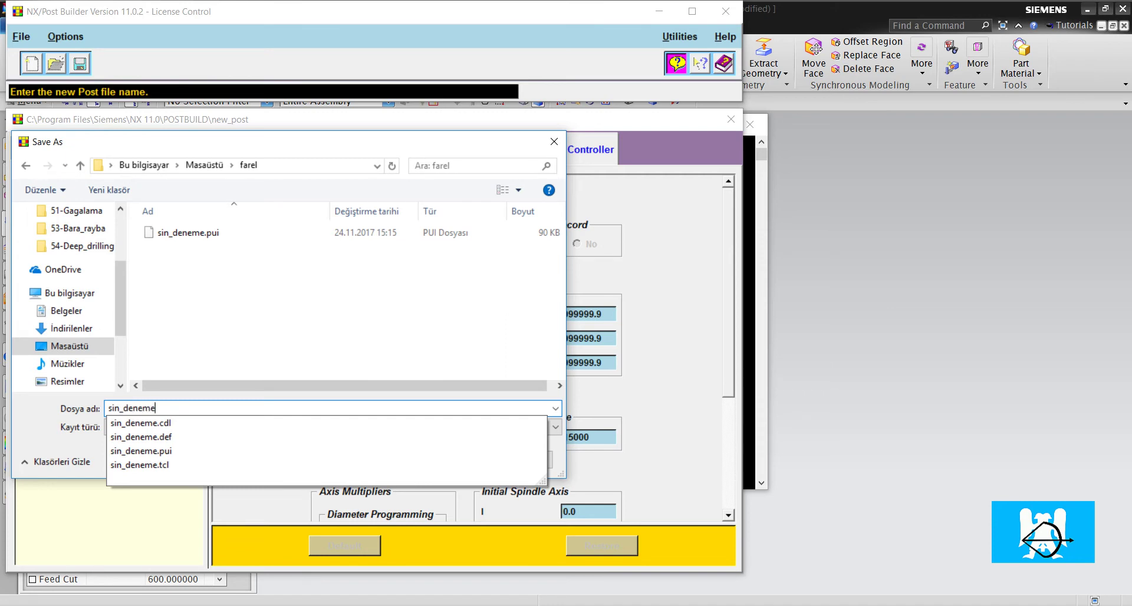
key("Return")
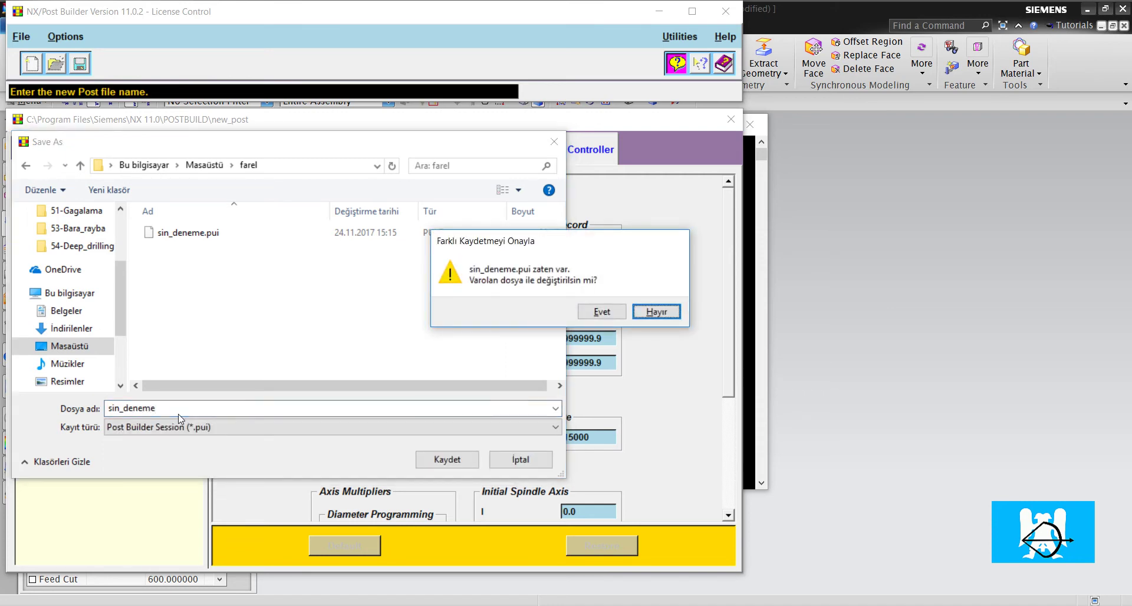
key("Return")
left_click(170, 406)
key("Return")
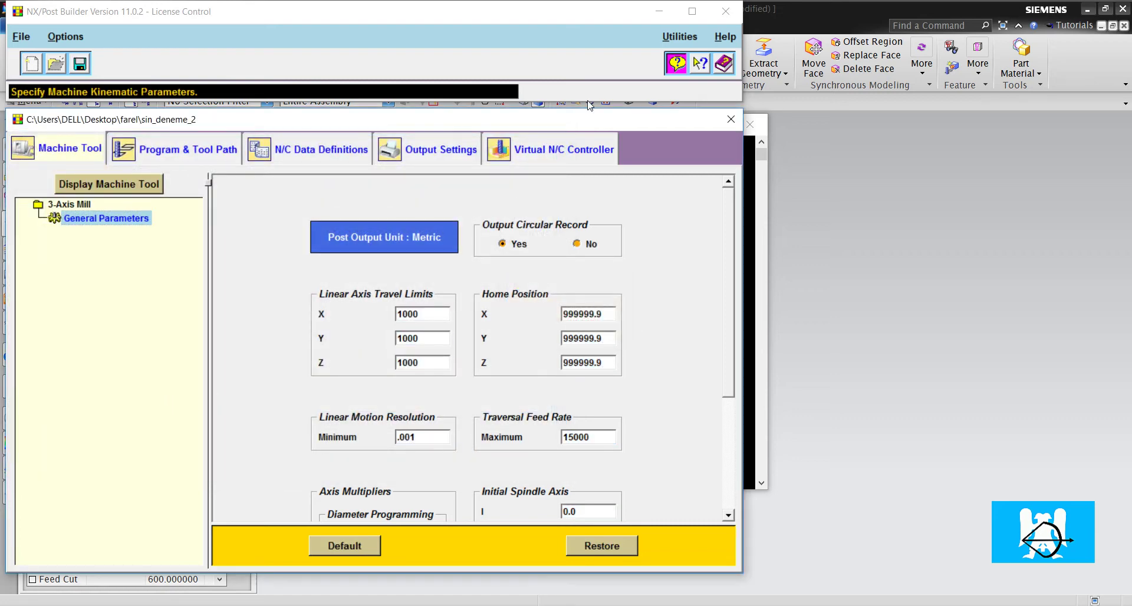
left_click(659, 11)
Post-process DEEP_HOLE_DRILLING with the sin_deneme_2 postprocessor to the mpf output file
left_click(682, 124)
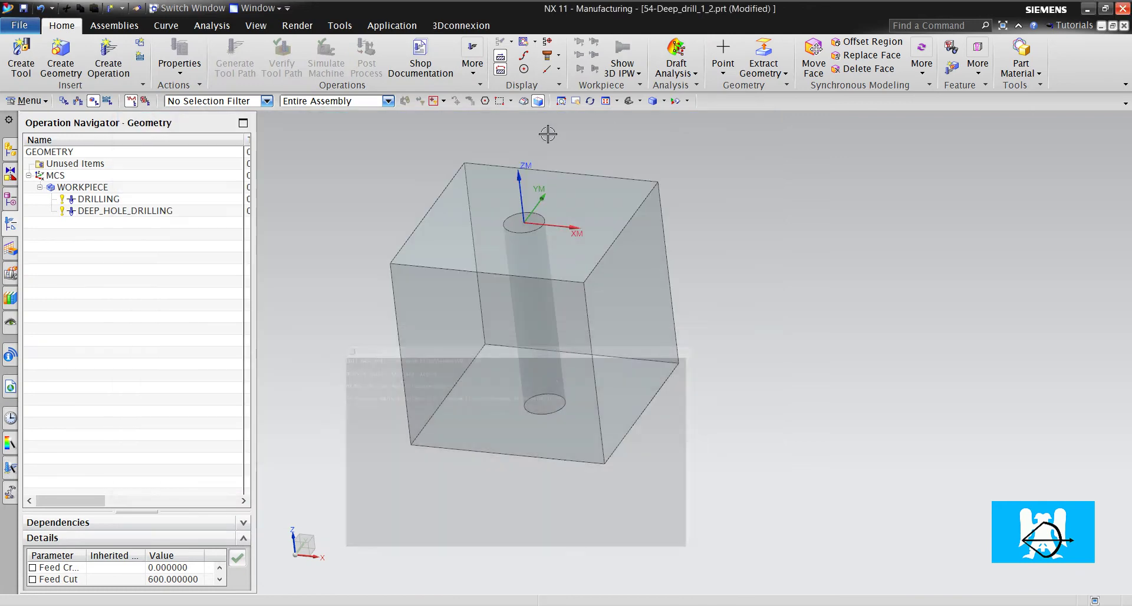
right_click(103, 212)
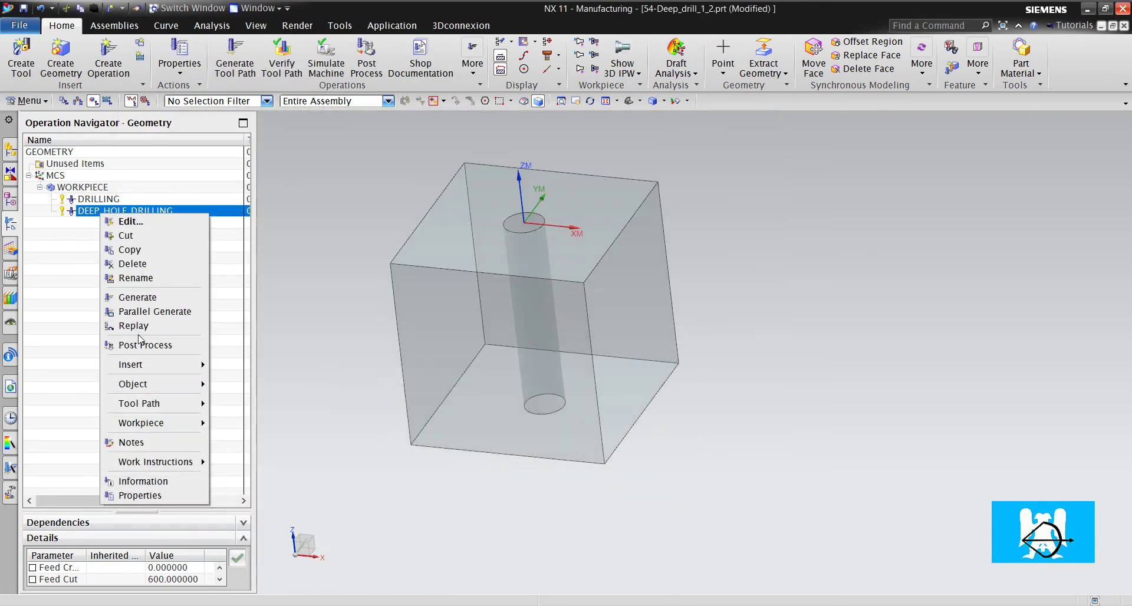
left_click(142, 341)
left_click(337, 133)
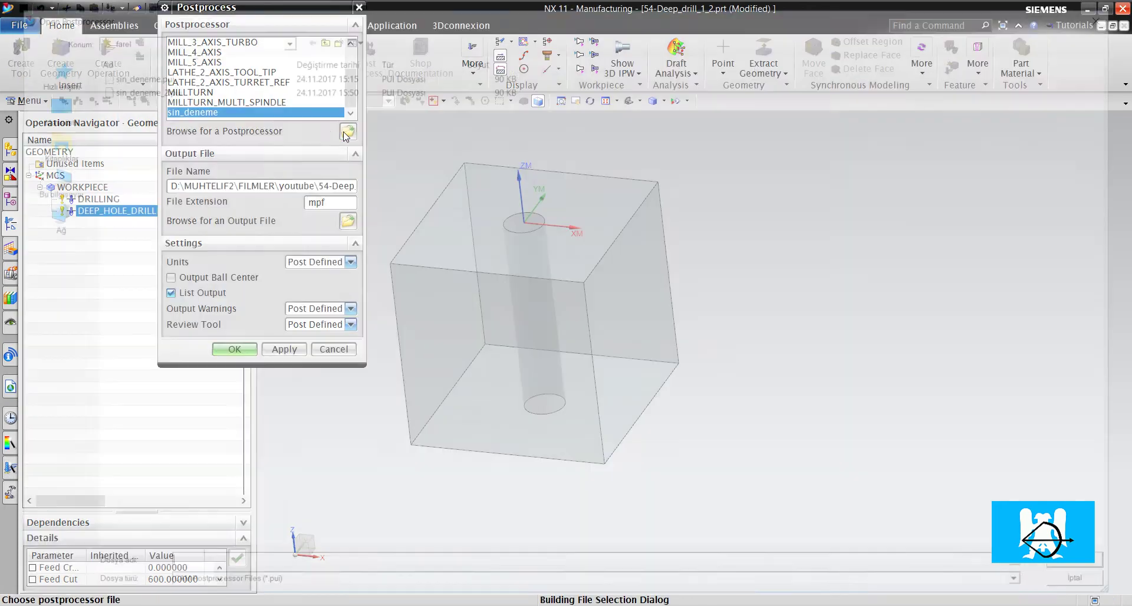
double_click(167, 93)
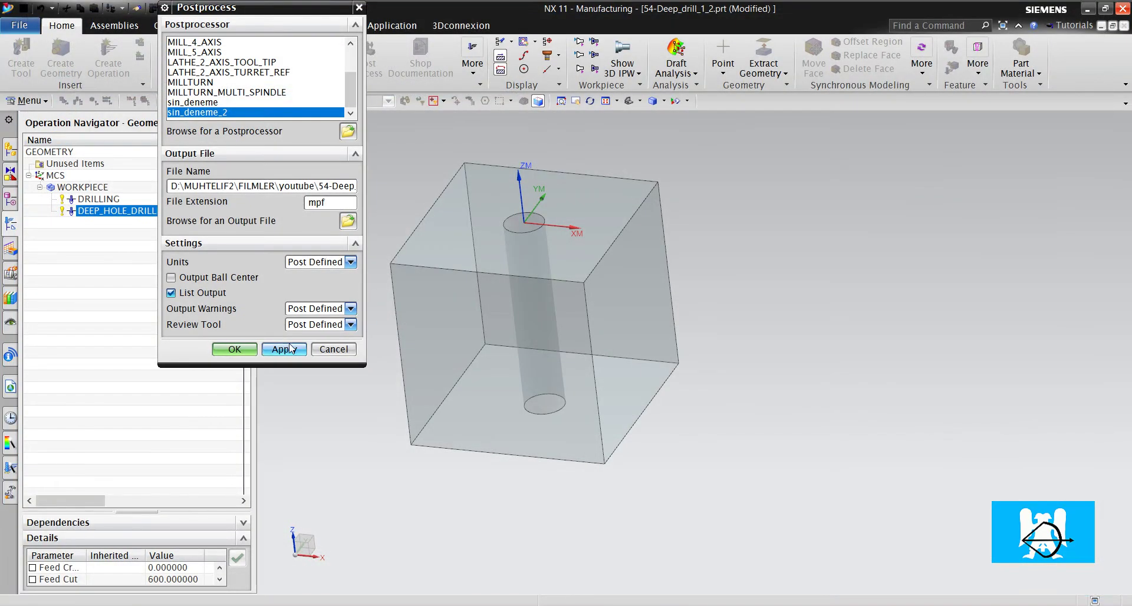
left_click(235, 349)
key("Return")
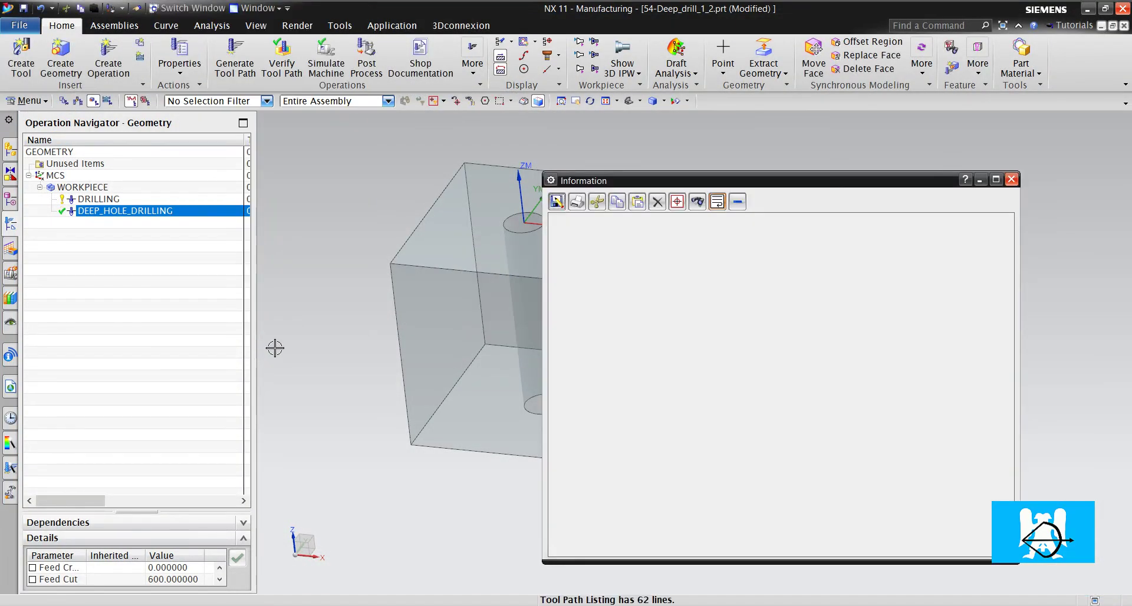
scroll(628, 322, "up", 6)
scroll(629, 322, "up", 7)
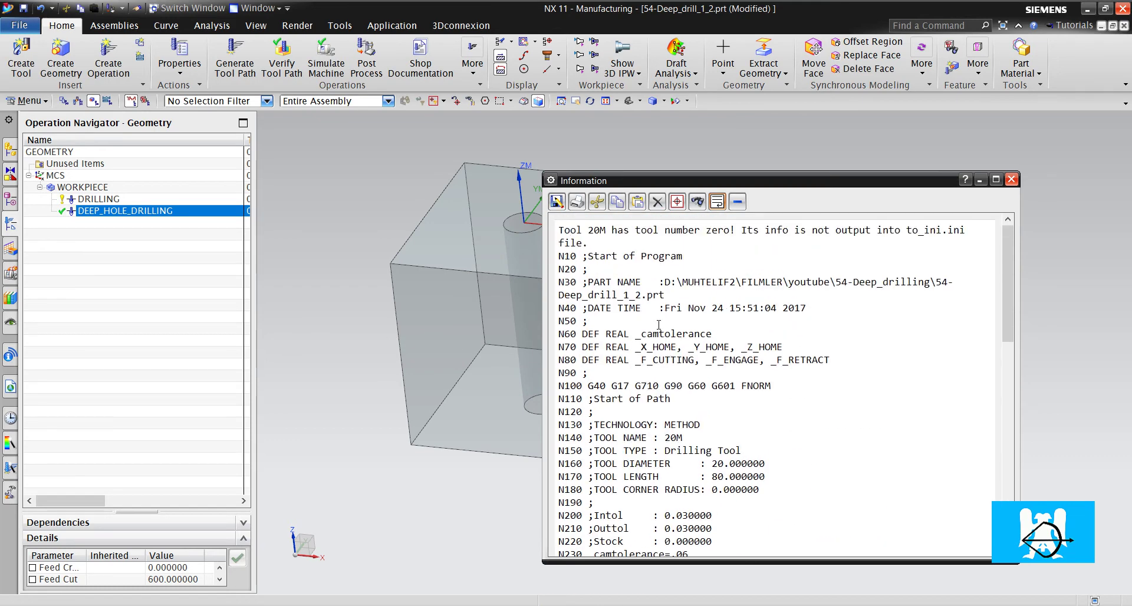
scroll(666, 321, "down", 6)
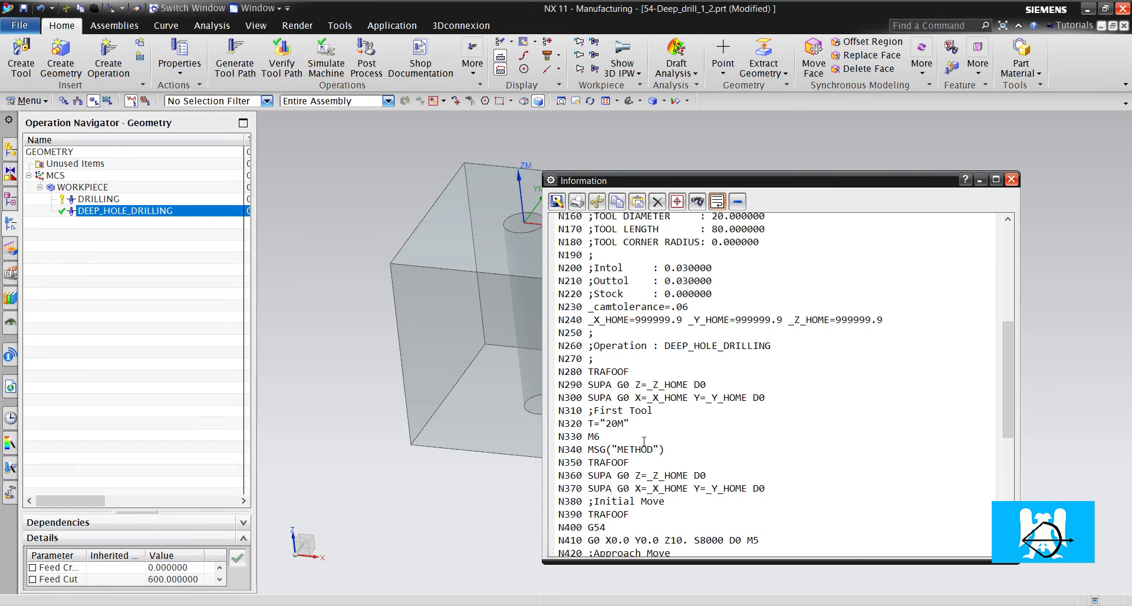
scroll(630, 439, "down", 2)
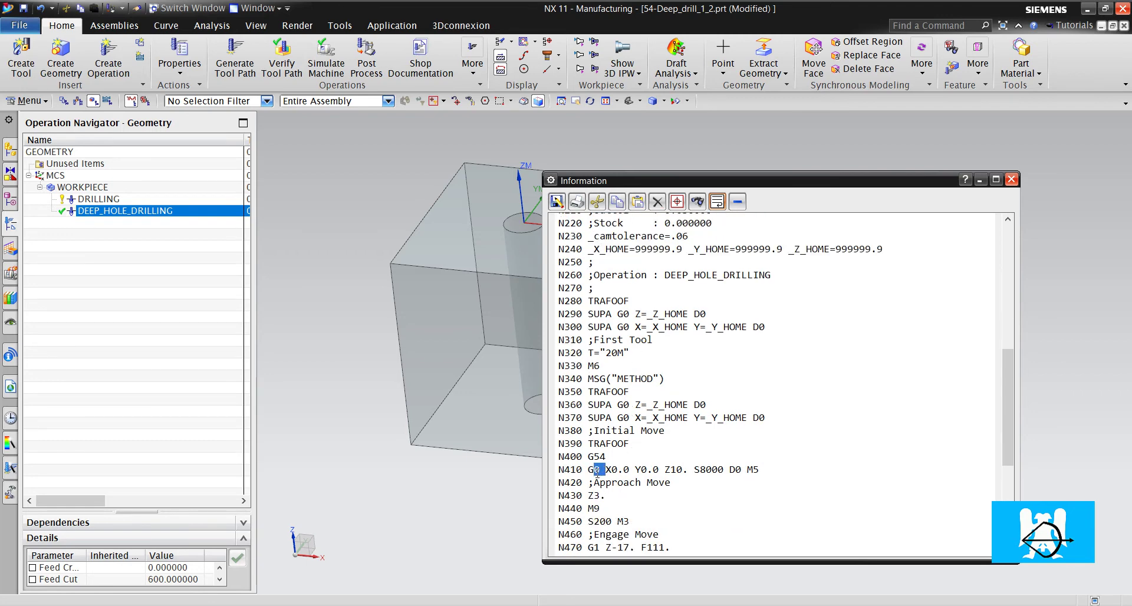
left_click(660, 470)
left_click_drag(669, 475, 711, 470)
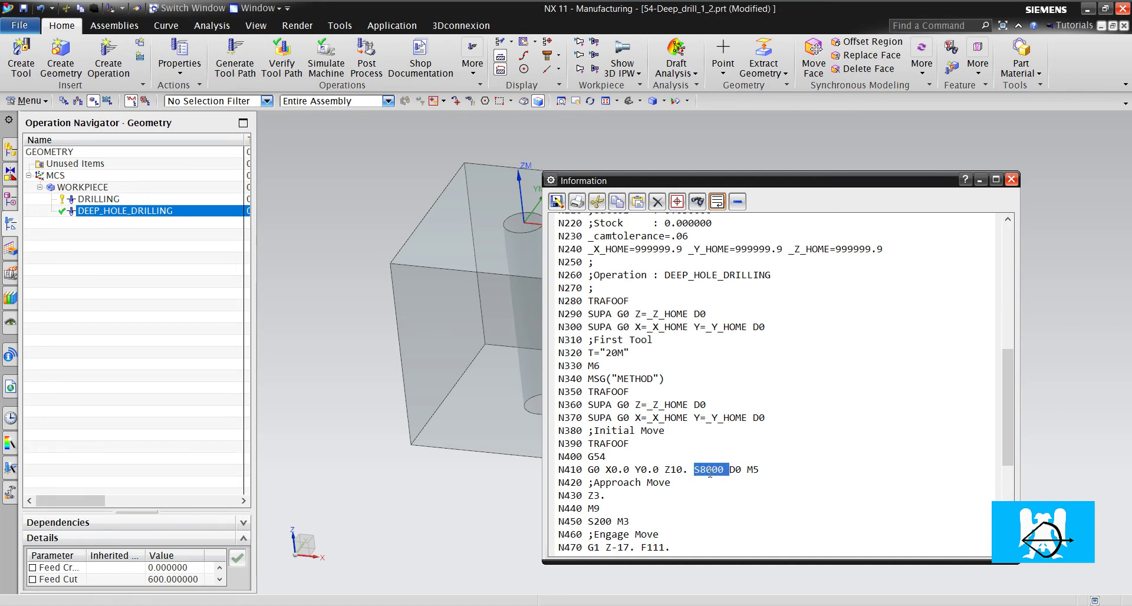
left_click(730, 469)
left_click_drag(717, 469, 707, 471)
left_click(740, 470)
left_click_drag(761, 469, 602, 470)
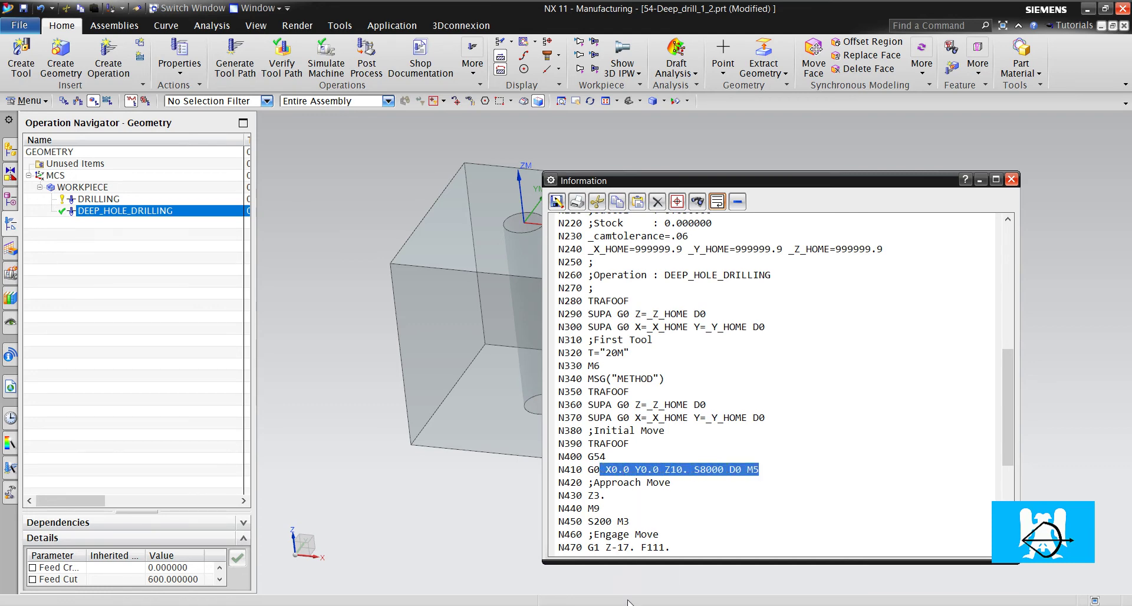
scroll(716, 416, "down", 5)
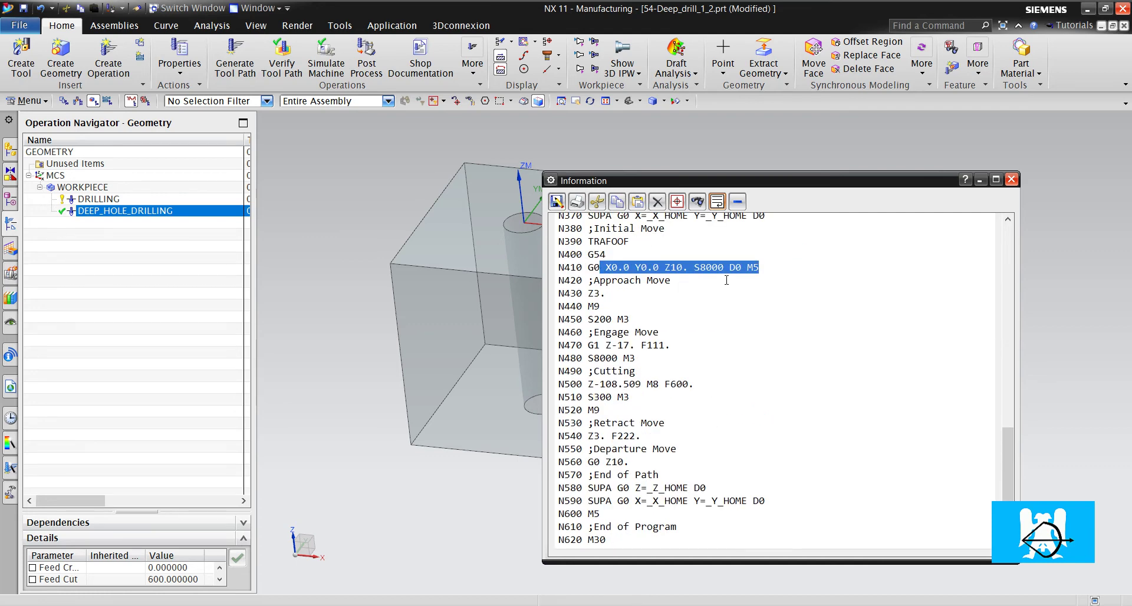
scroll(755, 265, "up", 3)
scroll(770, 283, "down", 4)
left_click(770, 264)
left_click_drag(759, 267, 670, 267)
left_click(687, 282)
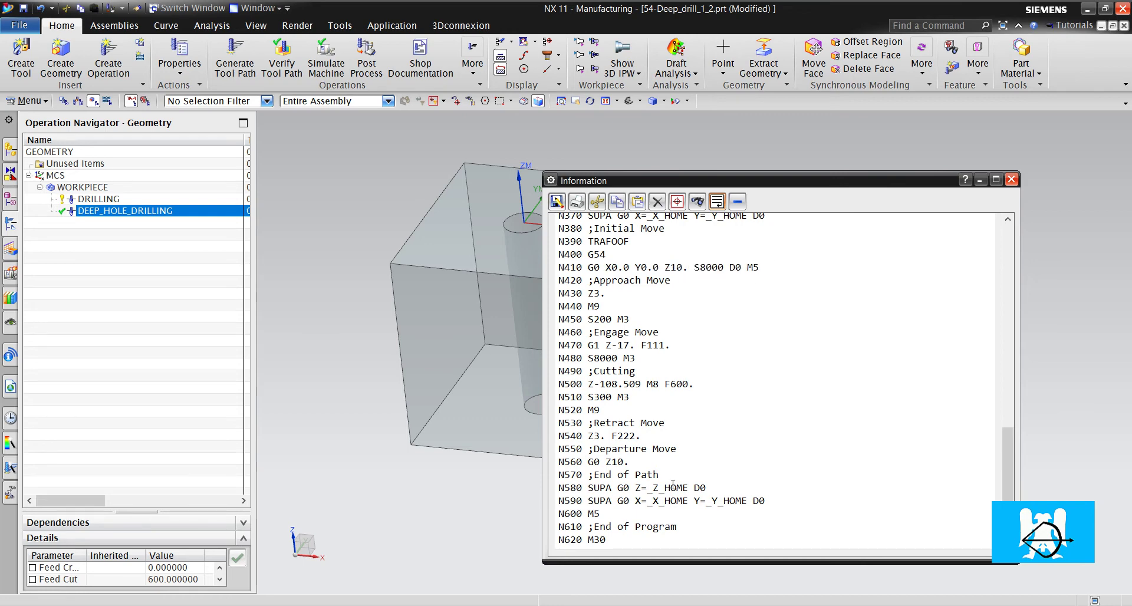
key("alt+Tab")
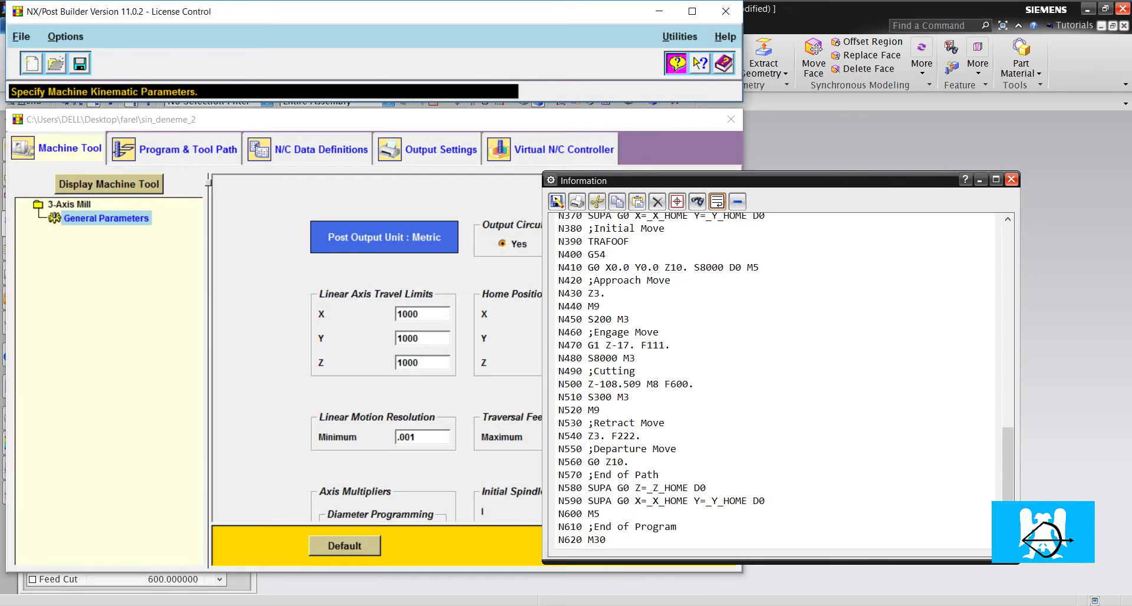
Open the Rapid Move event under Program & Tool Path > Motion
left_click(202, 147)
left_click(98, 293)
left_click(979, 180)
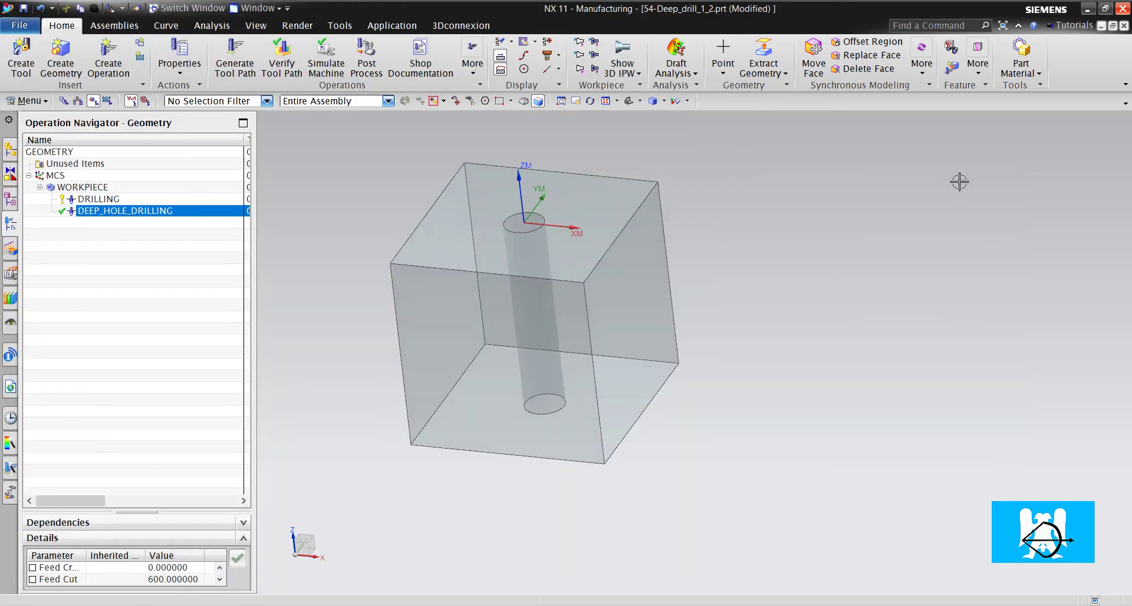
key("alt+Tab")
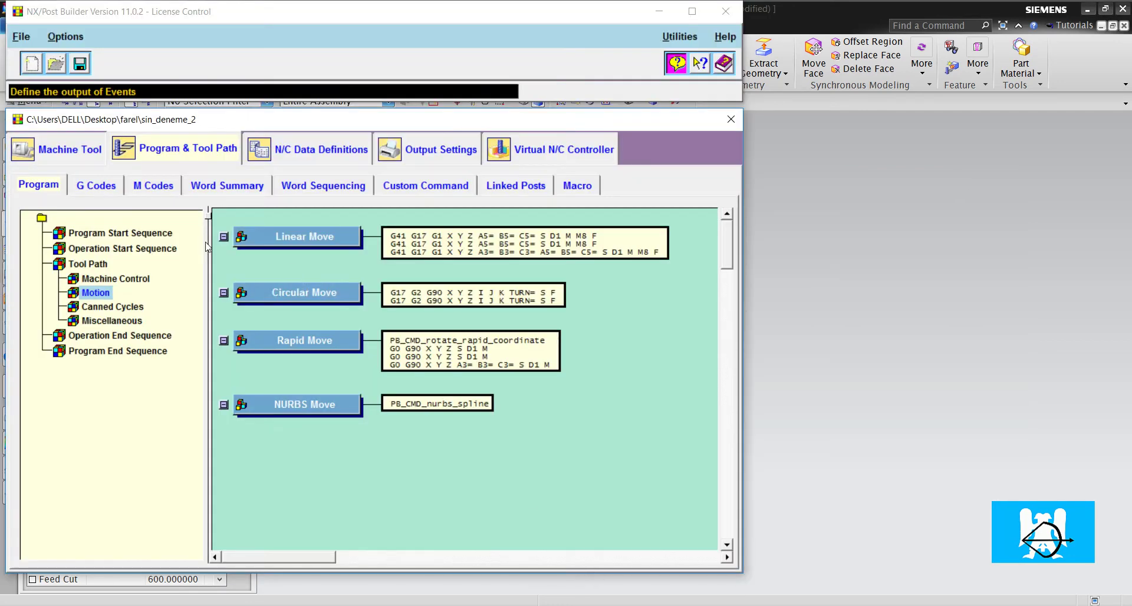
left_click(296, 342)
Delete the spindle S word from all three Rapid Move rows and save the post
right_click(411, 257)
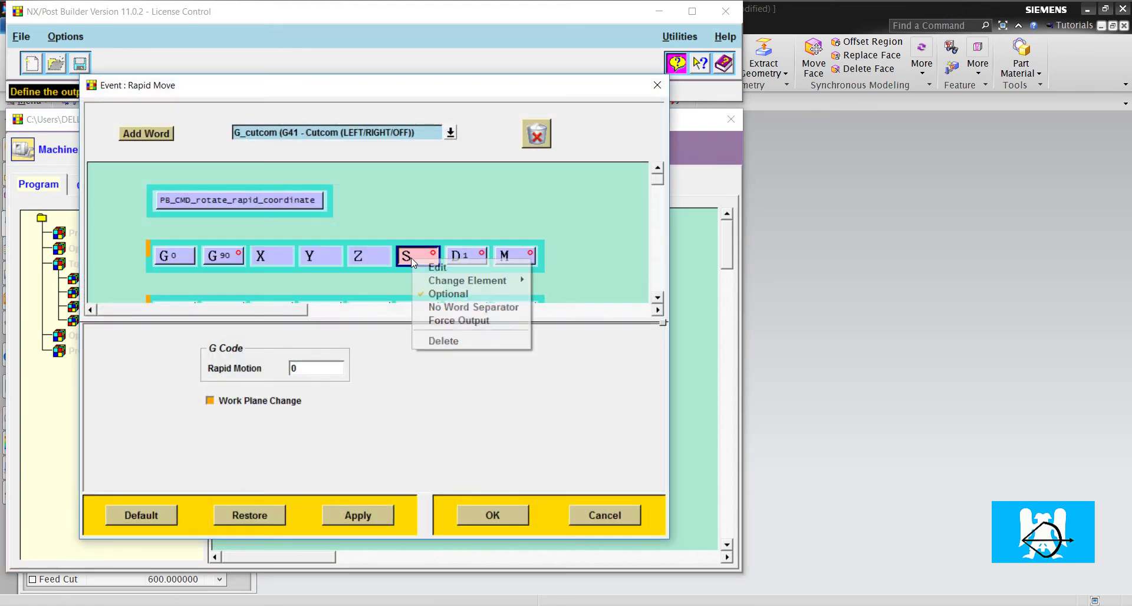
left_click(453, 342)
scroll(420, 241, "down", 2)
right_click(424, 284)
left_click(453, 361)
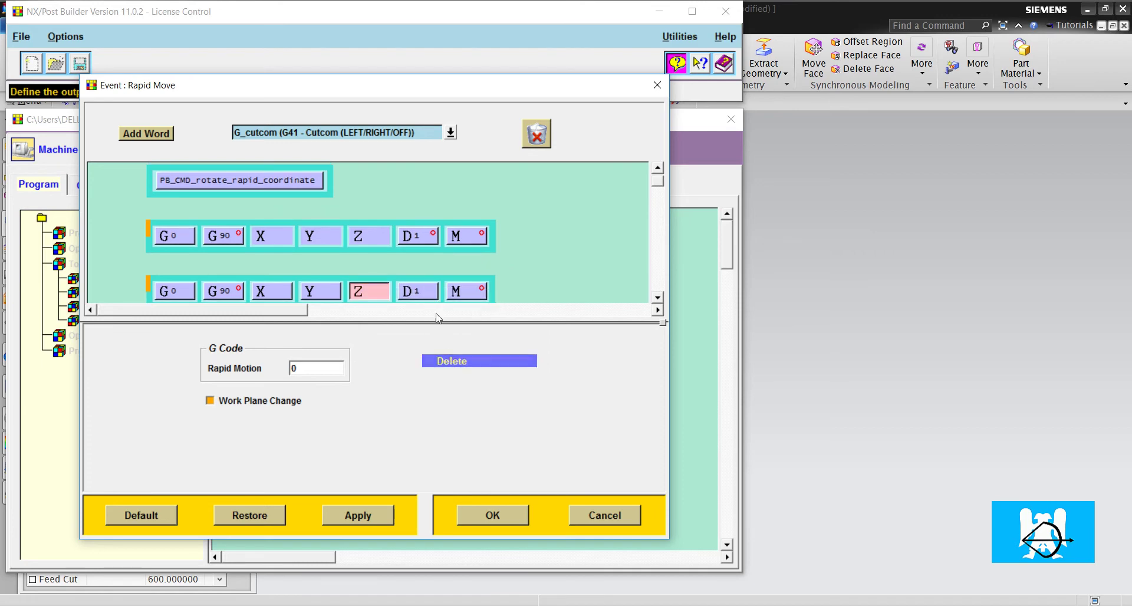
scroll(430, 252, "down", 2)
right_click(560, 279)
left_click(596, 362)
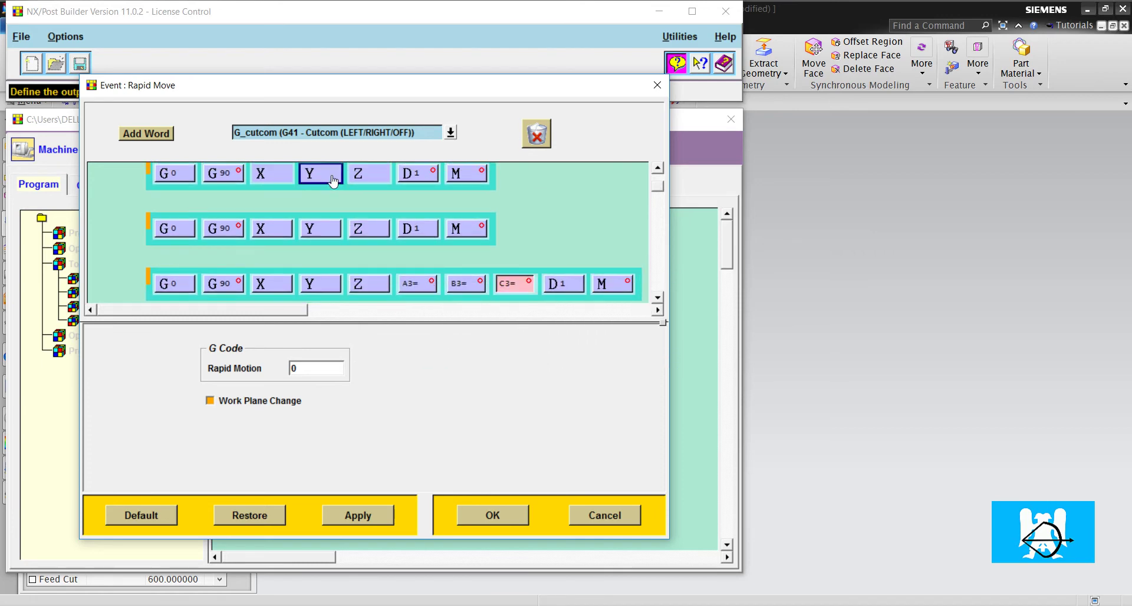
left_click(494, 515)
left_click(85, 71)
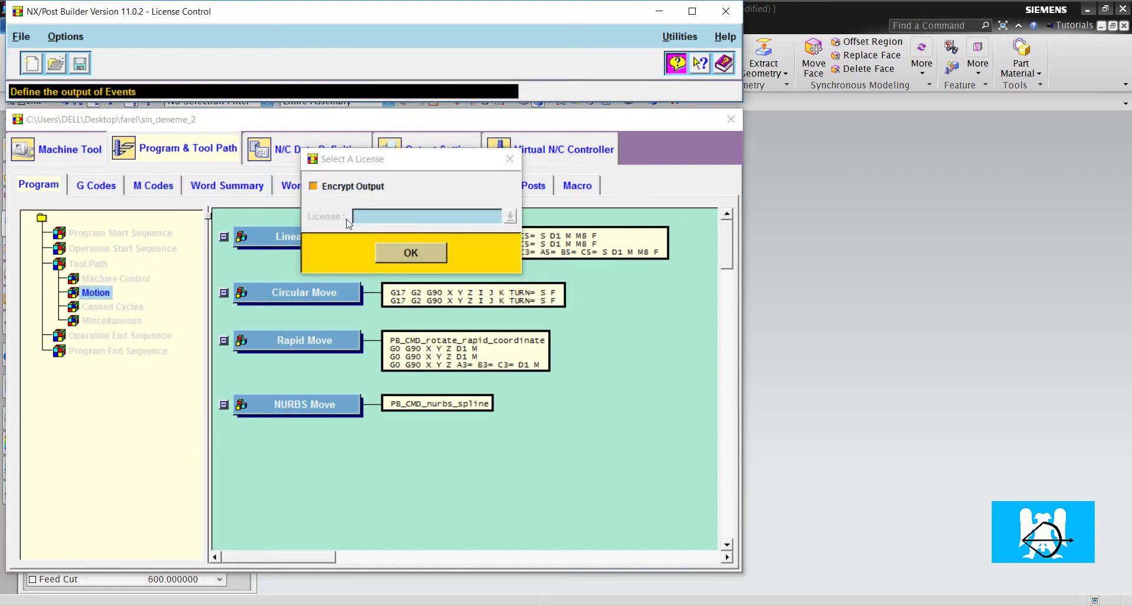
left_click(407, 253)
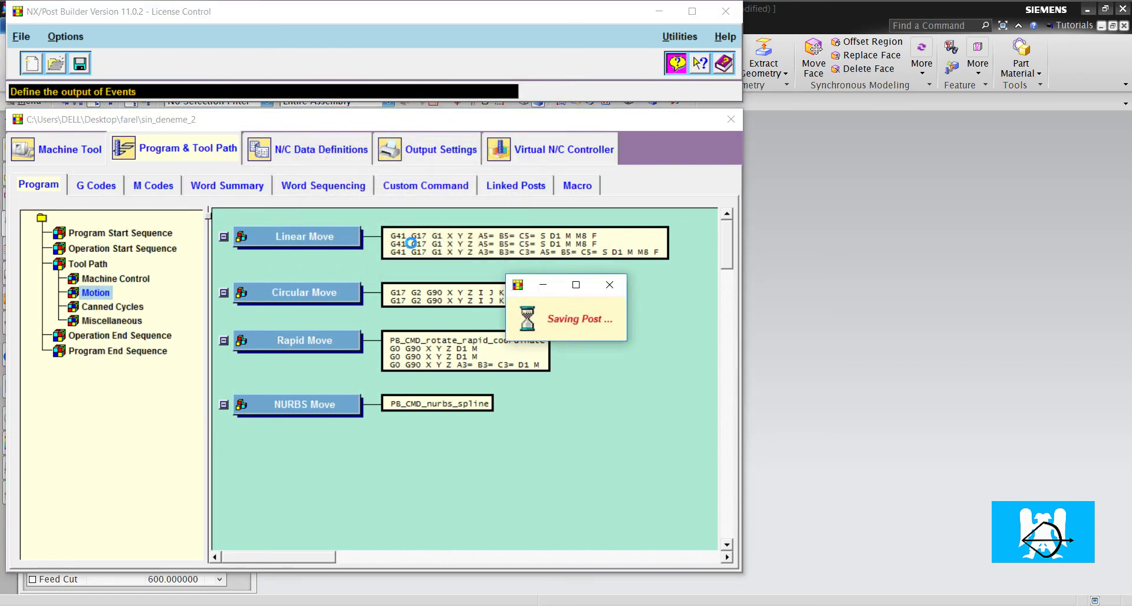
Re-post DEEP_HOLE_DRILLING with the edited sin_deneme_2, overwriting the output file
left_click(659, 11)
right_click(197, 220)
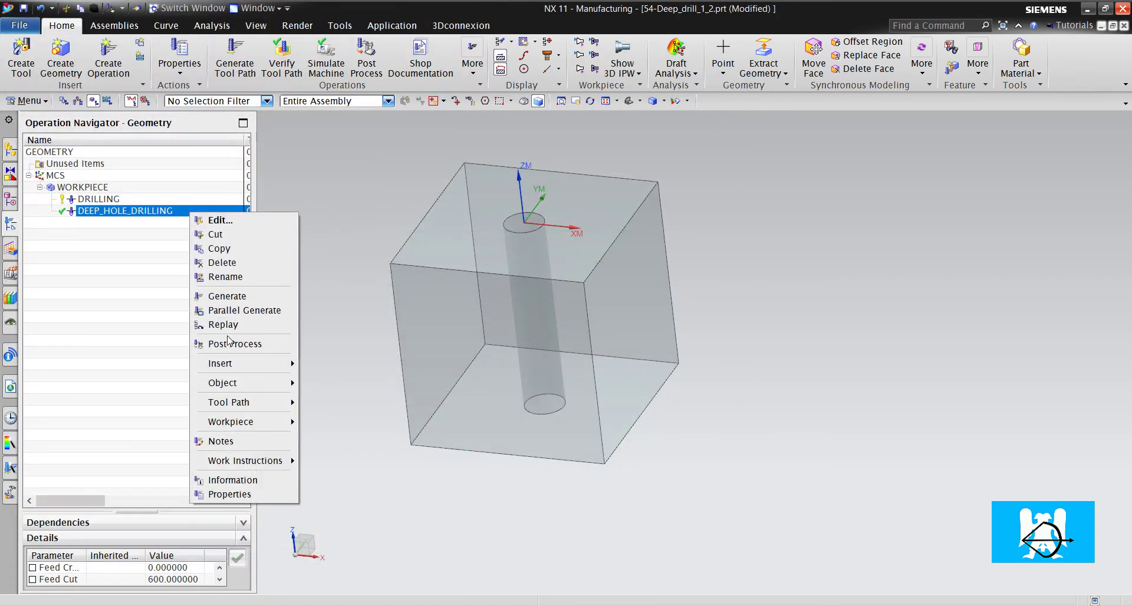
left_click(230, 365)
key("Return")
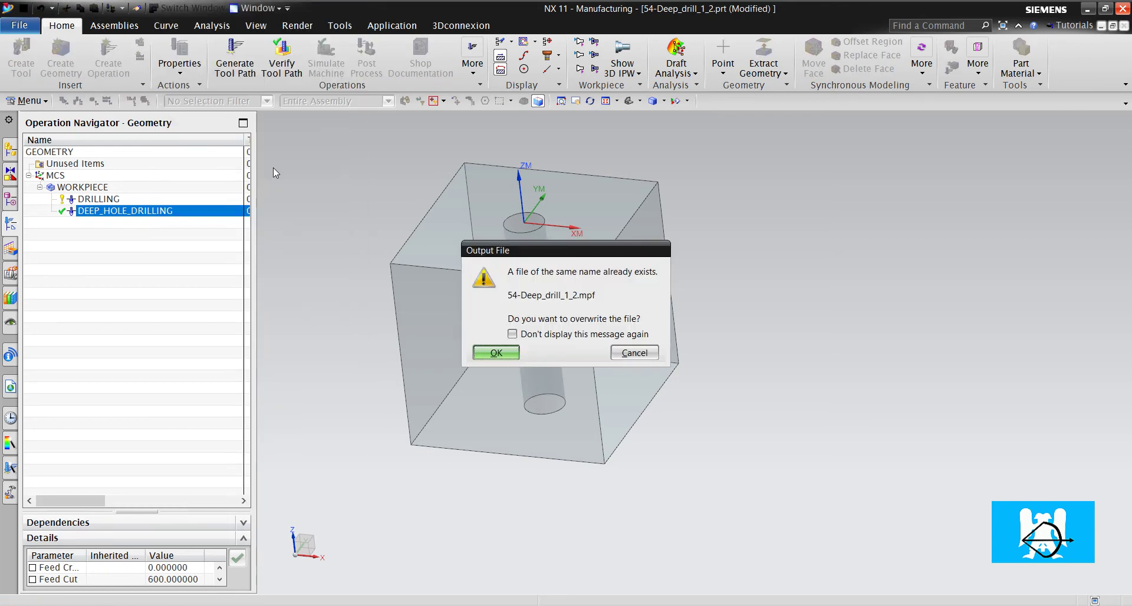
key("Return")
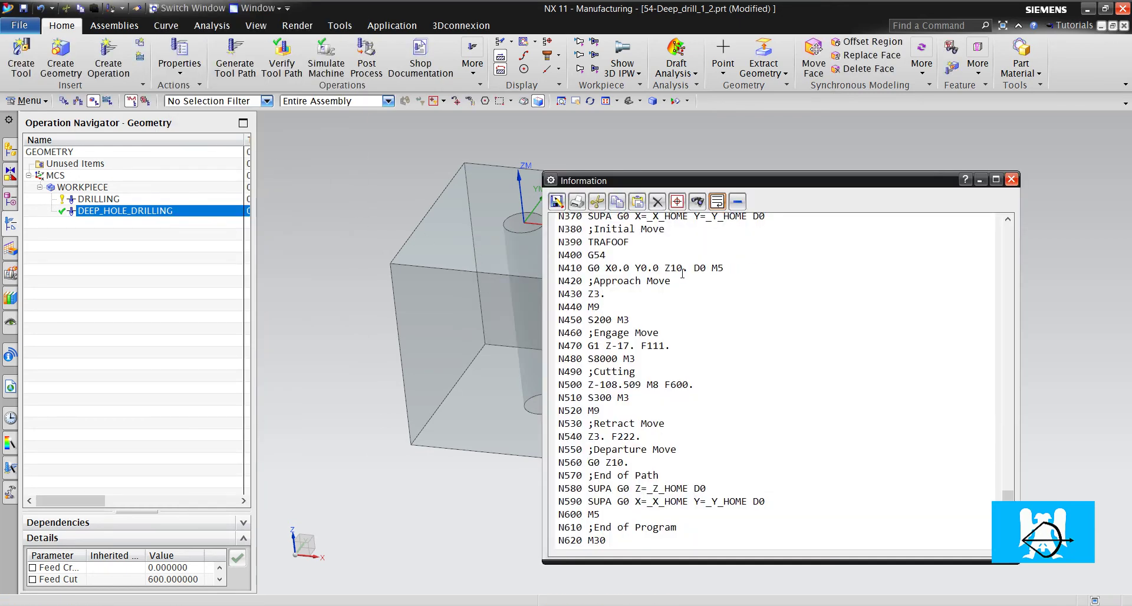
Inspect lines N410–N450: rapid without S, Z3. approach, M9 and S200 M3
left_click_drag(724, 269, 599, 267)
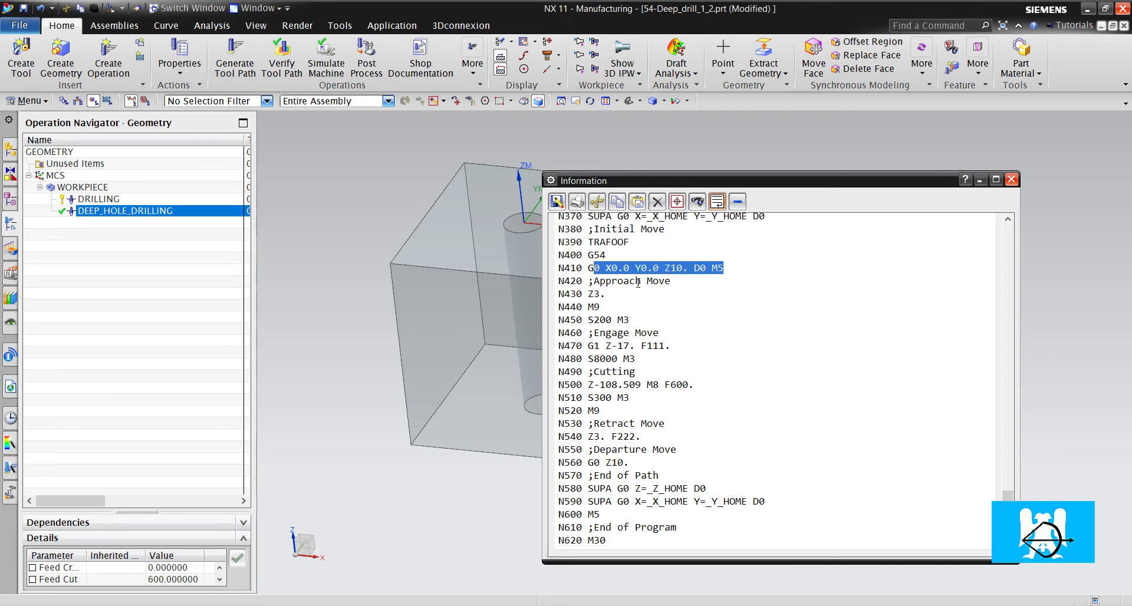
left_click(613, 294)
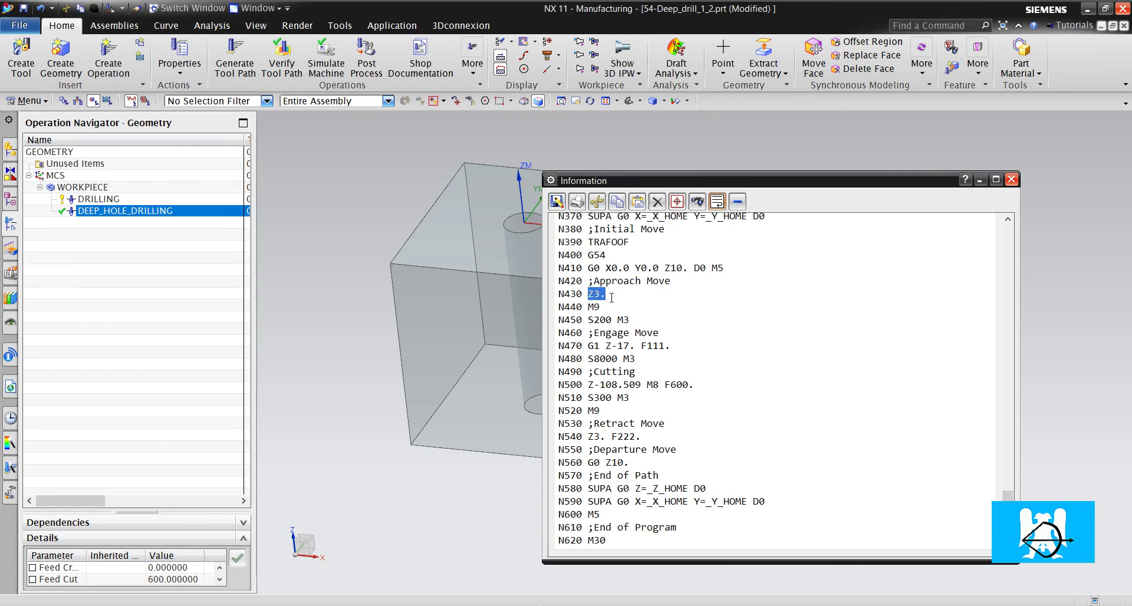
left_click(599, 305)
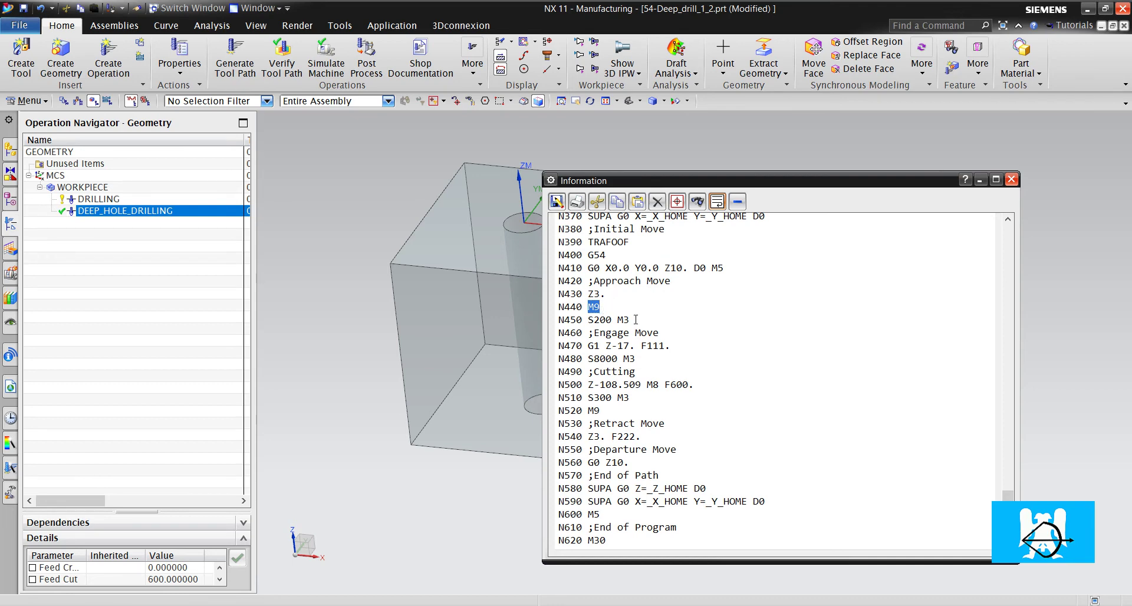
left_click_drag(635, 320, 608, 319)
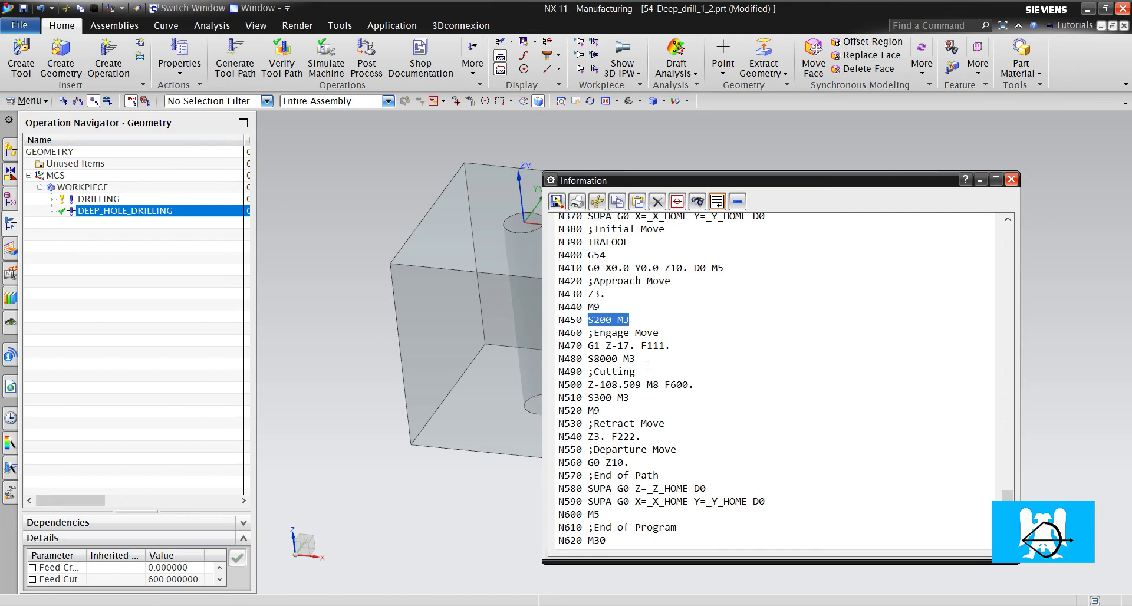
left_click(670, 346)
Inspect engage and cutting lines N470–N540, ending at S300 on N510 and F222 on N540
left_click_drag(666, 349, 654, 350)
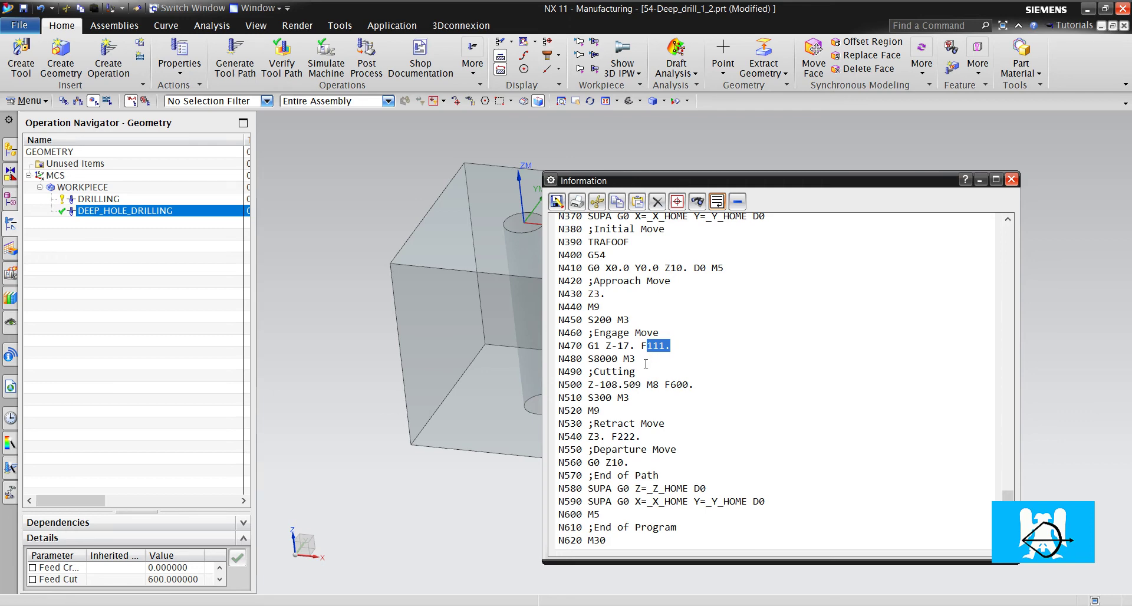
left_click_drag(631, 346, 624, 346)
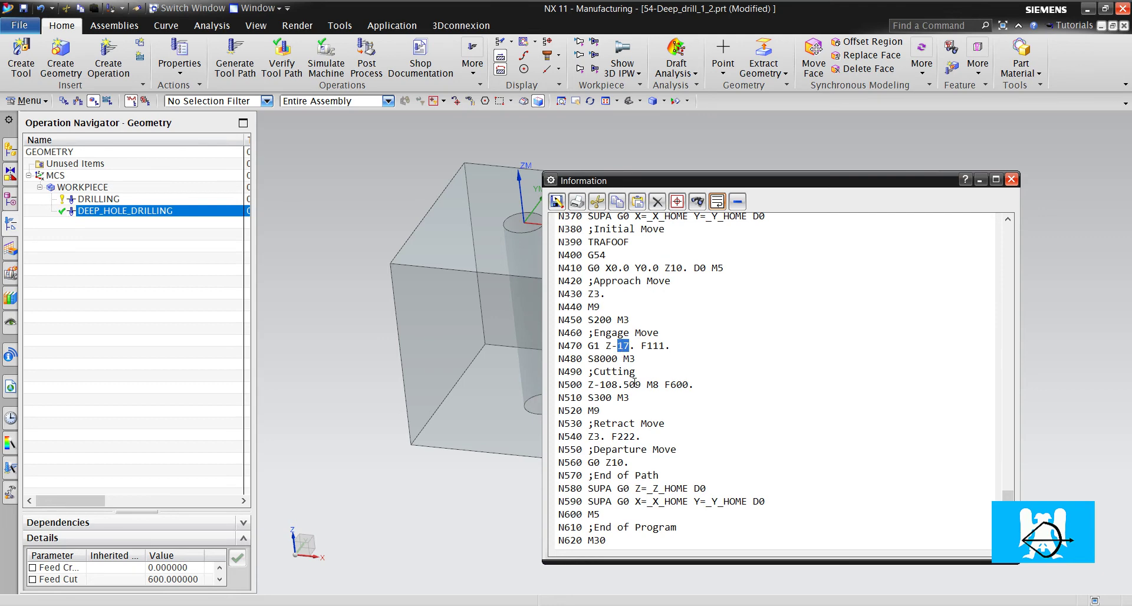
left_click_drag(636, 358, 594, 359)
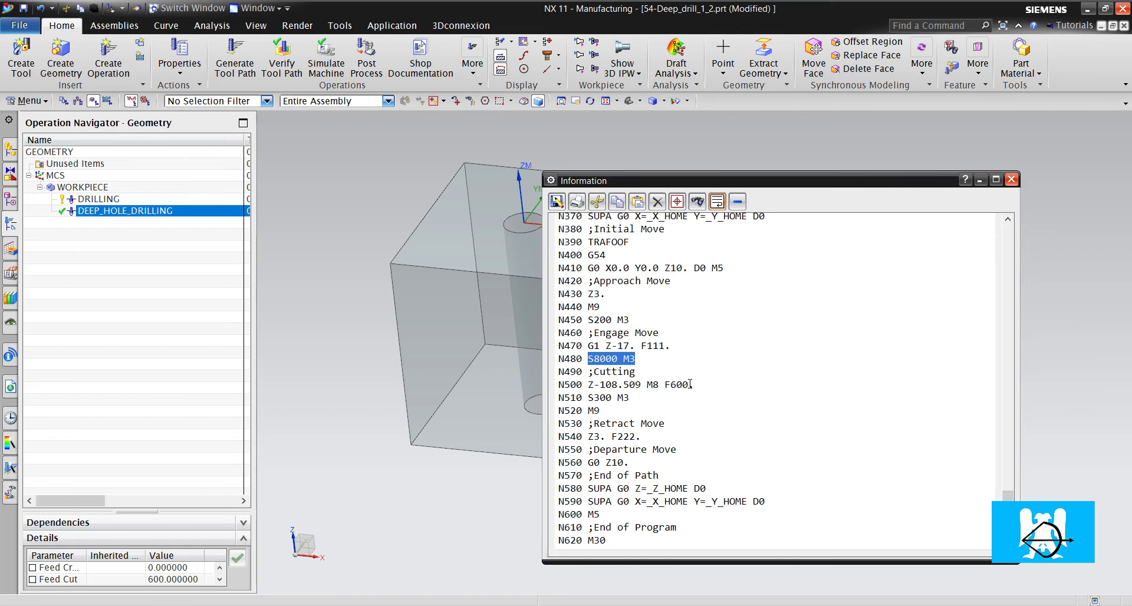
left_click_drag(689, 385, 678, 385)
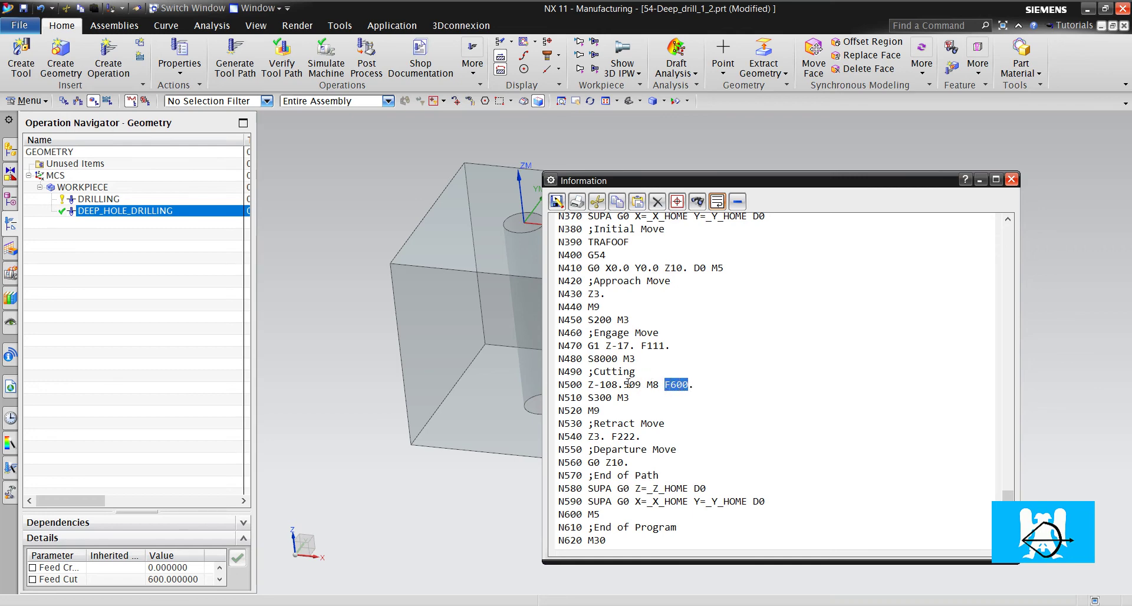
left_click_drag(647, 384, 596, 384)
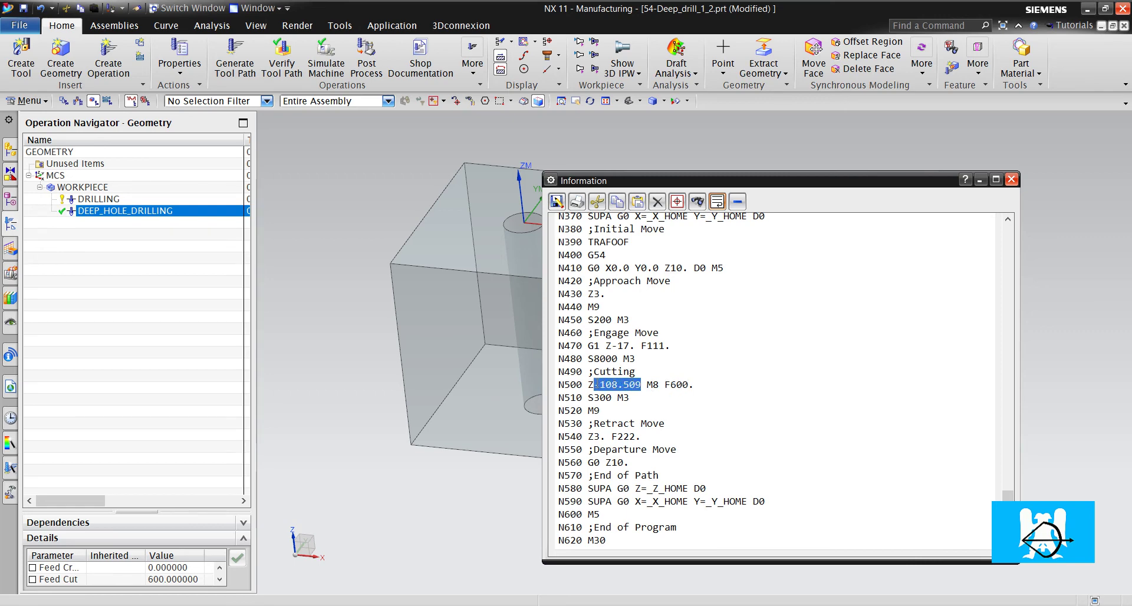
left_click(634, 398)
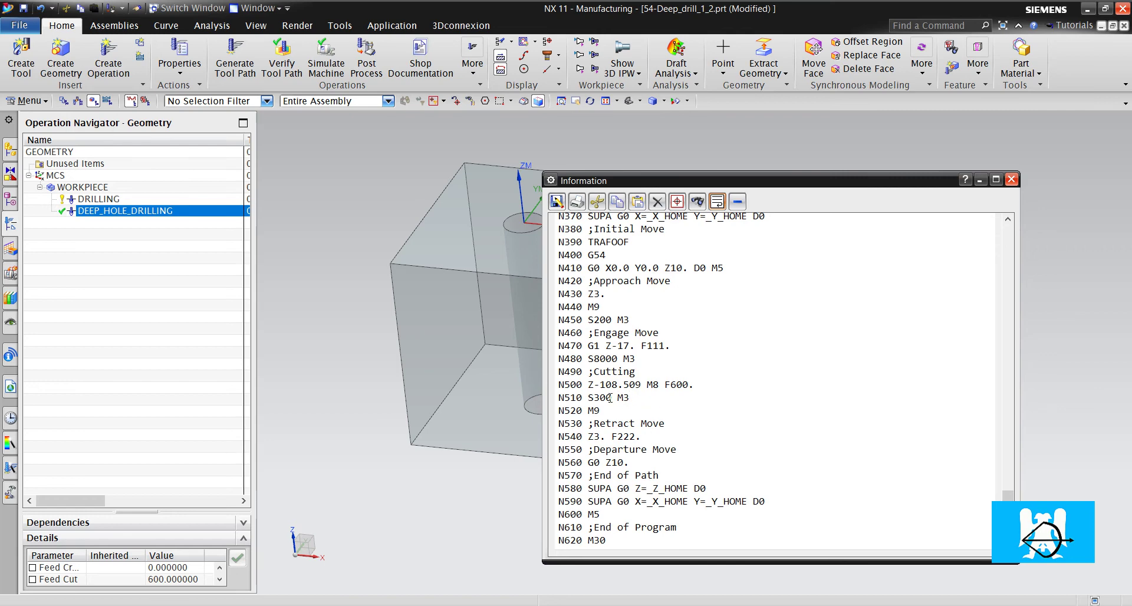
left_click_drag(612, 398, 595, 411)
left_click_drag(634, 437, 620, 438)
Set the deep-drilling cycle's retract spindle mode to Off and regenerate the tool path
double_click(246, 210)
left_click(347, 160)
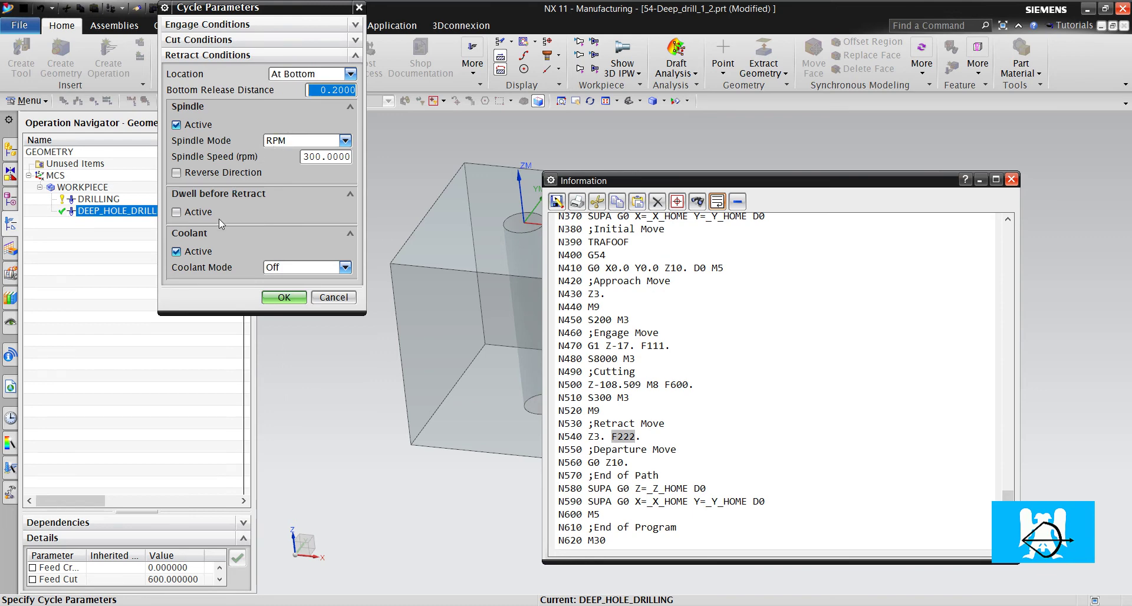
left_click(289, 141)
left_click(272, 154)
left_click(277, 266)
left_click(272, 353)
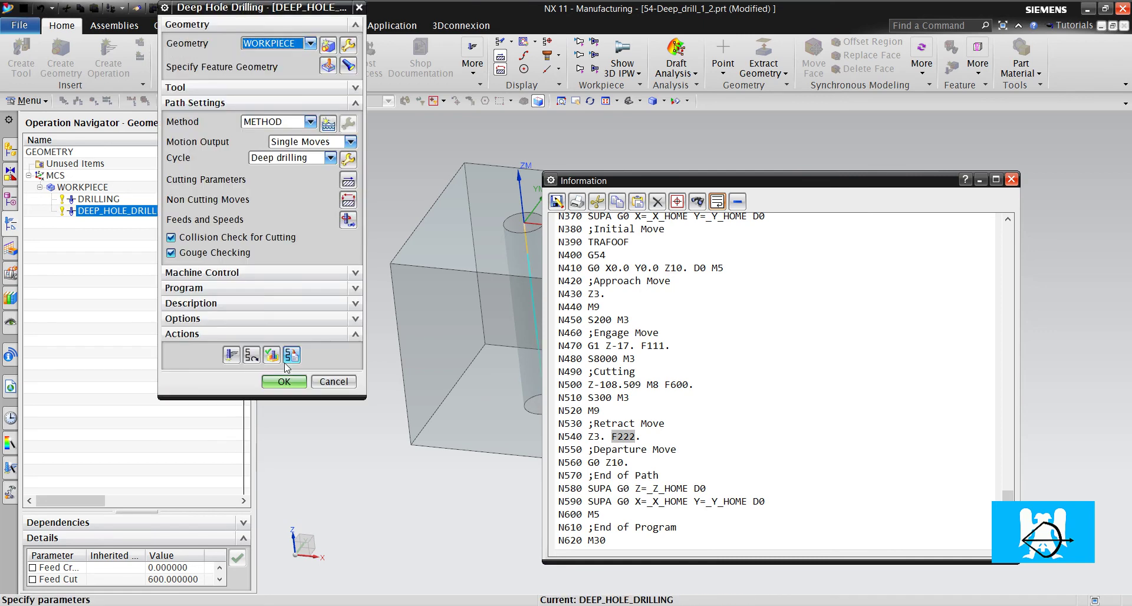
left_click(284, 381)
Re-post the operation, confirm N510 now reads M5, and close the NC listing
right_click(129, 212)
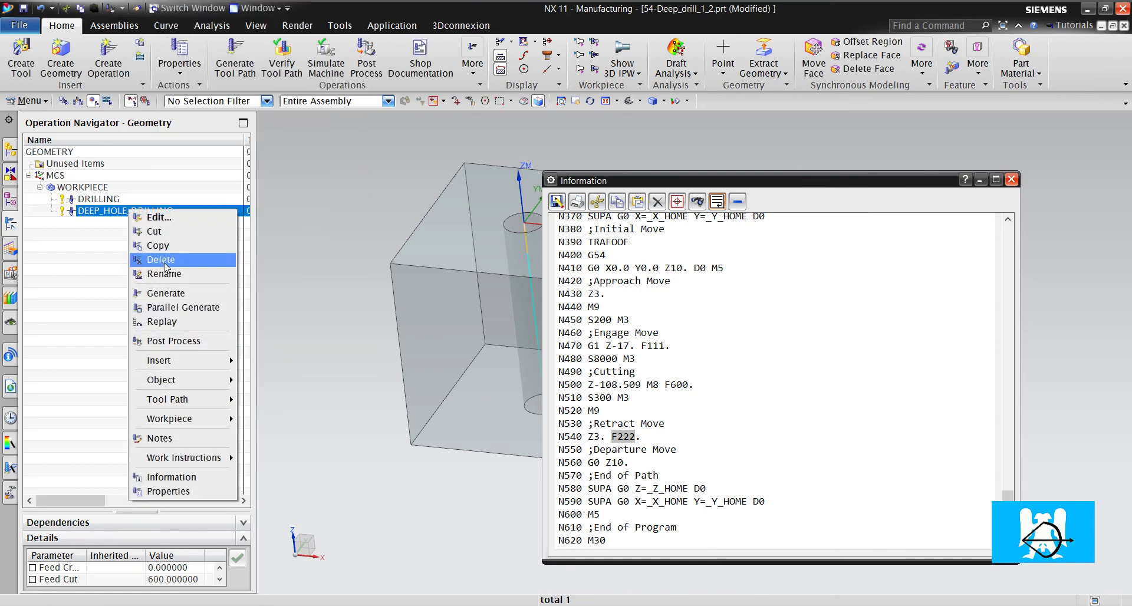
left_click(172, 341)
left_click(233, 353)
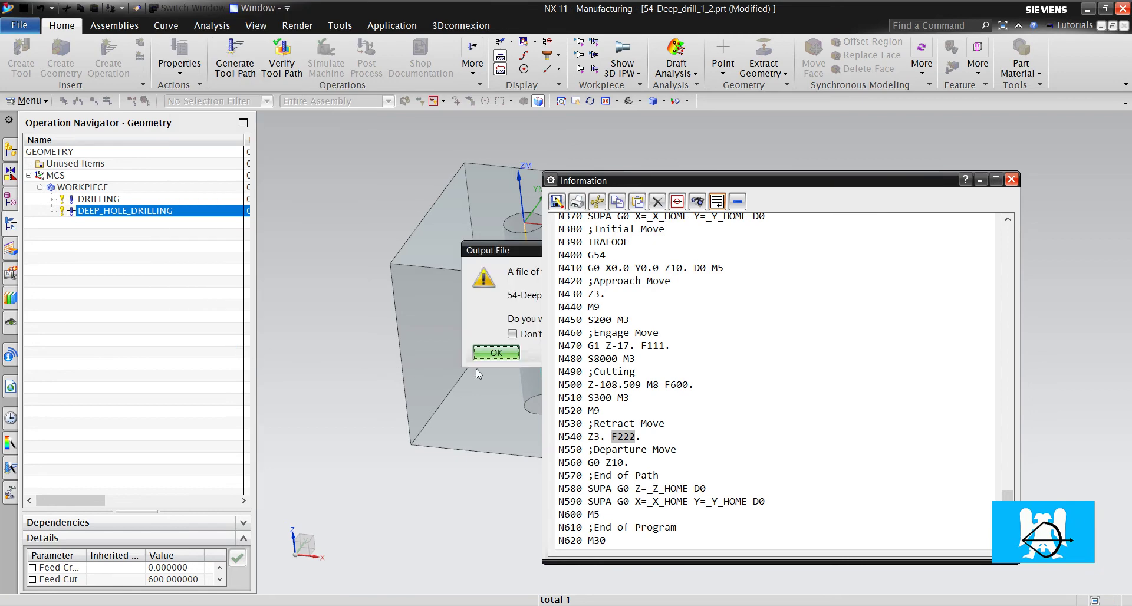
left_click(494, 353)
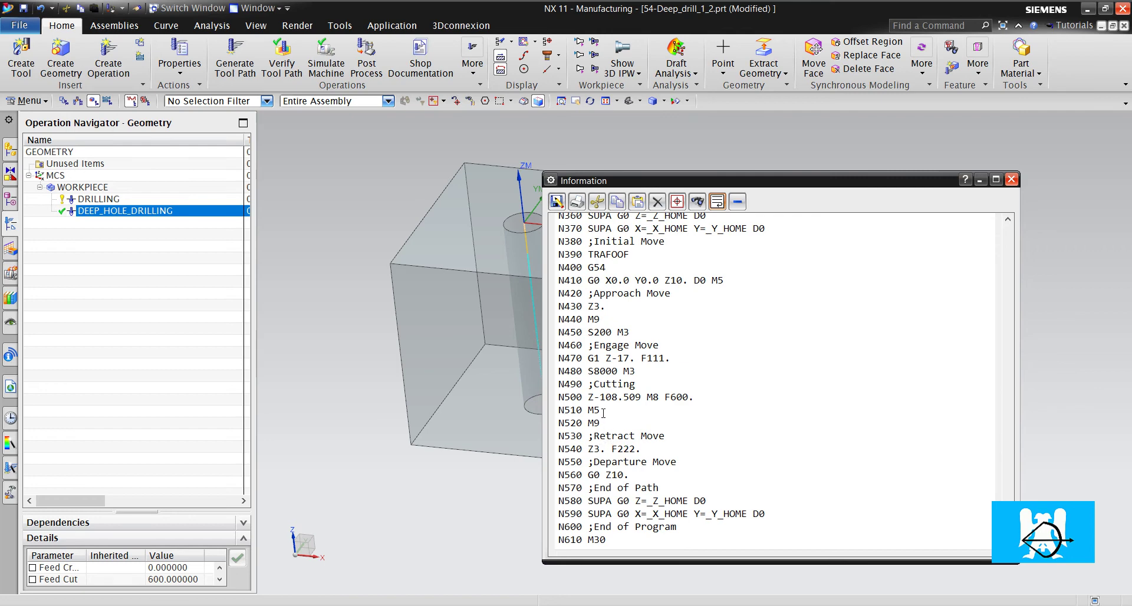
left_click_drag(603, 413, 589, 412)
left_click_drag(604, 412, 558, 415)
left_click(629, 449)
scroll(663, 448, "up", 5)
scroll(655, 454, "down", 5)
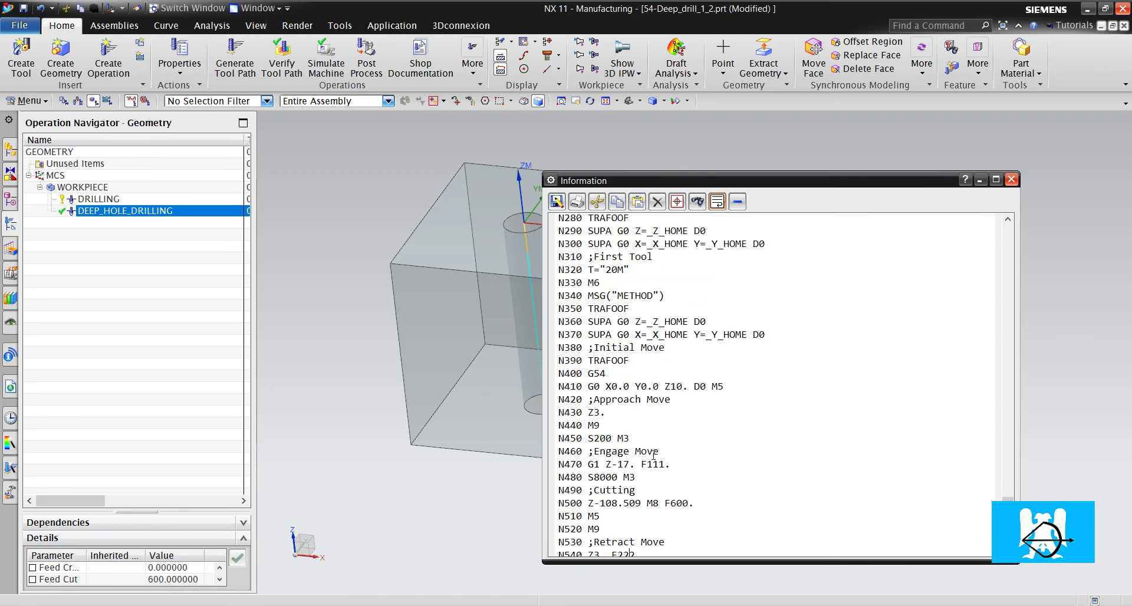
left_click(1012, 180)
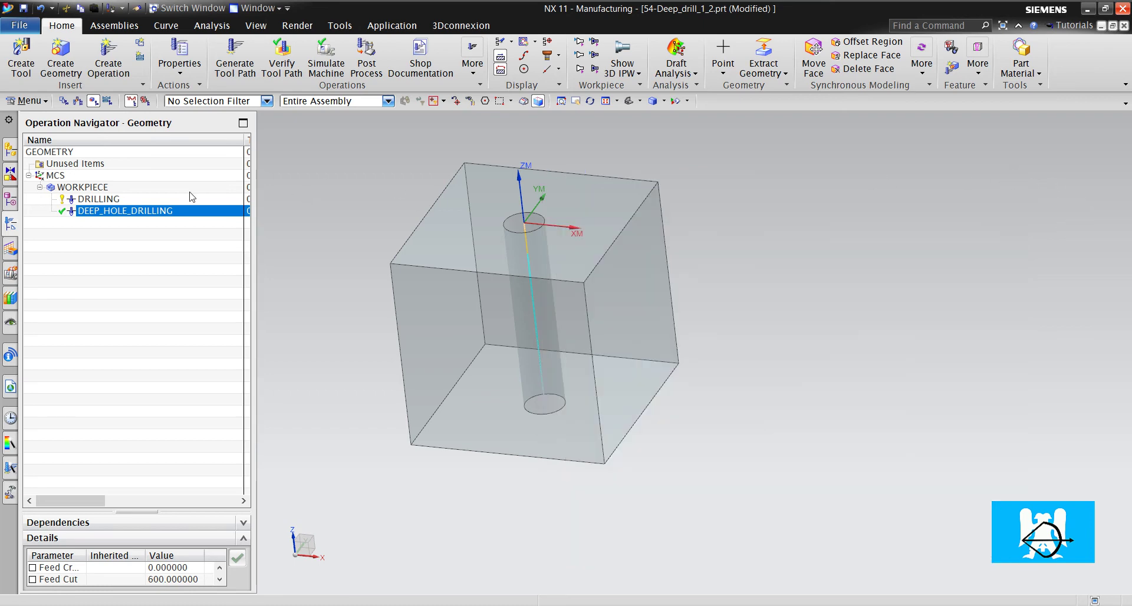
Set the cycle's first and last cut conditions to Distance 3
double_click(147, 210)
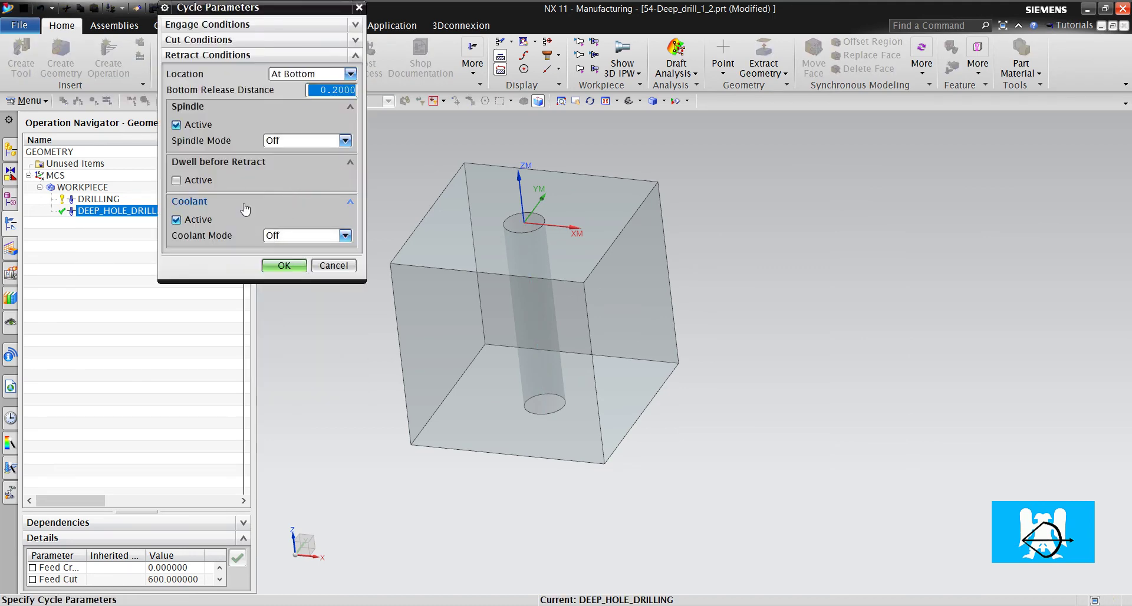
left_click(197, 55)
left_click(198, 39)
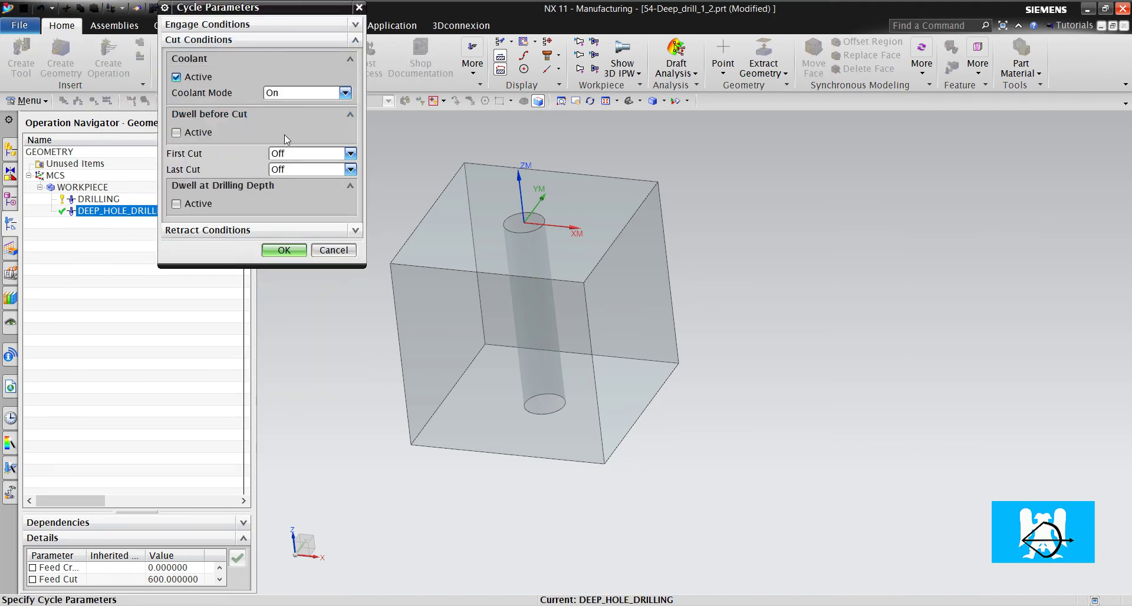
left_click(293, 155)
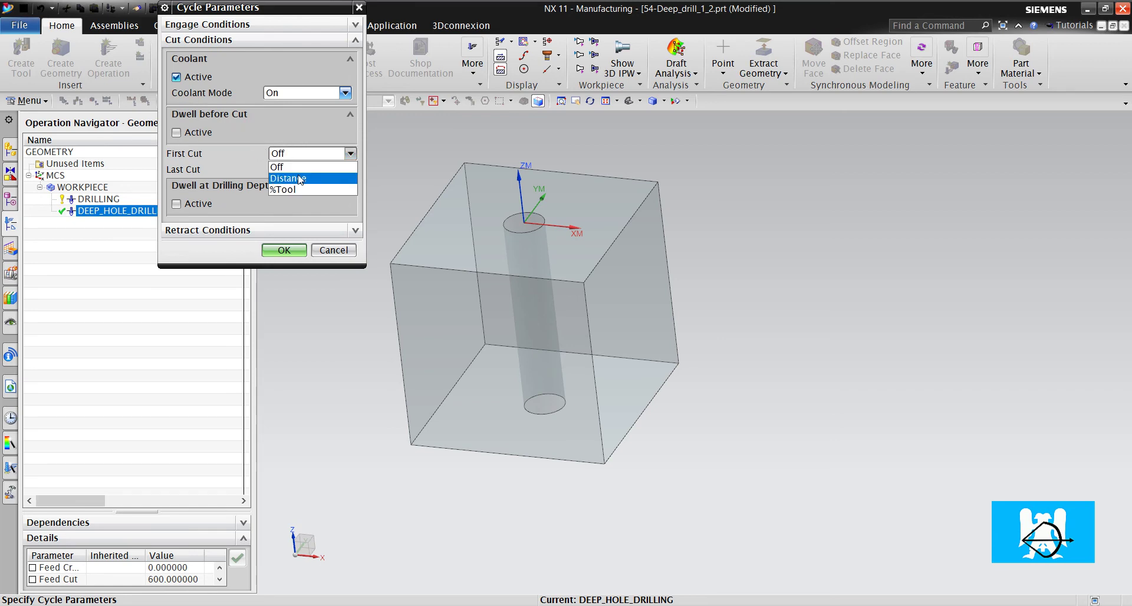
left_click(297, 171)
left_click(334, 170)
type("3")
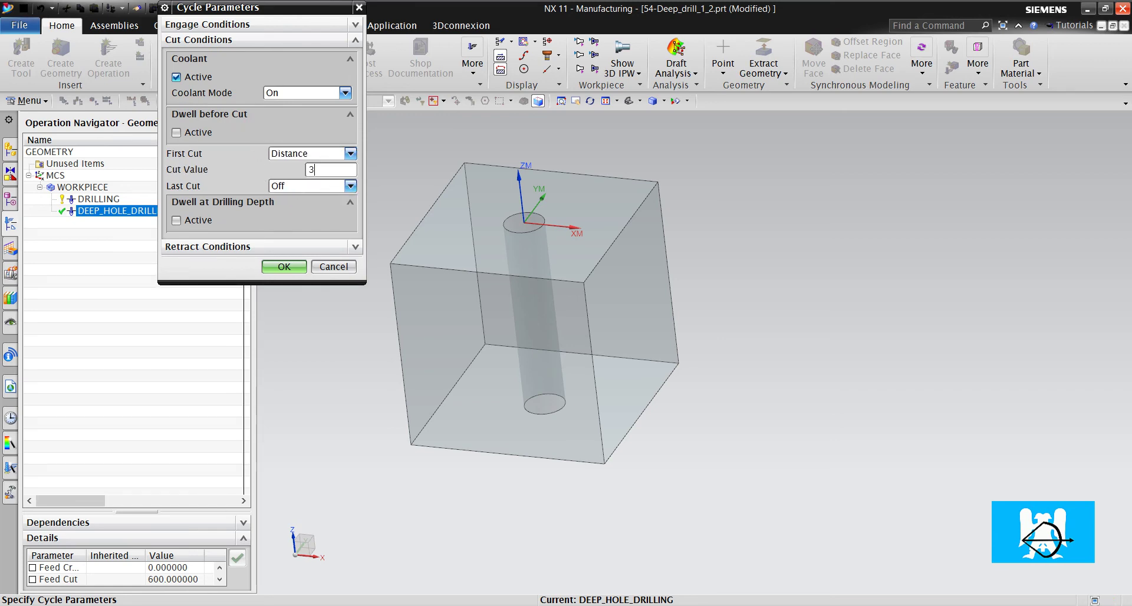
left_click(289, 187)
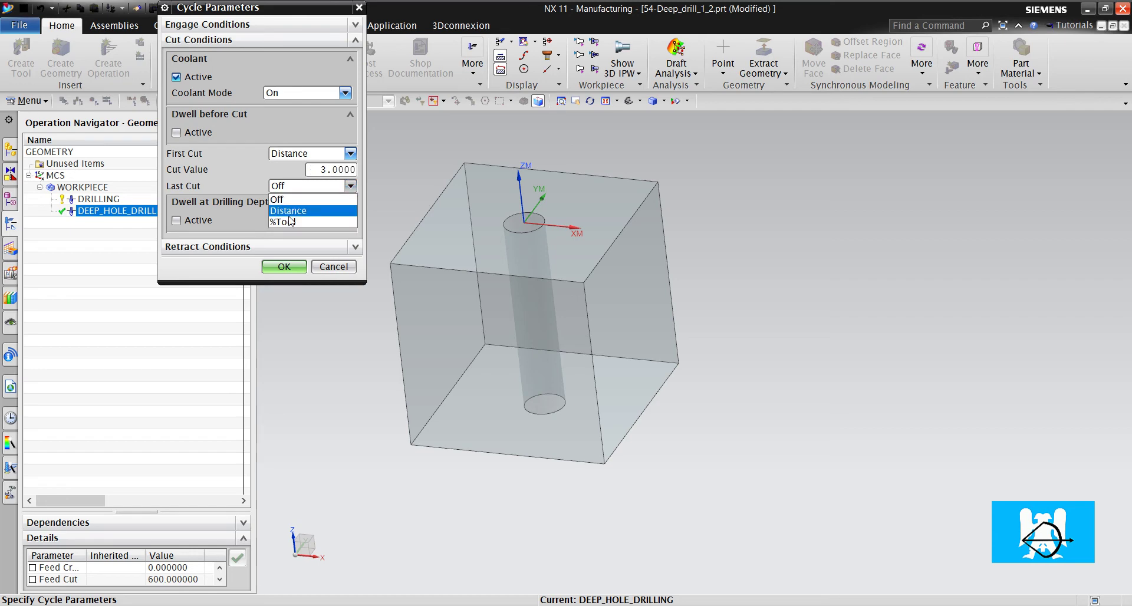
left_click(290, 209)
left_click(340, 202)
type("3")
left_click(265, 284)
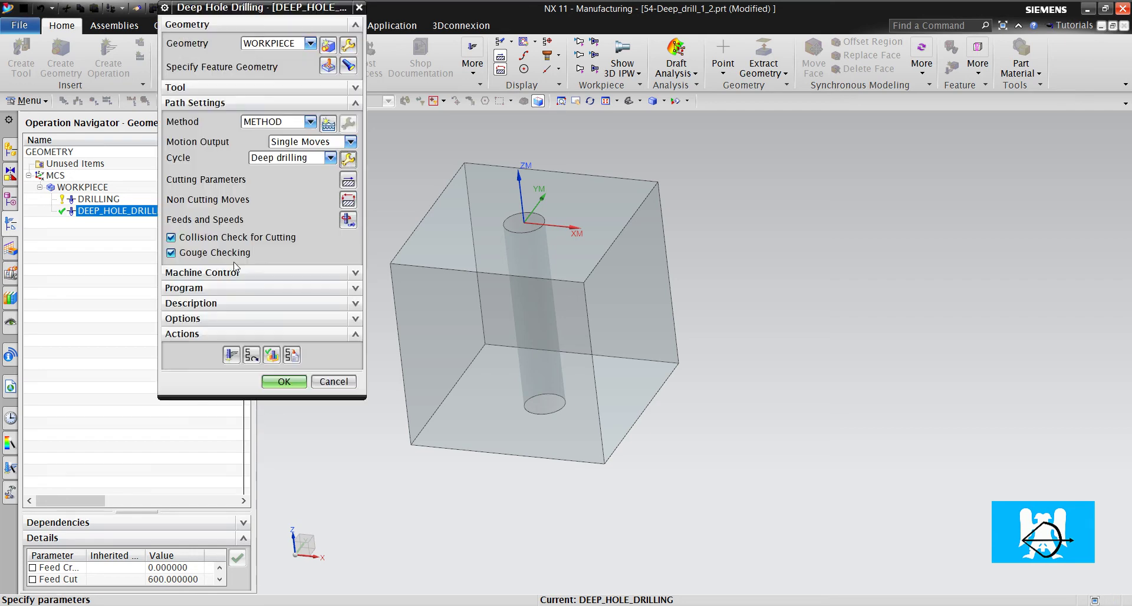
Set the First Cut feed to 222 mmpm and switch the Last Cut feed to mmpm
middle_click(337, 215)
left_click(195, 260)
left_click(183, 312)
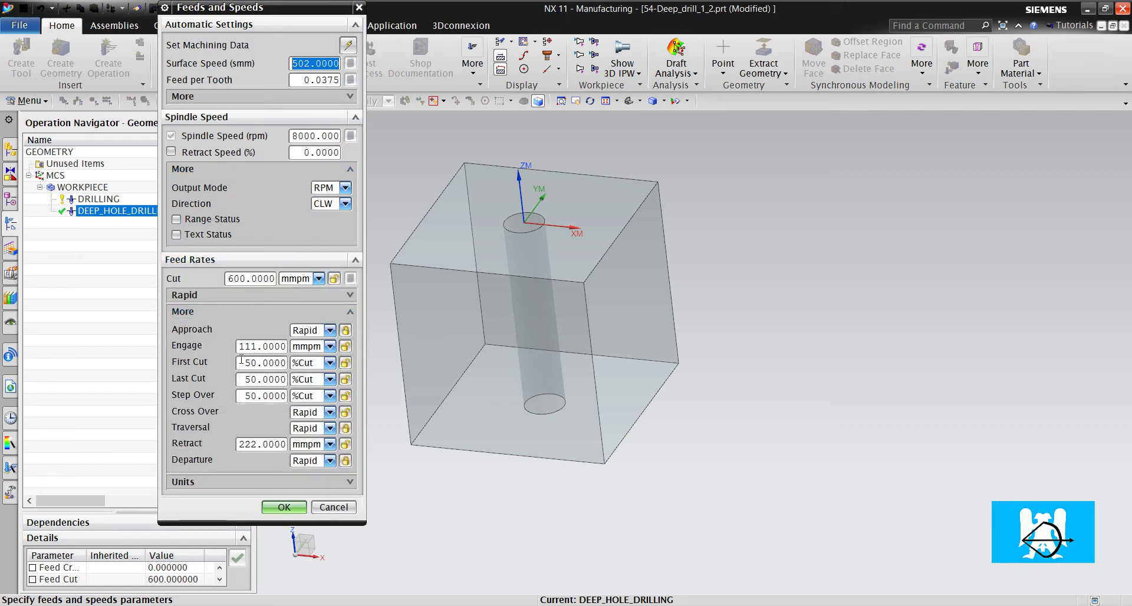
left_click(329, 362)
left_click(313, 383)
left_click(260, 362)
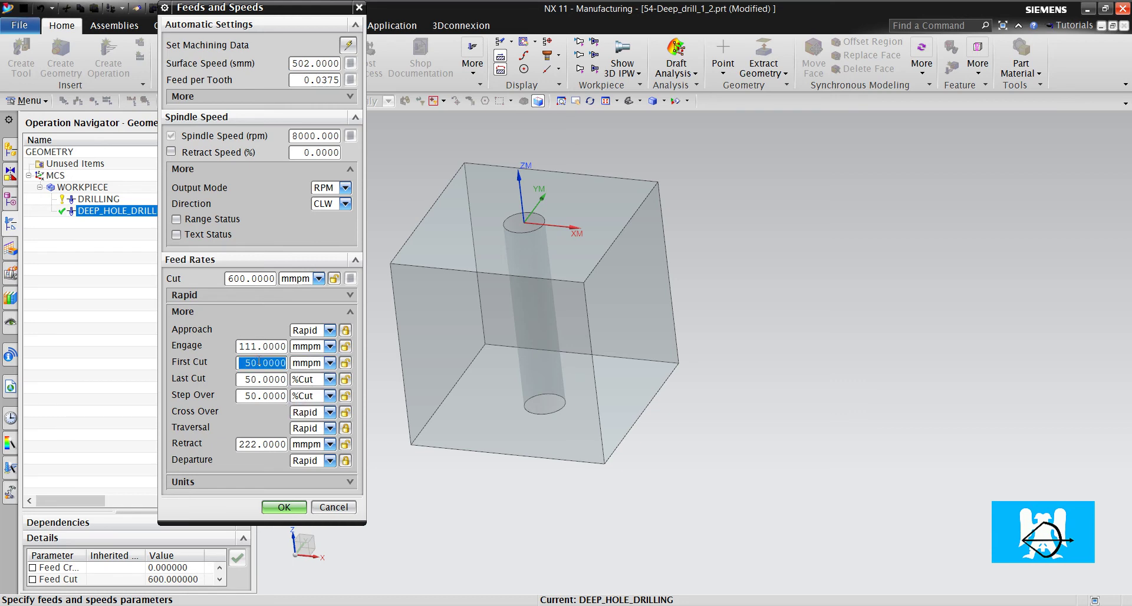
type("222")
left_click(295, 379)
left_click(309, 400)
left_click(271, 379)
Enter 333 mmpm for the Last Cut feed and regenerate the tool path
type("33")
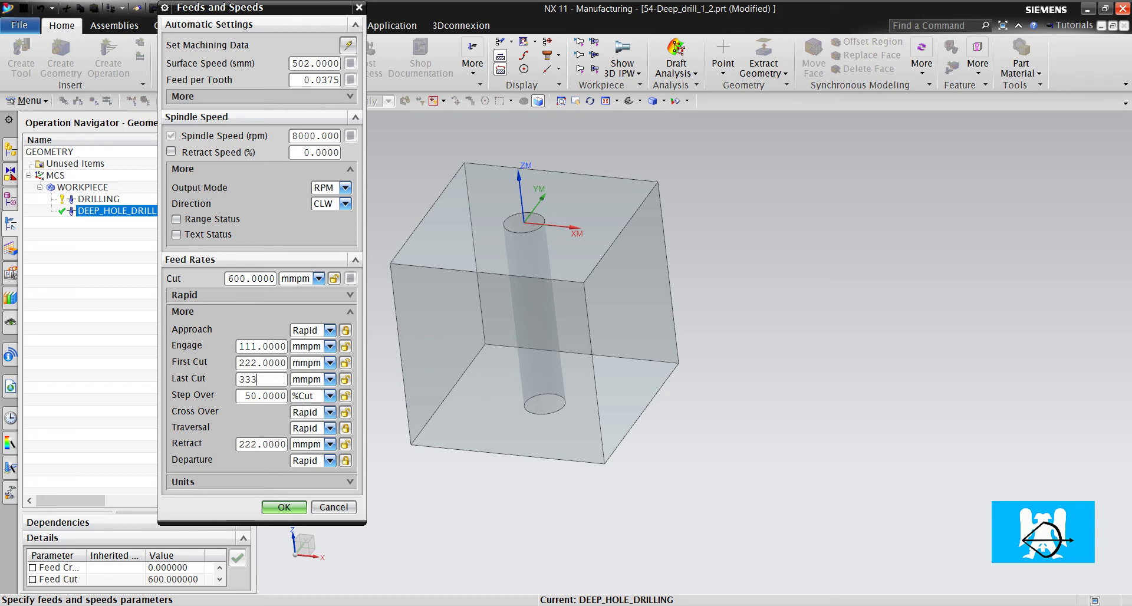
type("3")
left_click(280, 506)
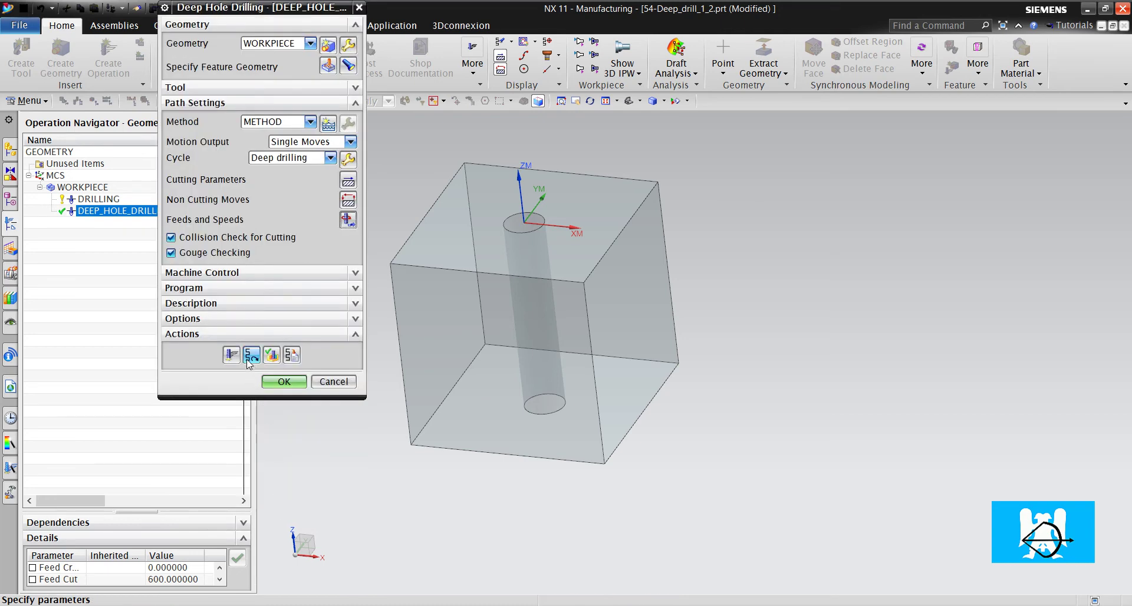
left_click(231, 354)
Step through the replay: engage at Z-17, first cut to Z-29.009, full-depth cut, retract
left_click(271, 354)
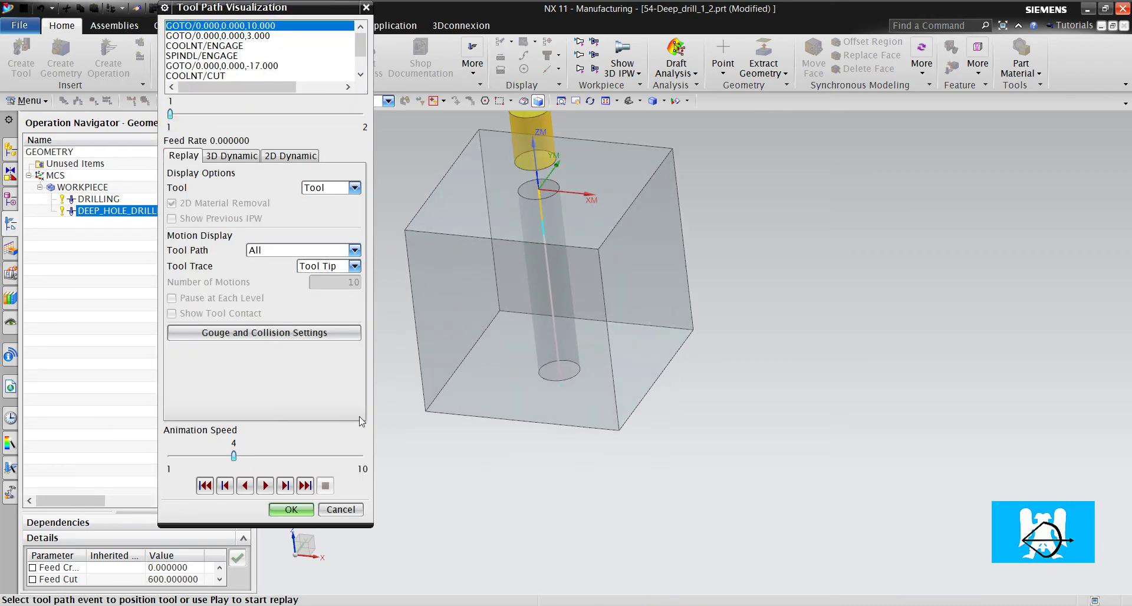
left_click(285, 485)
left_click(285, 485)
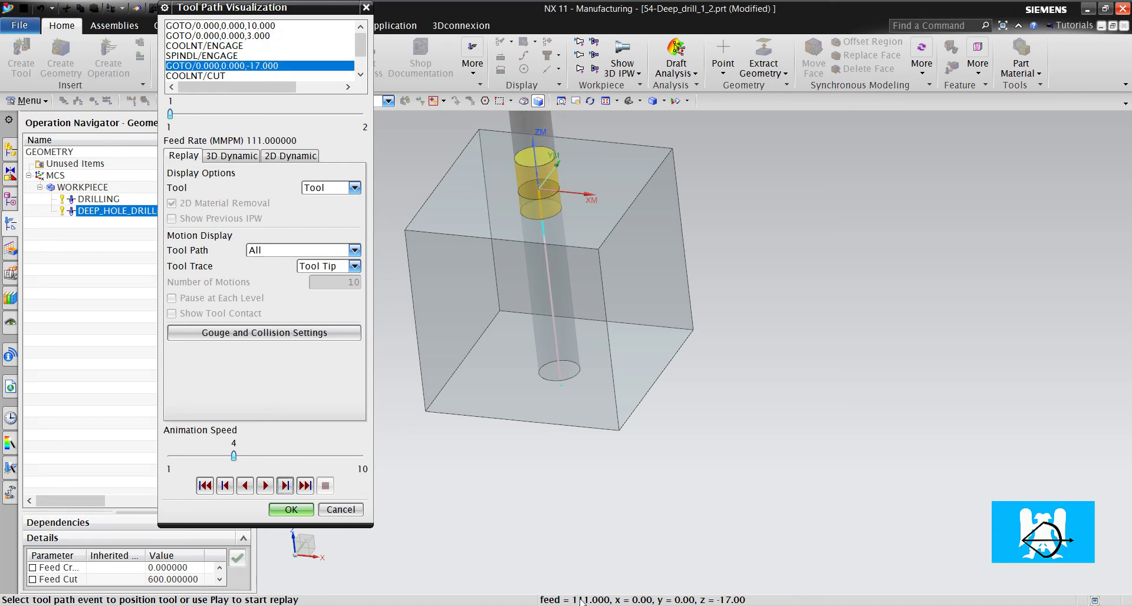
left_click(285, 486)
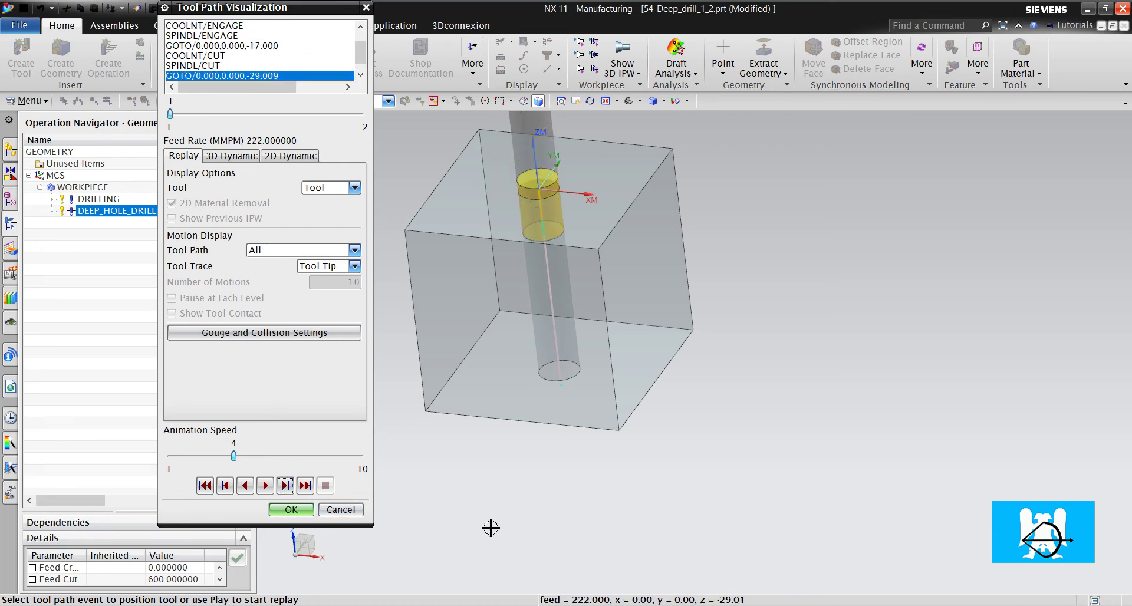
scroll(545, 268, "up", 4)
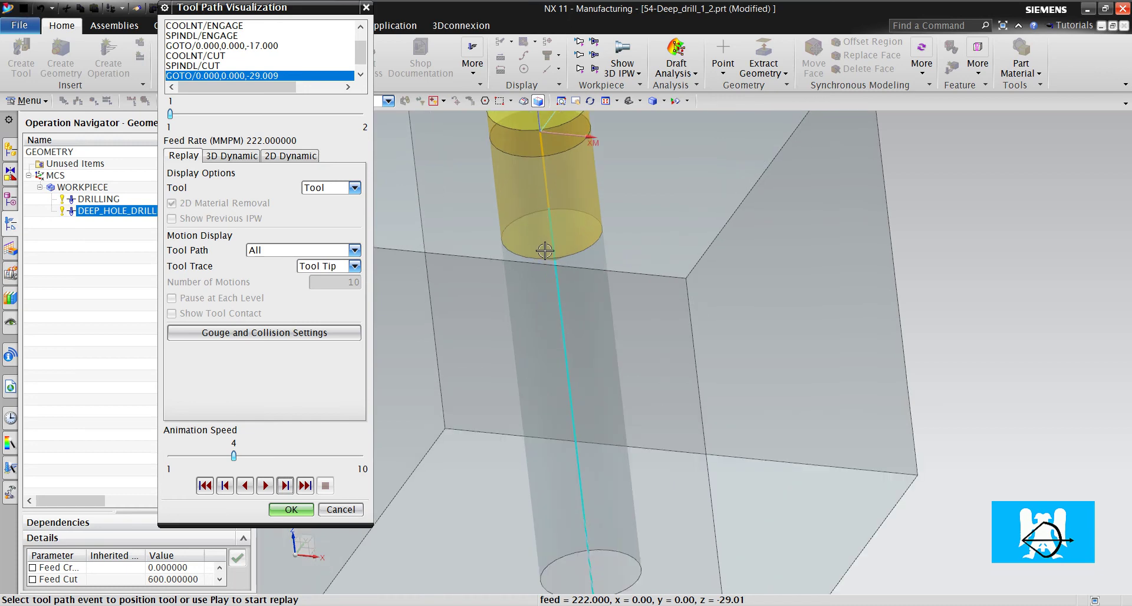
middle_click_drag(546, 253, 553, 242)
scroll(553, 242, "down", 5)
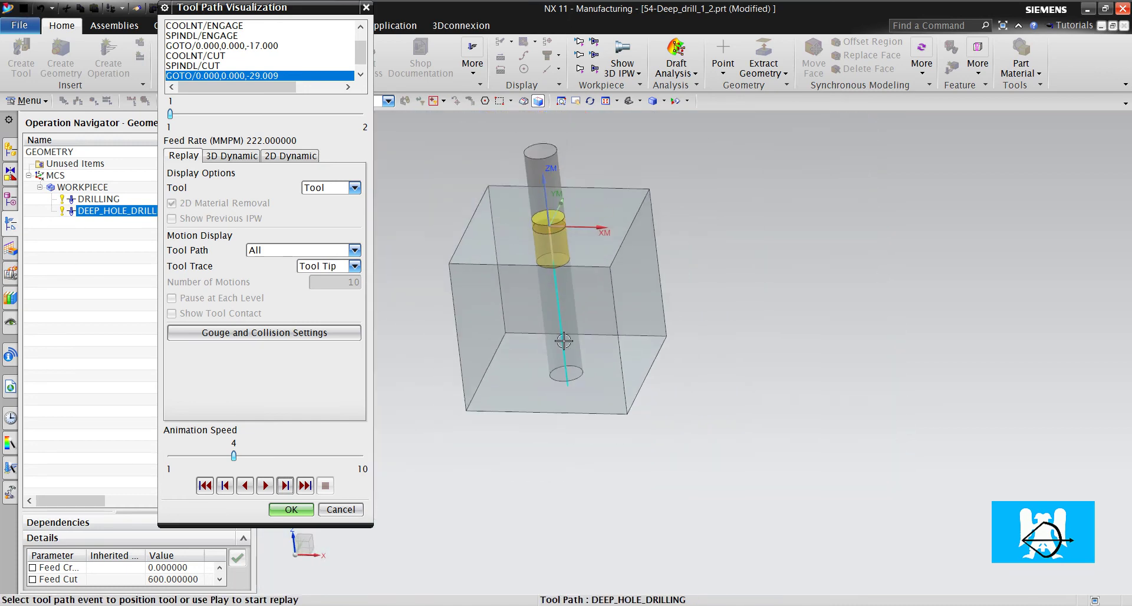
left_click(285, 485)
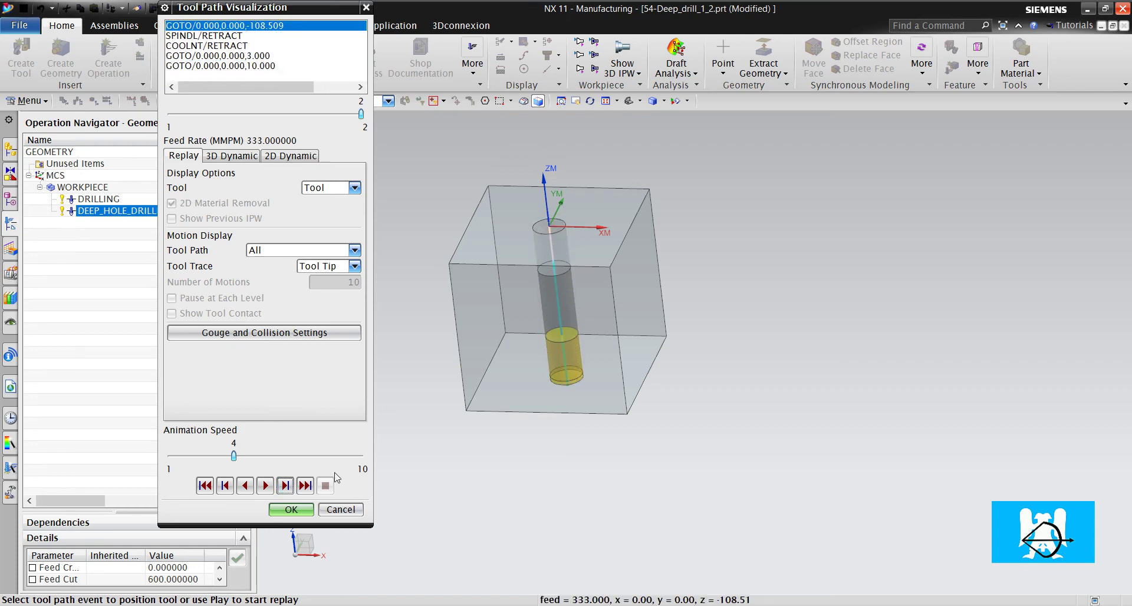
scroll(533, 428, "up", 5)
middle_click_drag(579, 338, 563, 333)
scroll(596, 472, "down", 5)
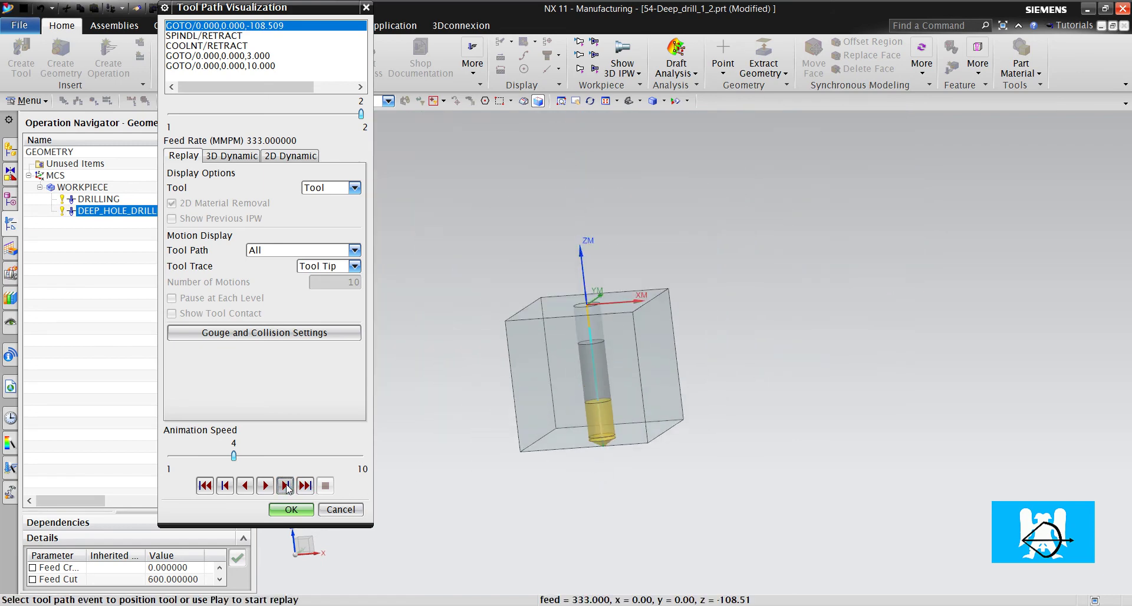
left_click(285, 485)
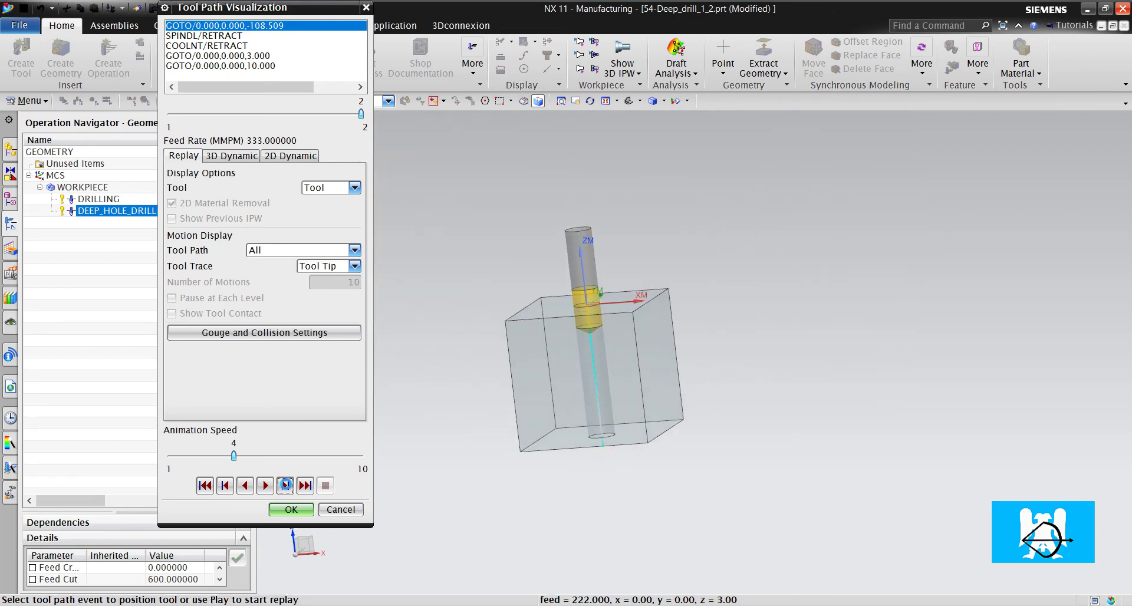
Finish the replay and re-post DEEP_HOLE_DRILLING, overwriting the output file
left_click(306, 509)
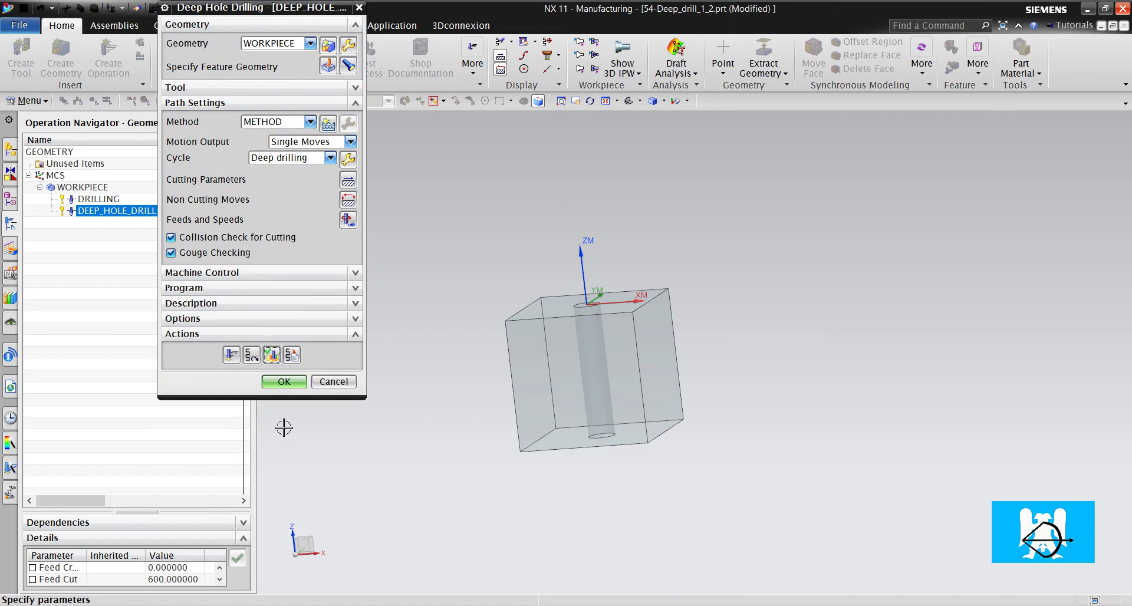
left_click(284, 381)
right_click(155, 211)
left_click(200, 339)
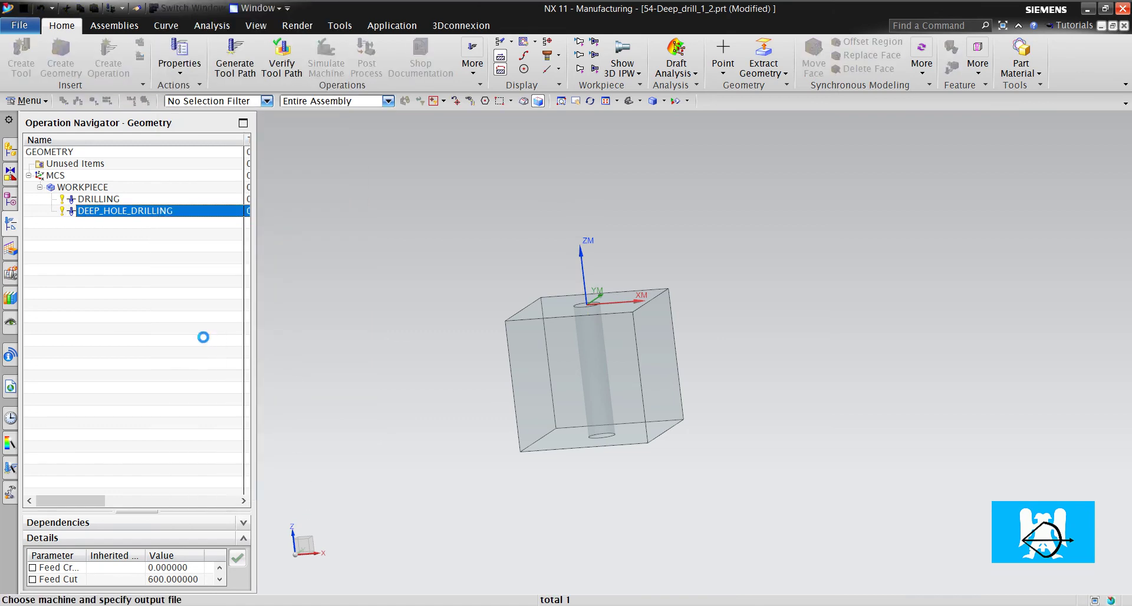
key("Return")
key("Return")
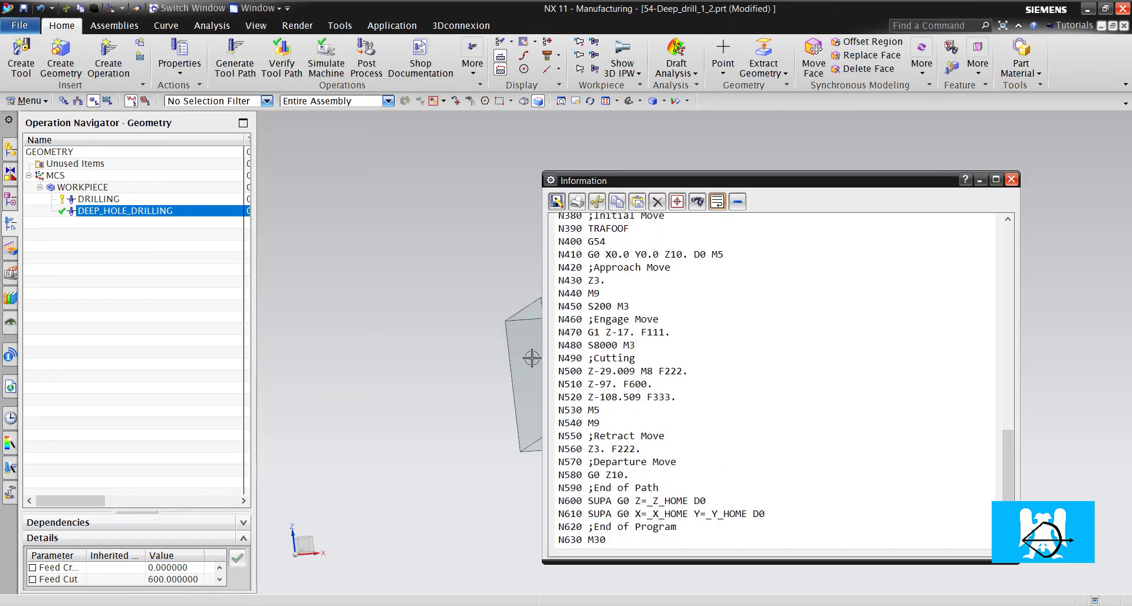
Check the new listing's N510 Z-97. F600 and N520 Z-108.509 F333 lines
scroll(613, 381, "up", 1)
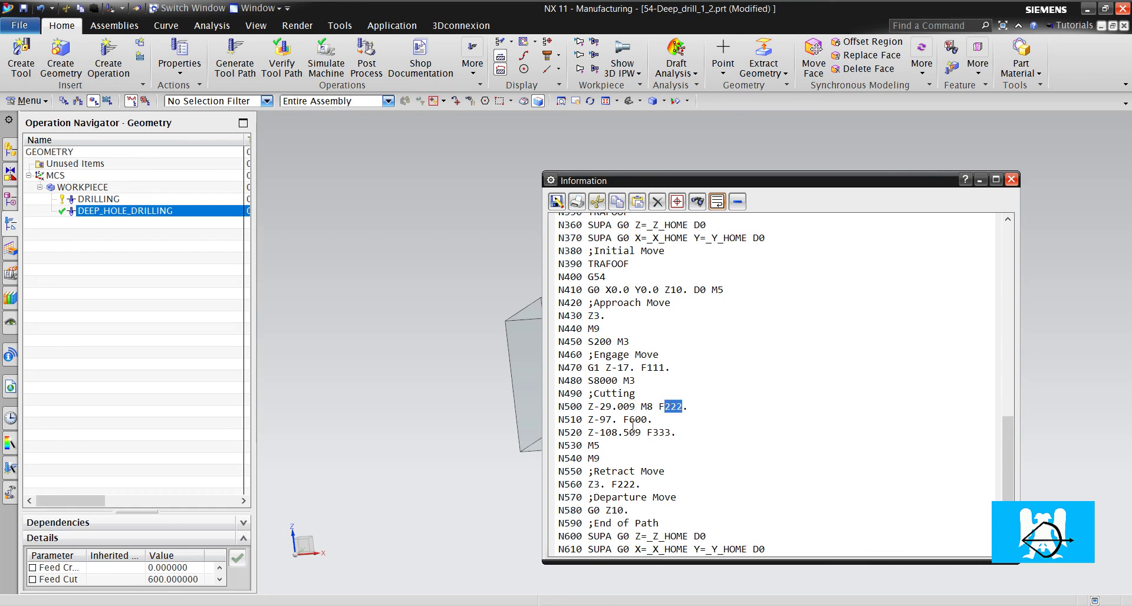
left_click_drag(649, 419, 598, 419)
left_click_drag(671, 432, 591, 435)
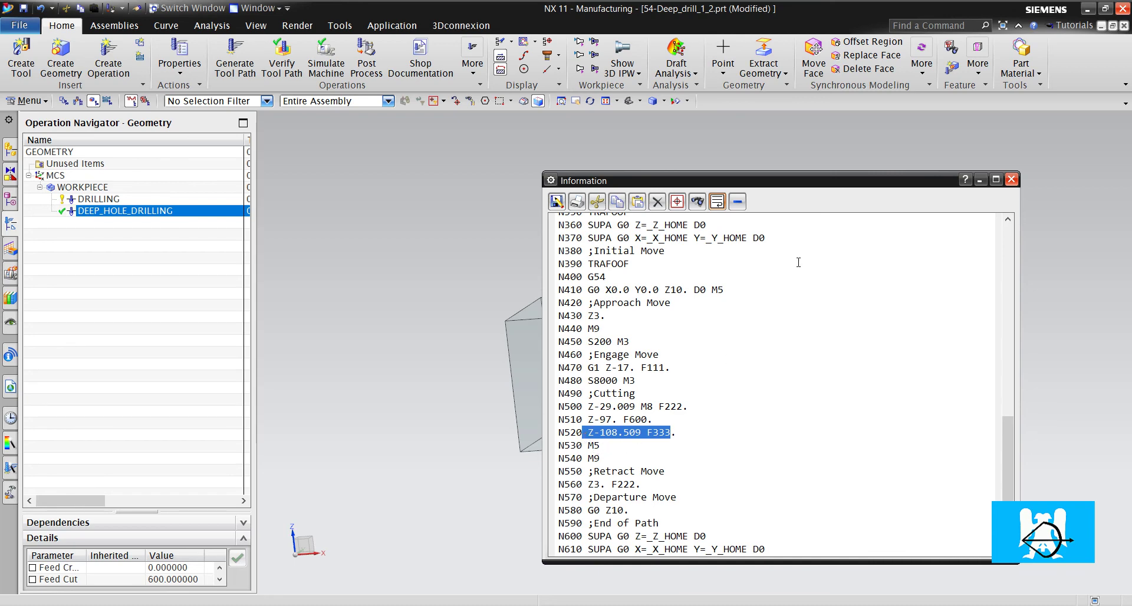
Close the NC listing and turn on the Simple Hole (8) feature in the Part Navigator
left_click(1011, 179)
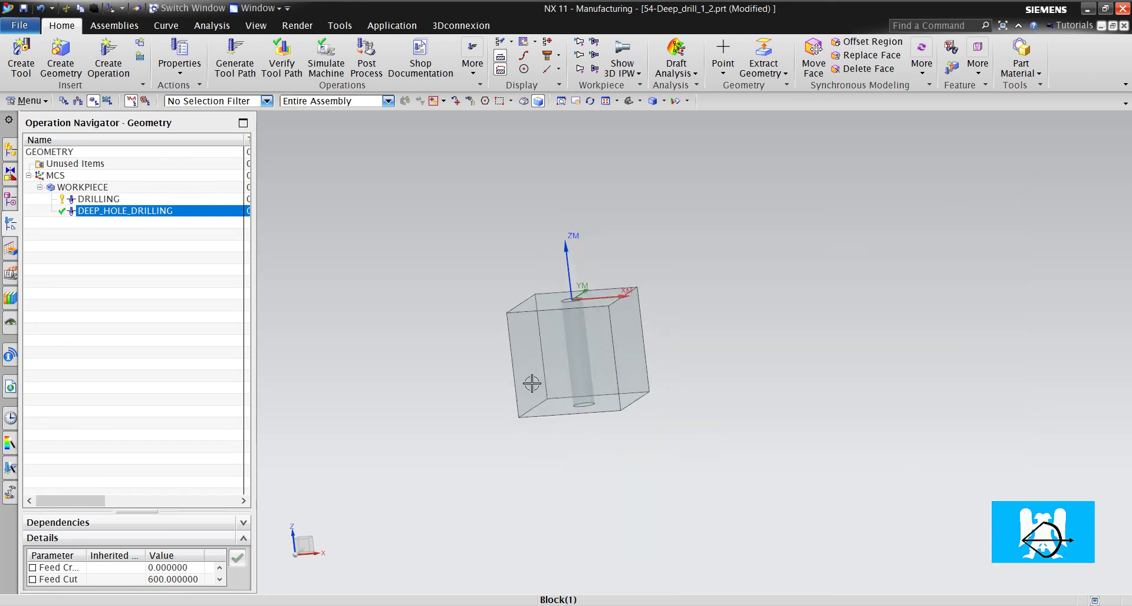
left_click(10, 199)
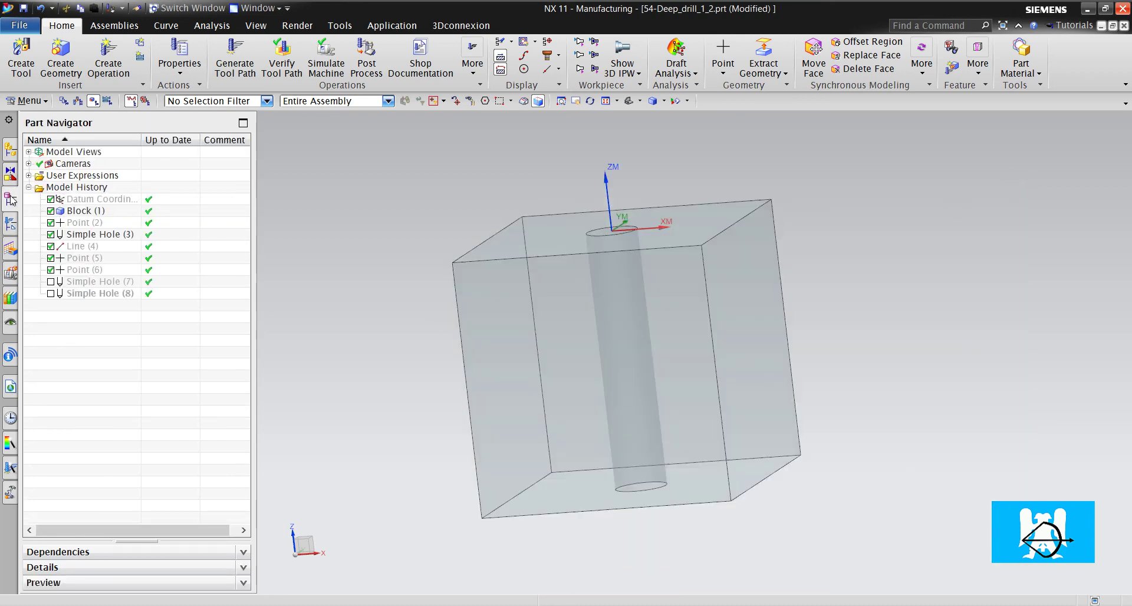
left_click(50, 293)
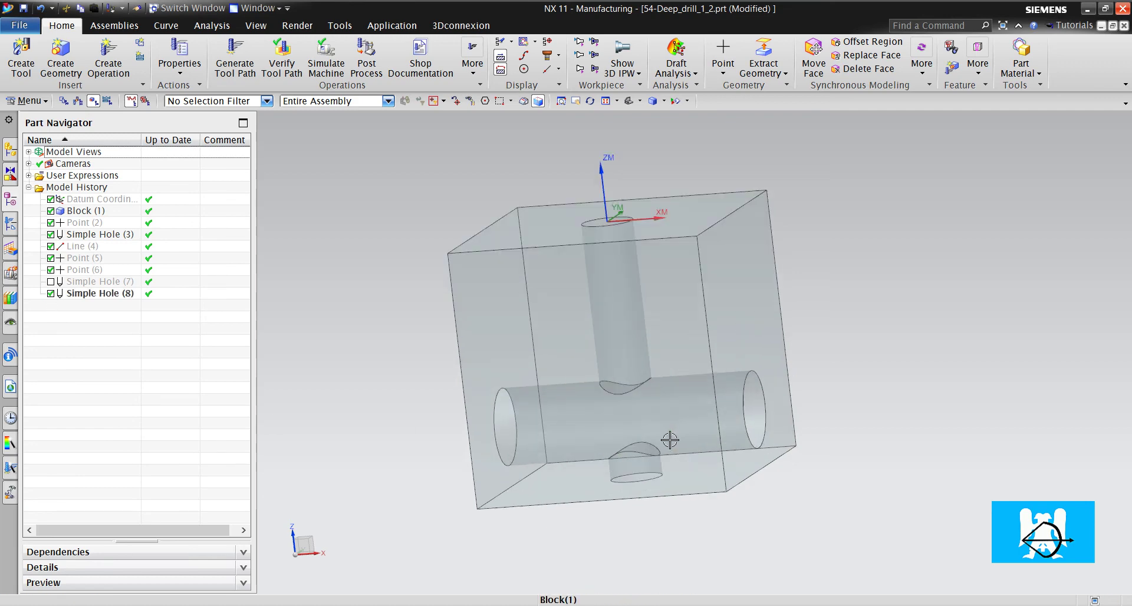
Inspect the cross bore intersecting the deep hole, then return to the Operation Navigator
scroll(646, 403, "up", 5)
middle_click_drag(646, 403, 606, 444)
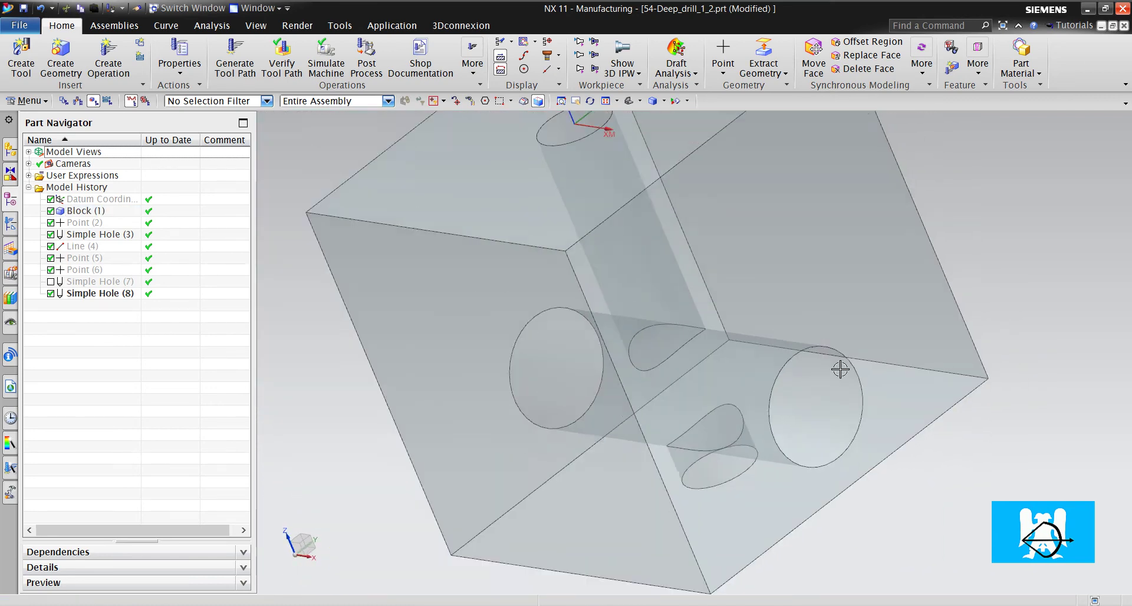
scroll(840, 368, "down", 3)
scroll(756, 384, "up", 6)
mouse_move(672, 363)
middle_mouse_down()
mouse_move(665, 383)
mouse_move(654, 358)
mouse_move(683, 381)
middle_mouse_up()
left_click(10, 223)
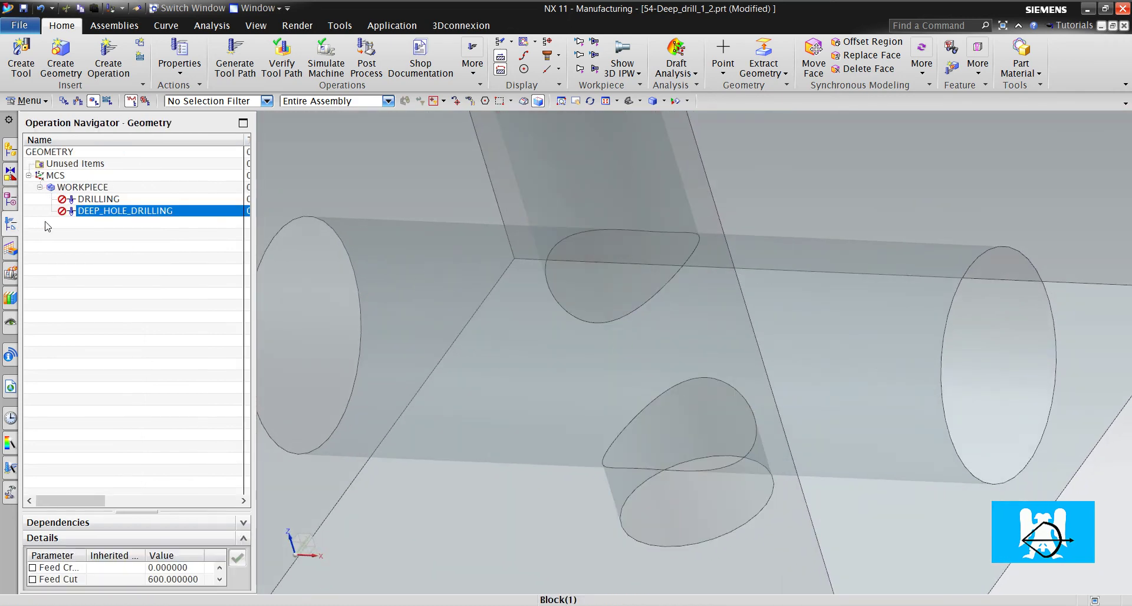
Regenerate the DRILLING and DEEP_HOLE_DRILLING tool paths
right_click(98, 201)
left_click(164, 284)
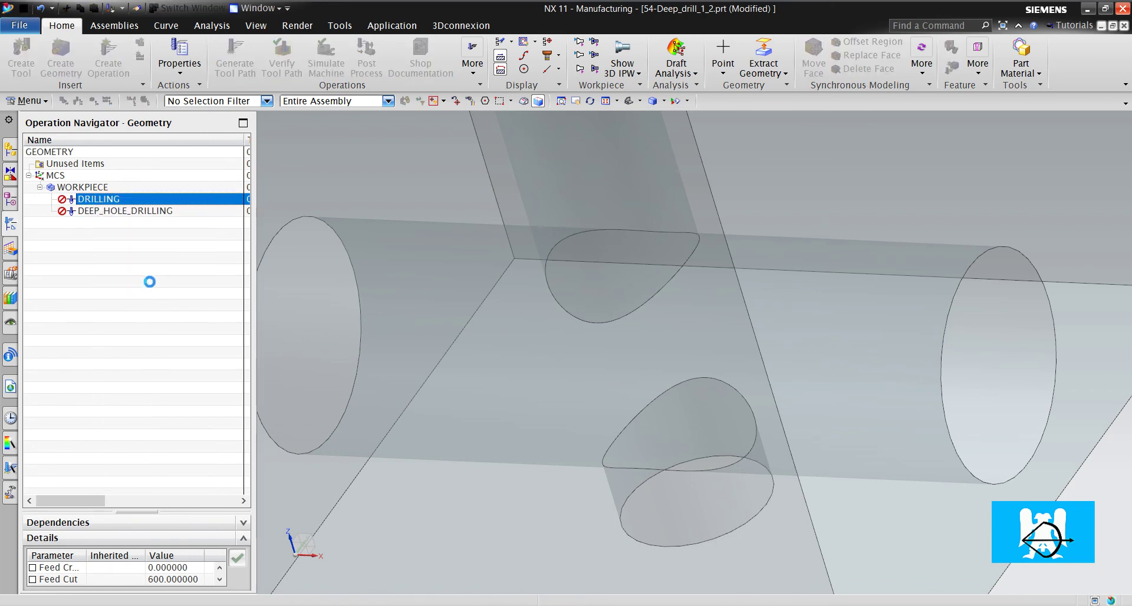
right_click(147, 212)
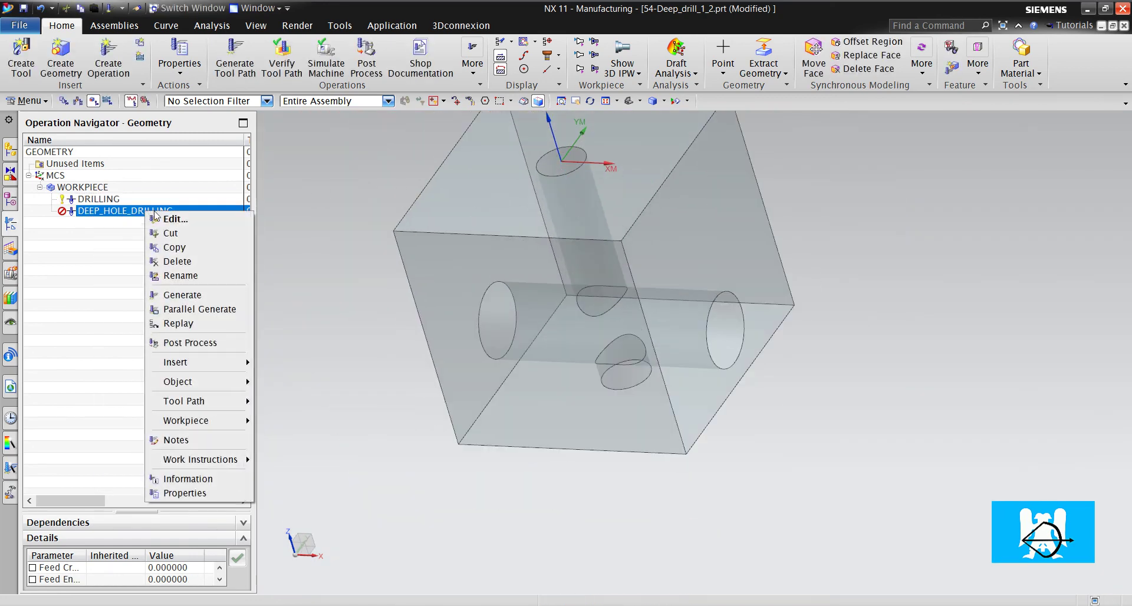
left_click(179, 295)
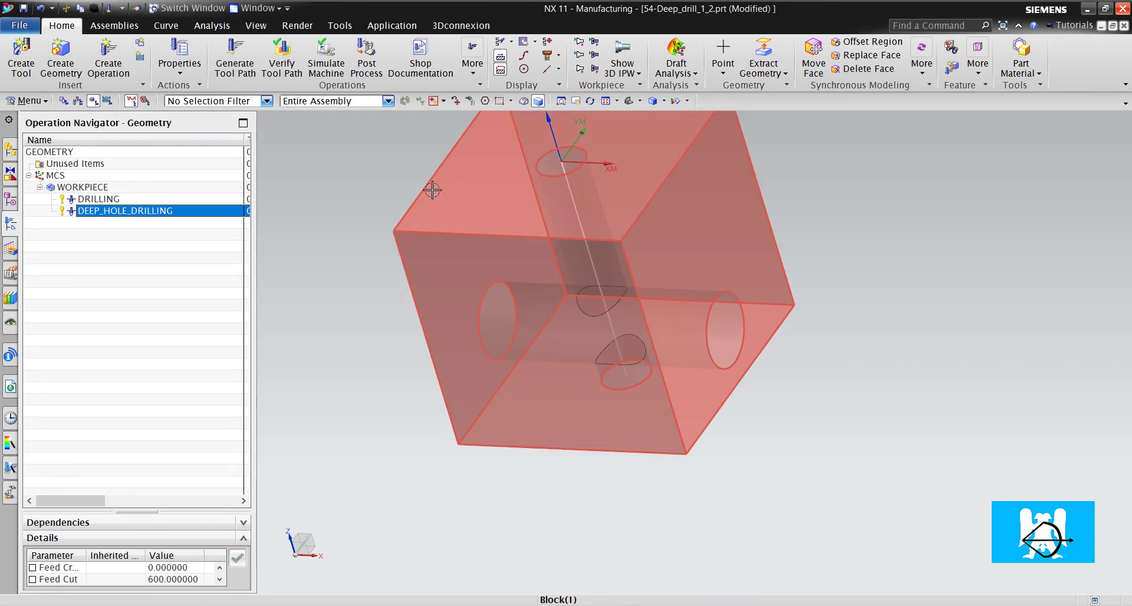
Replay the DEEP_HOLE_DRILLING path move by move down to z -29.009 and the retract
left_click(282, 54)
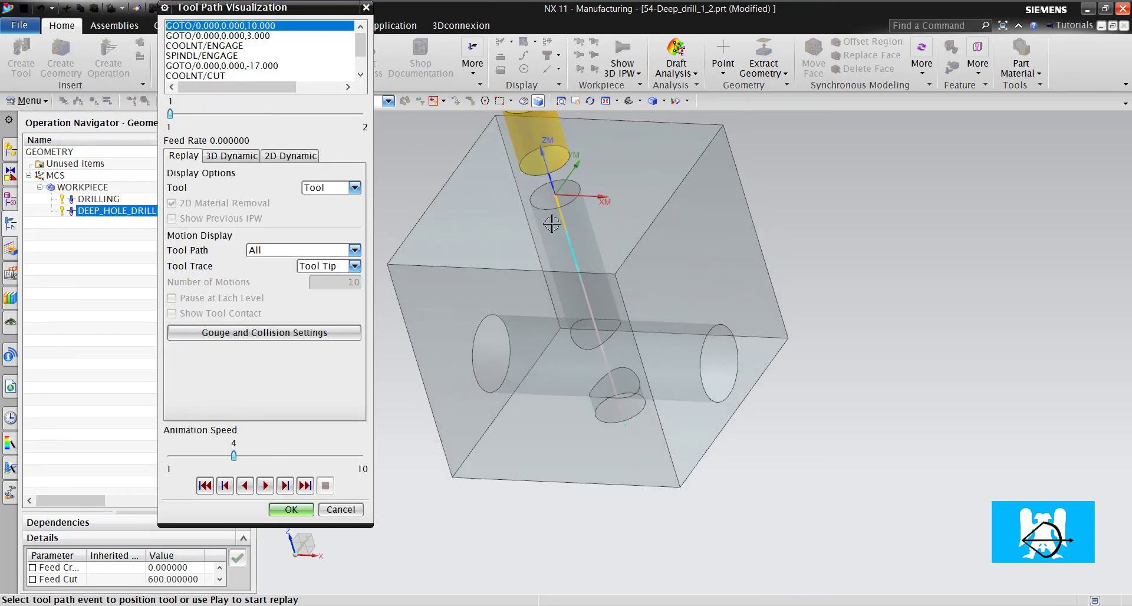
middle_click_drag(545, 273, 564, 252)
left_click(285, 485)
left_click(285, 485)
left_click(285, 485)
left_click(284, 485)
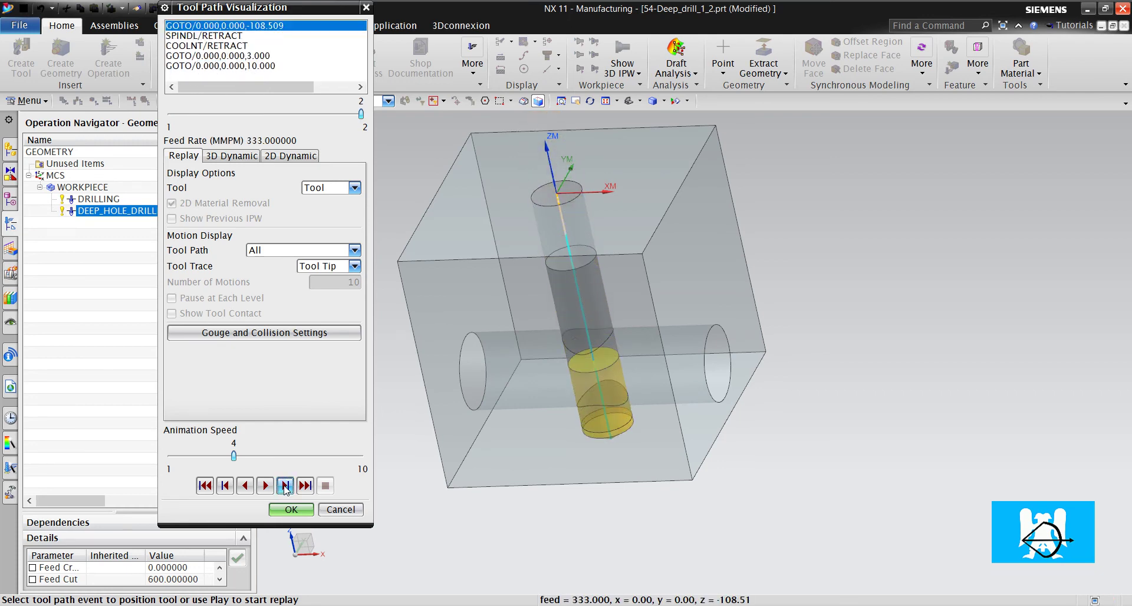
left_click(285, 486)
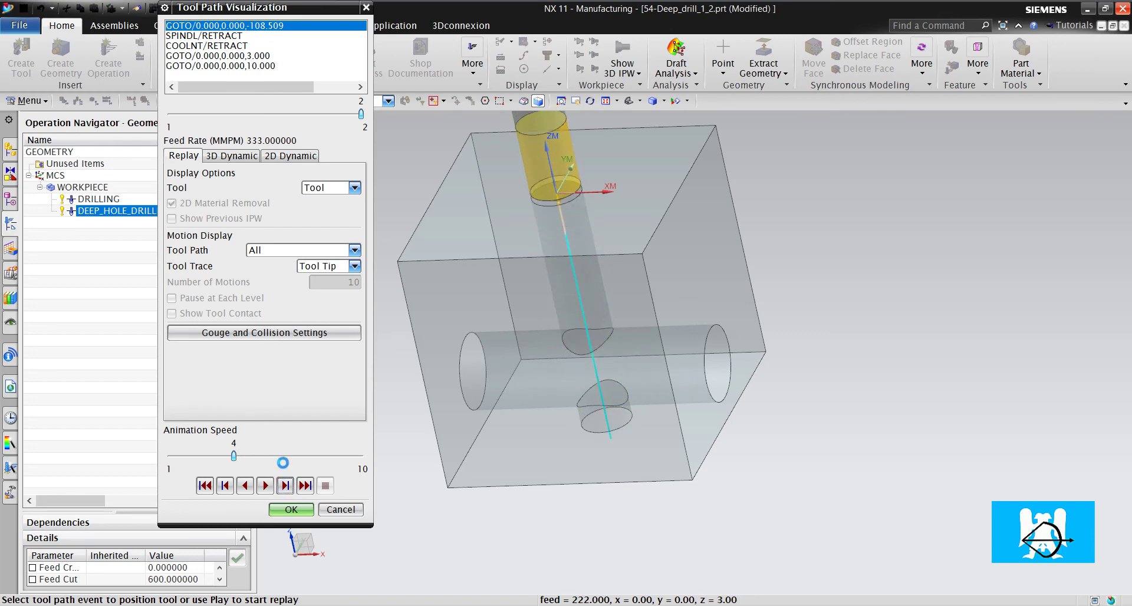
left_click(292, 510)
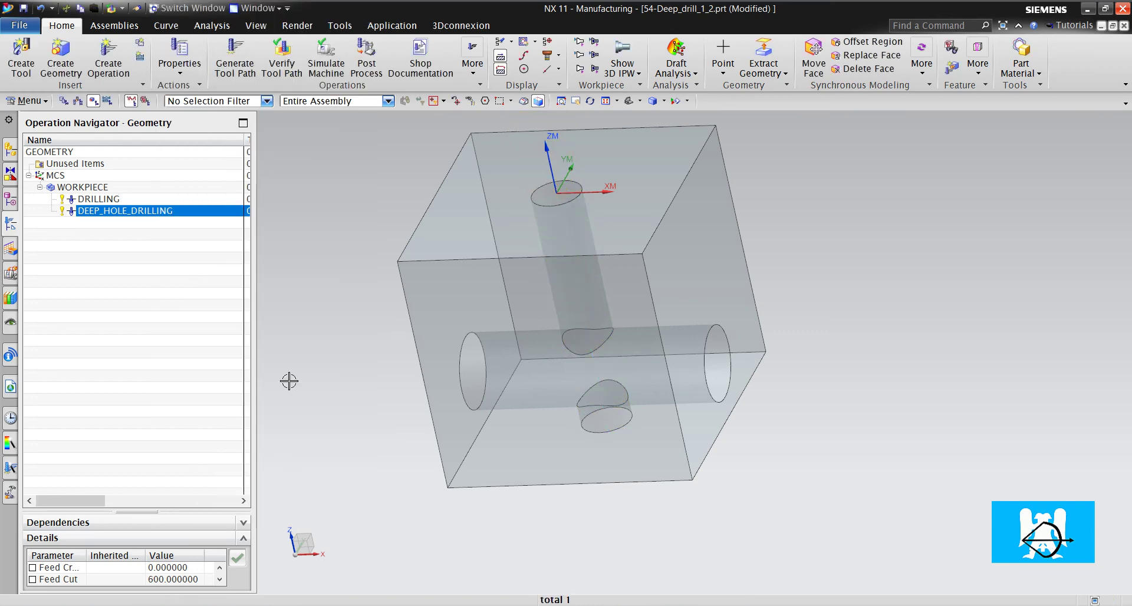
Set the DEEP_HOLE_DRILLING feature geometry Intersection Strategy to Part and IPW
double_click(171, 212)
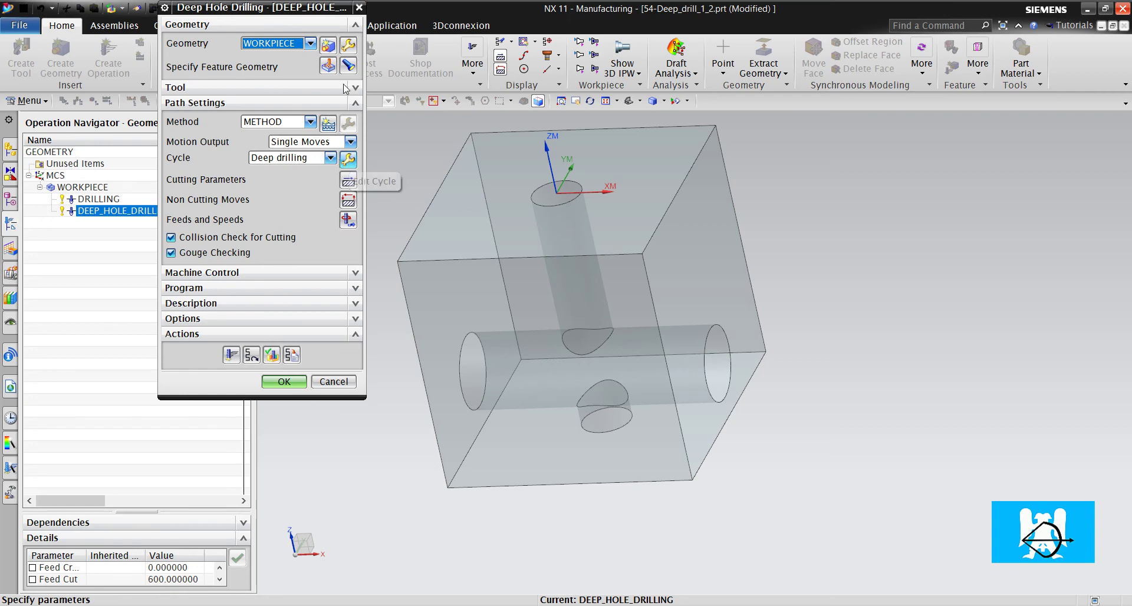
left_click(329, 66)
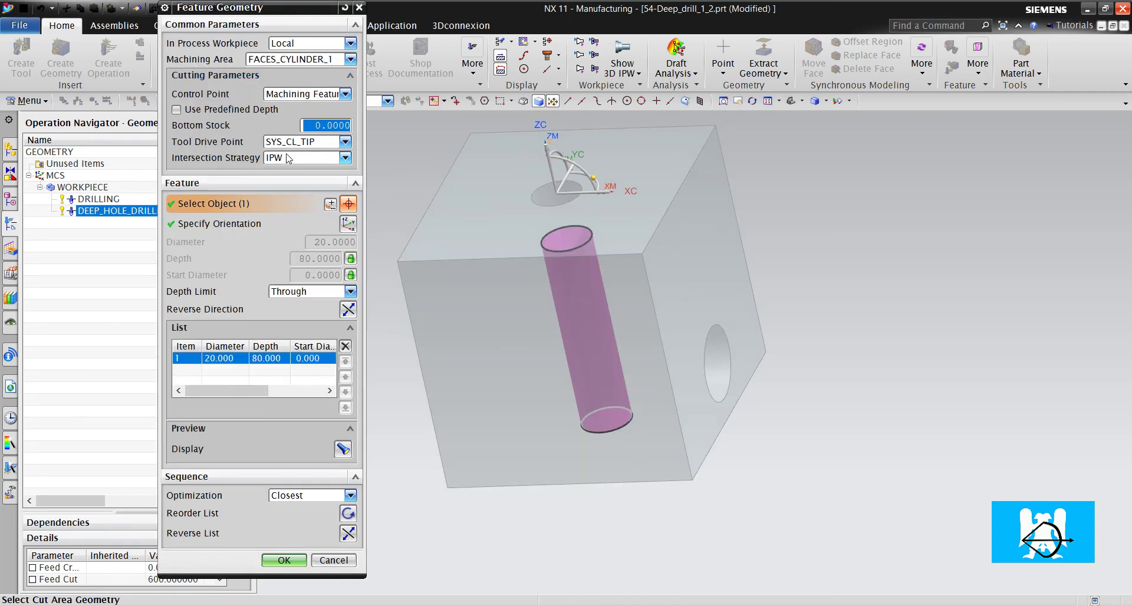
left_click(289, 159)
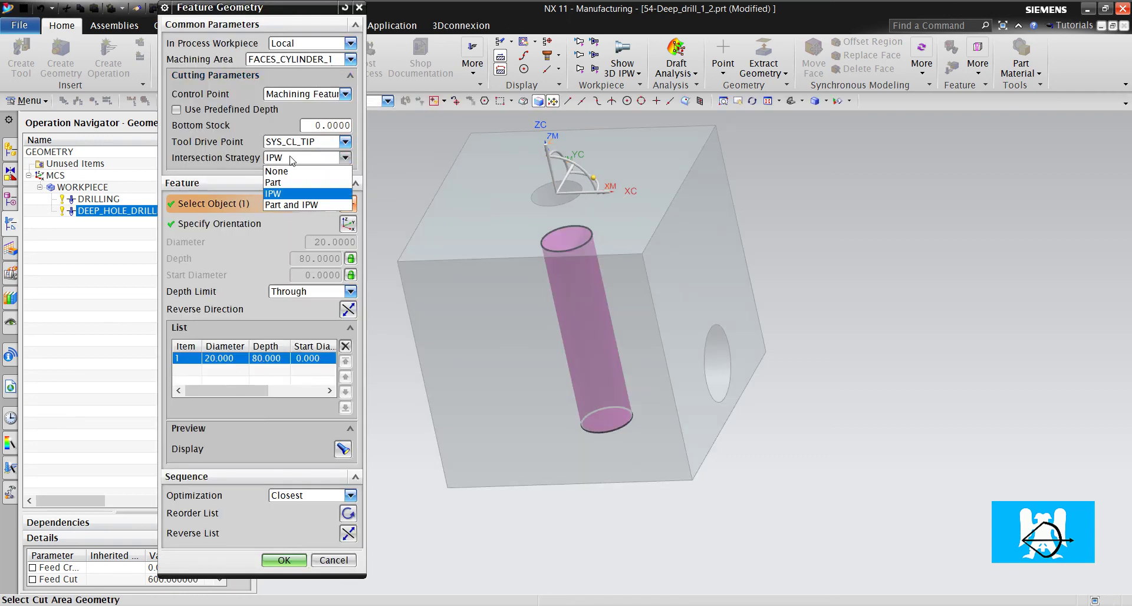
left_click(311, 206)
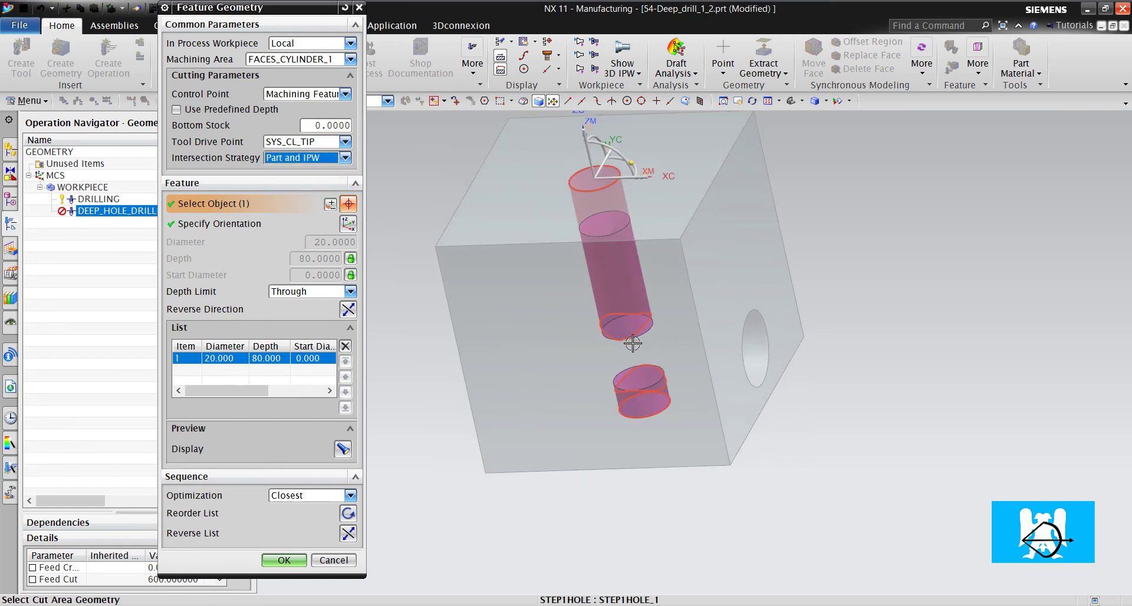
mouse_move(633, 344)
middle_mouse_down()
mouse_move(654, 342)
mouse_move(644, 356)
middle_mouse_up()
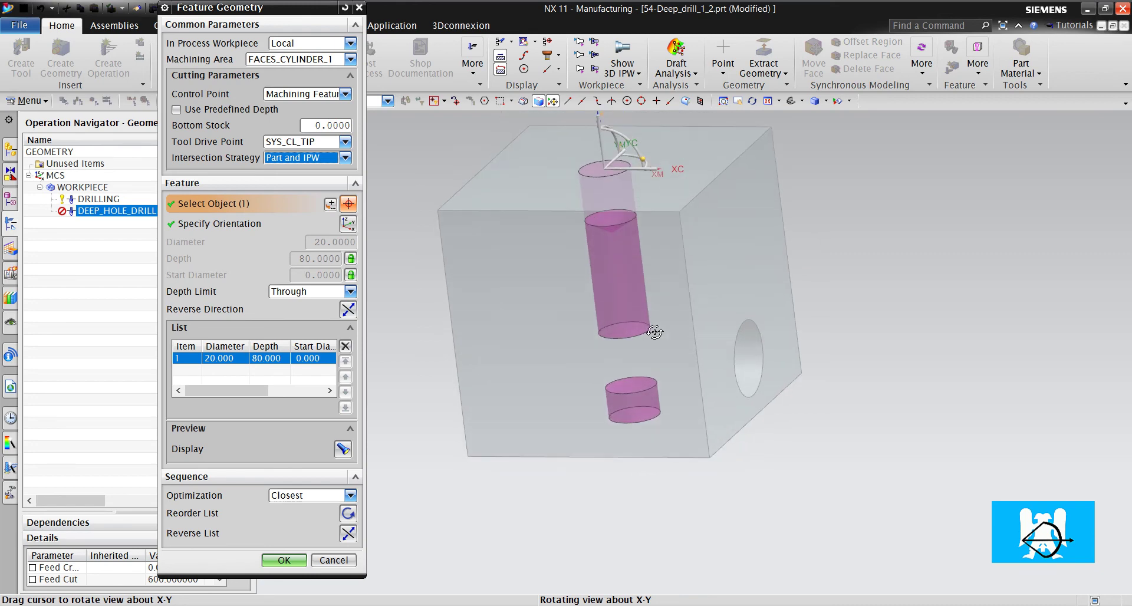
left_click(284, 560)
Regenerate the deep-hole path and step its replay through z -17, -29.009, -62.642, -97.011 to retract
left_click(232, 354)
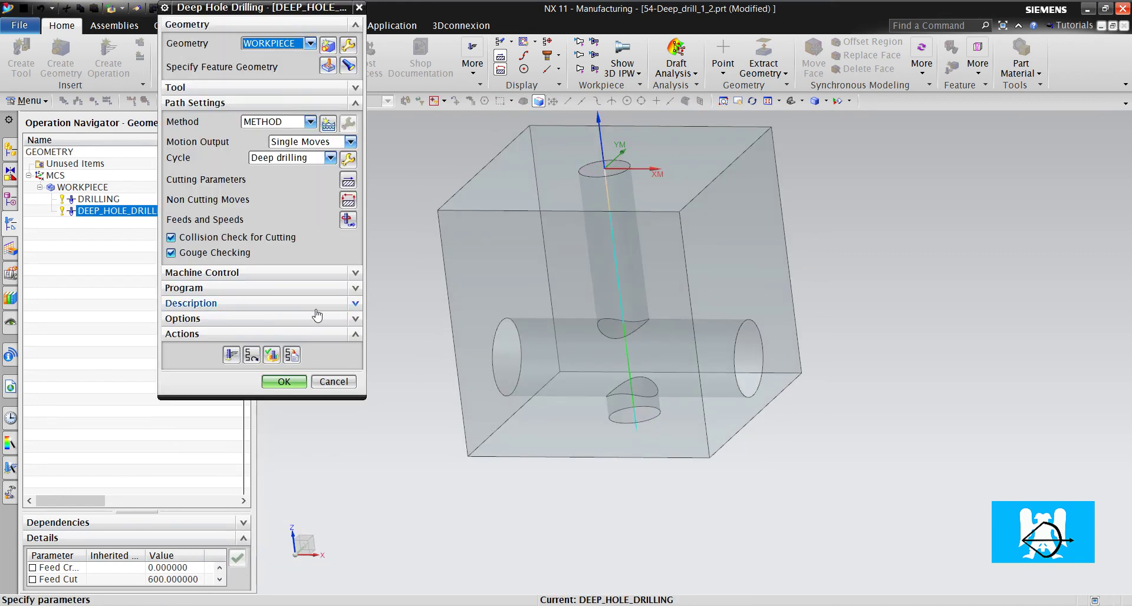
left_click(272, 354)
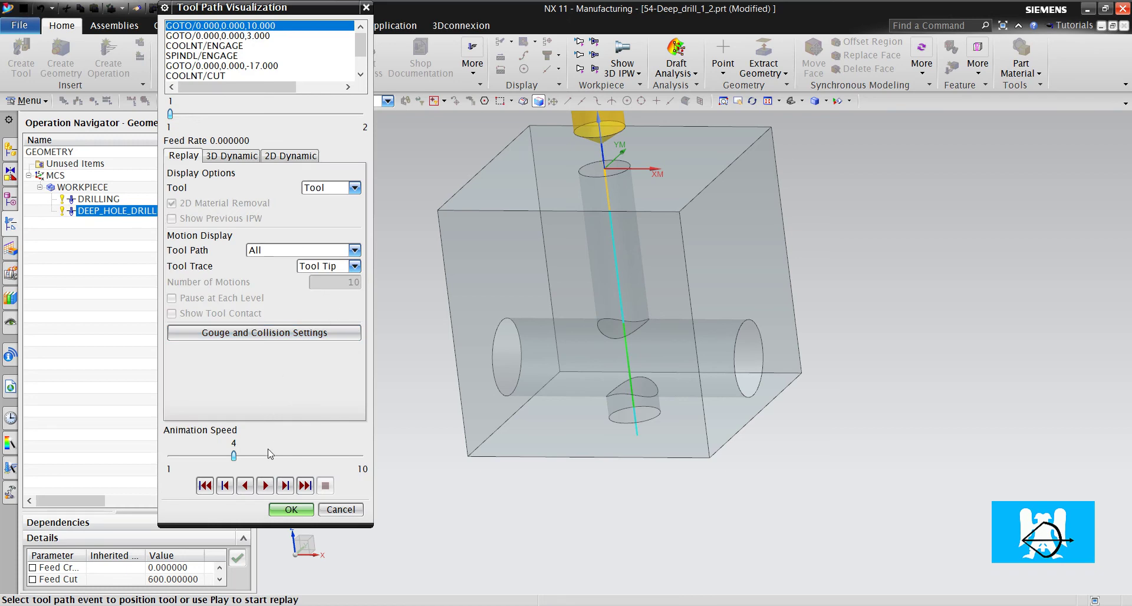
left_click(285, 486)
left_click(285, 485)
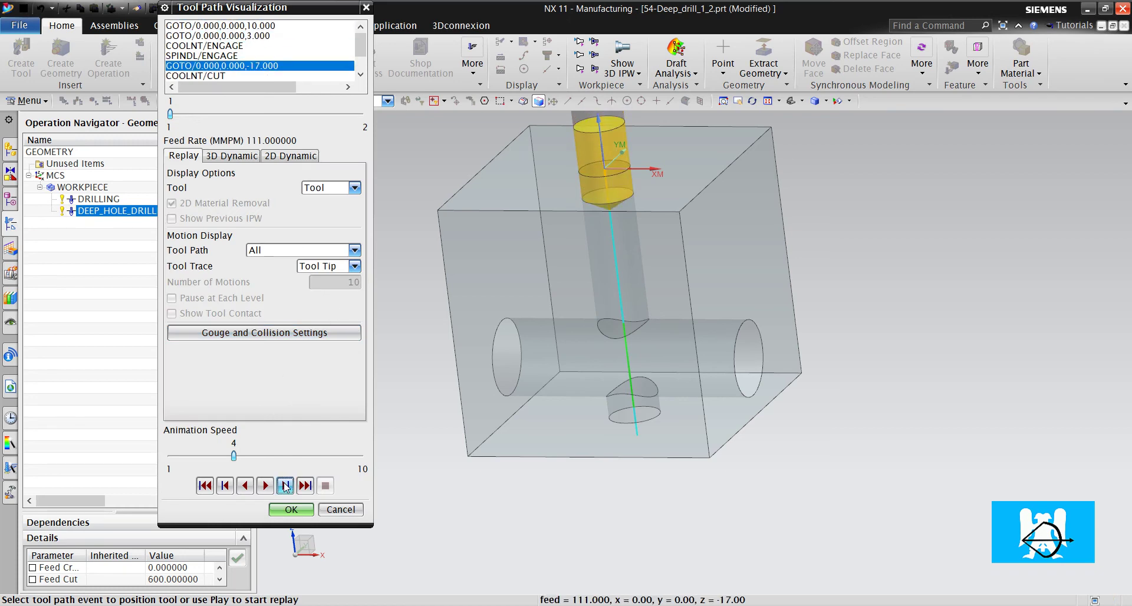
left_click(286, 486)
left_click(286, 486)
left_click(285, 486)
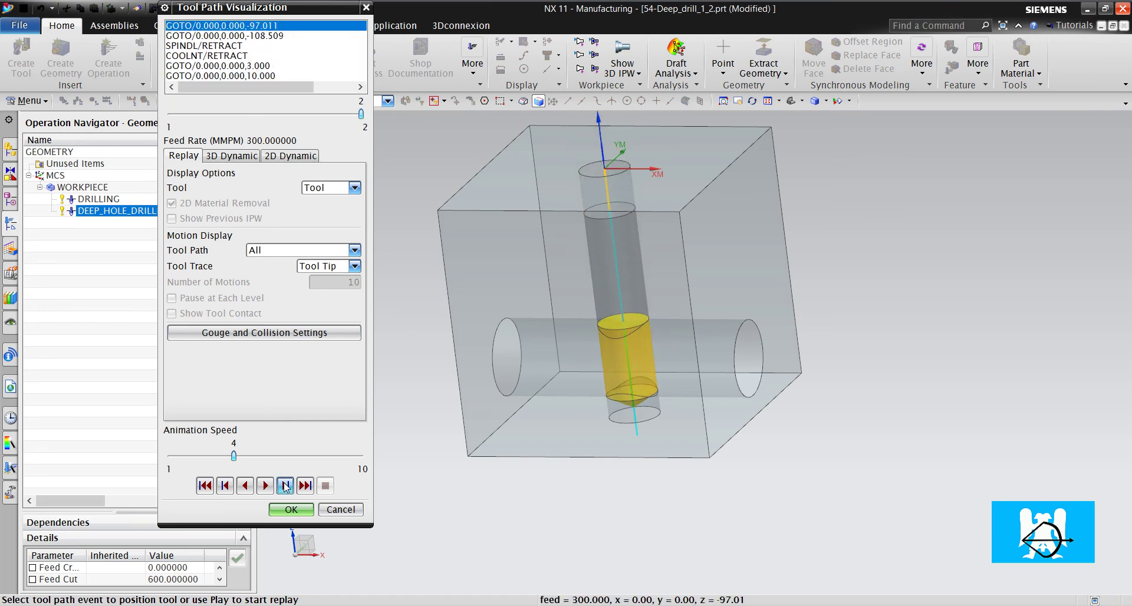
left_click(286, 485)
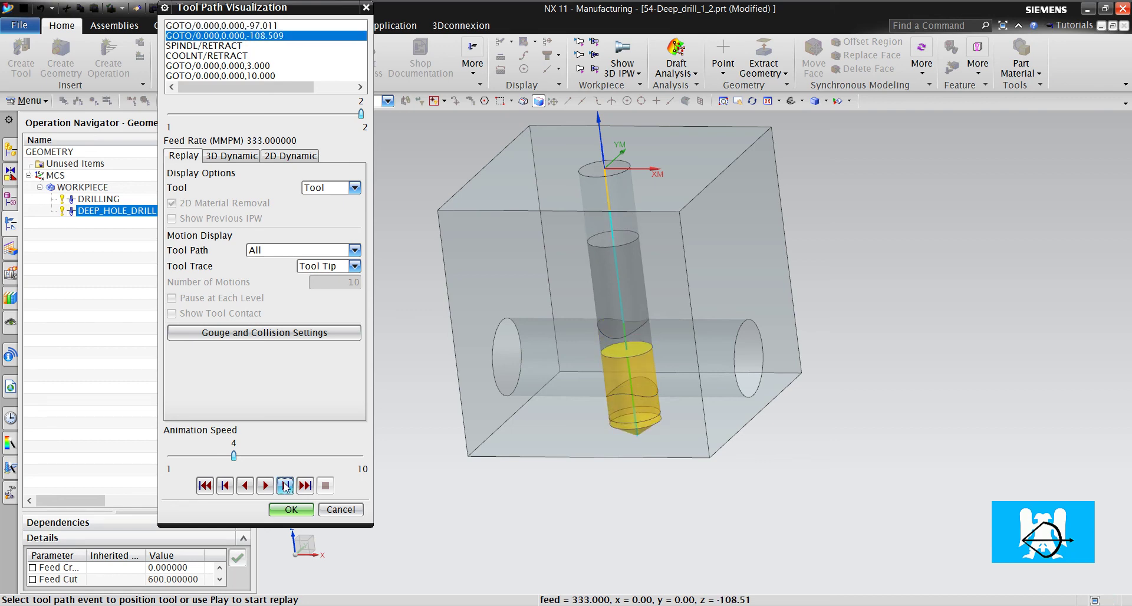
left_click(286, 486)
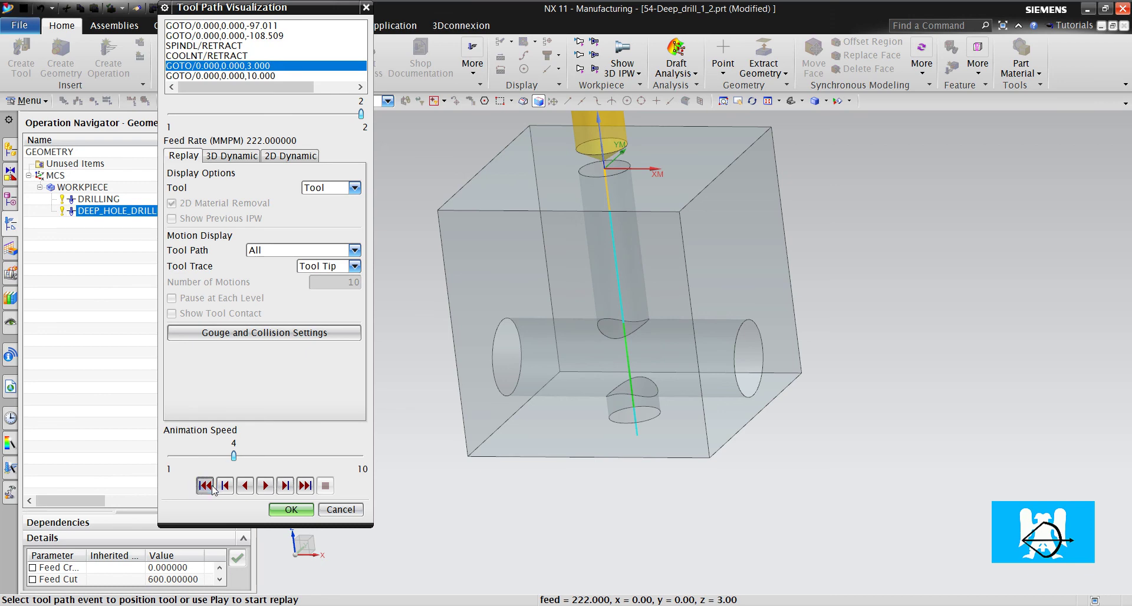
Rewind the replay and step again past the cross bore at z -62.642, then close it
left_click(205, 485)
left_click(278, 486)
left_click(278, 486)
left_click(278, 486)
left_click(284, 485)
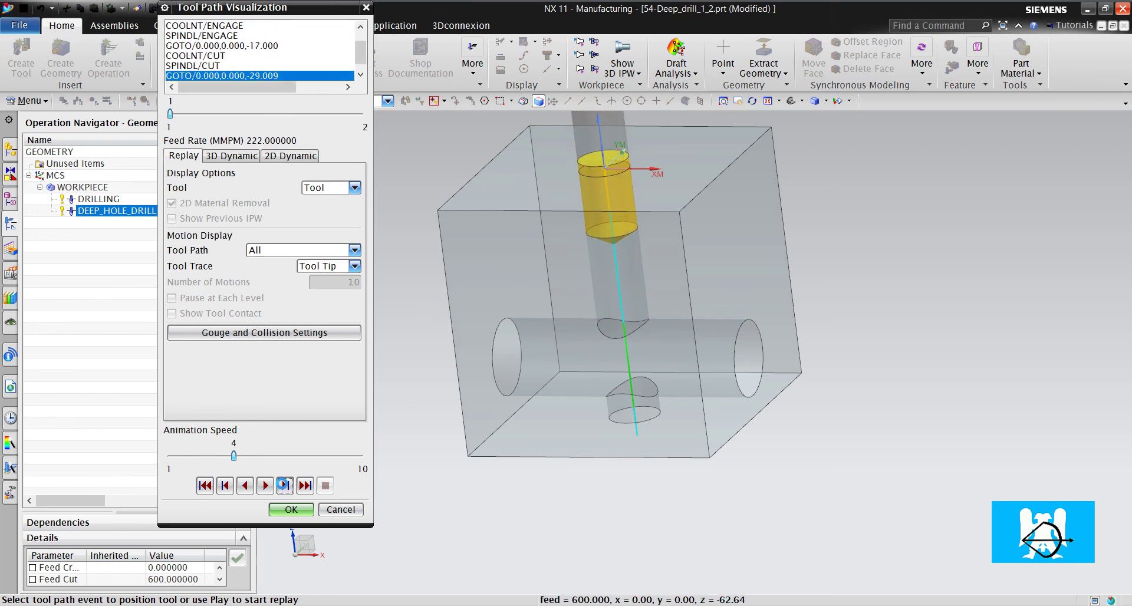
left_click(285, 485)
left_click(285, 485)
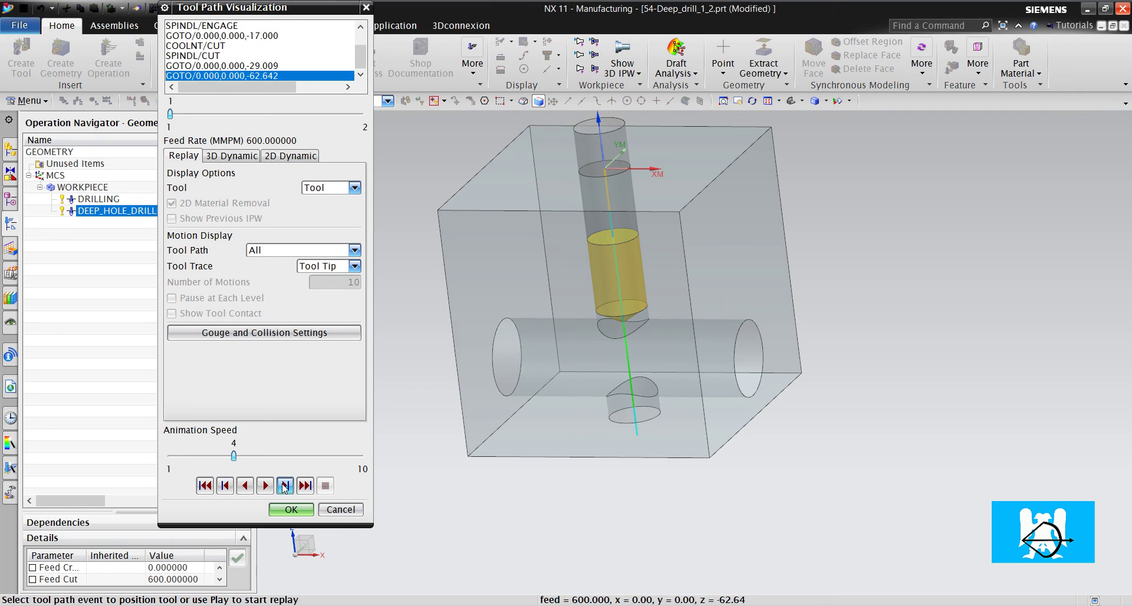
left_click(285, 486)
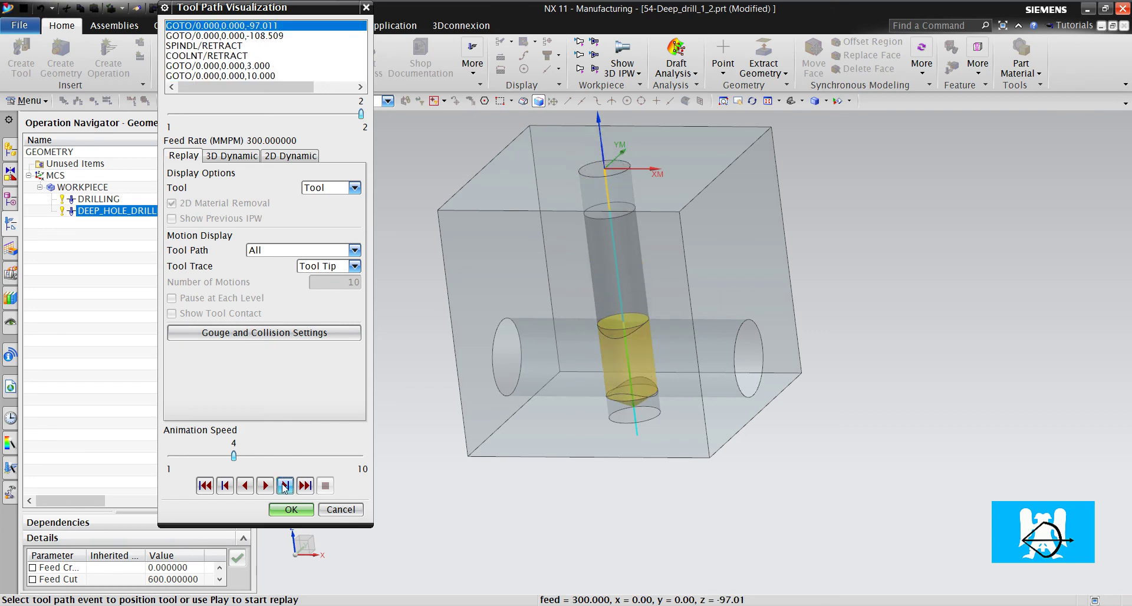
left_click(289, 510)
left_click(343, 226)
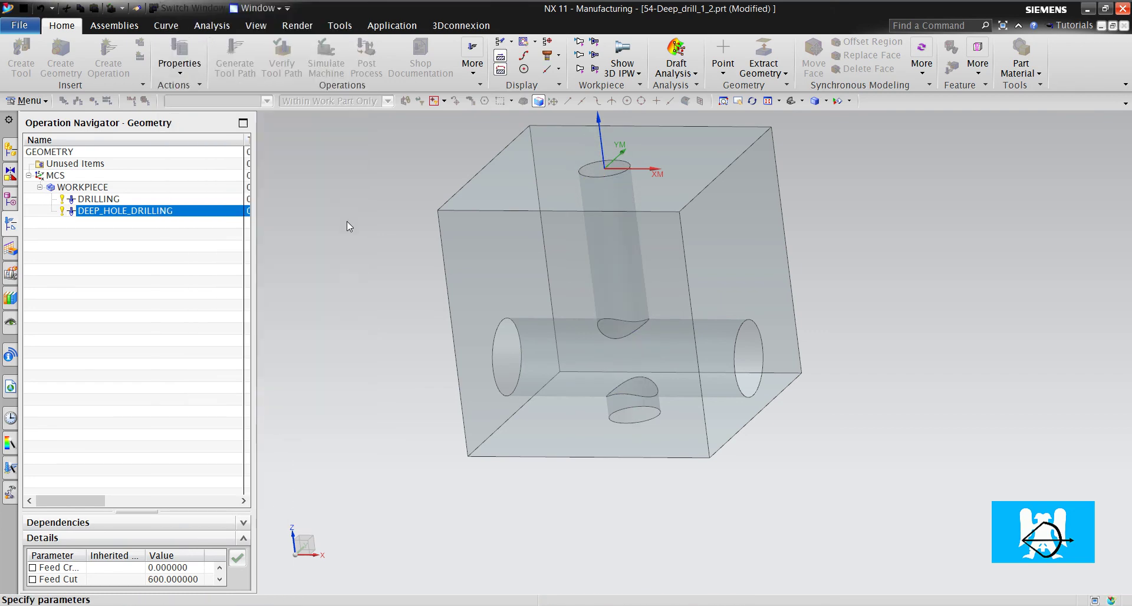
left_click(211, 260)
left_click(200, 311)
left_click(261, 396)
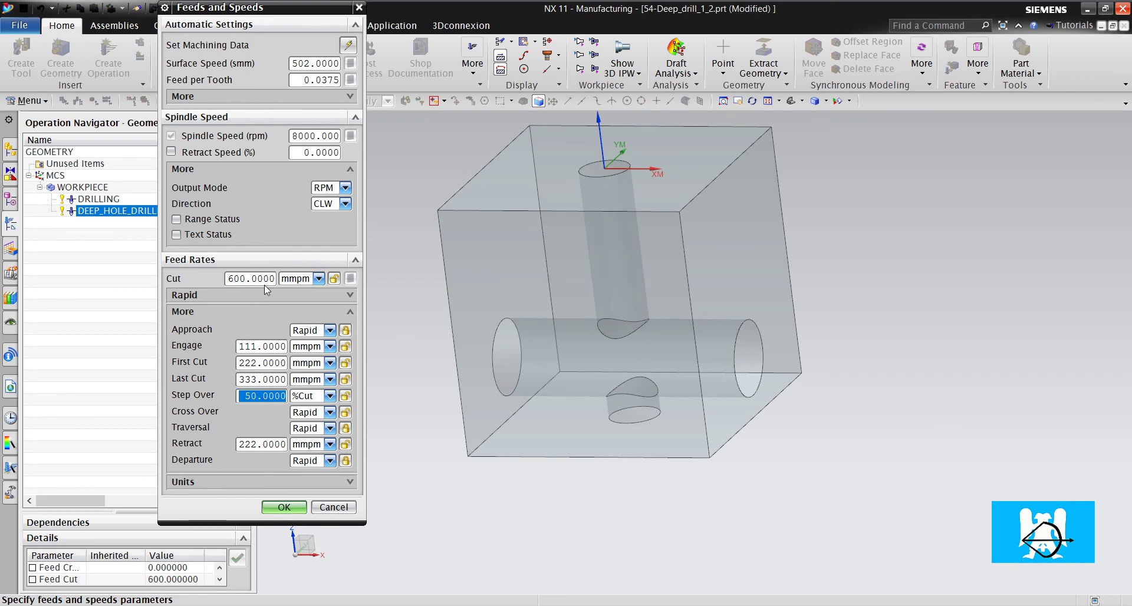
left_click(283, 507)
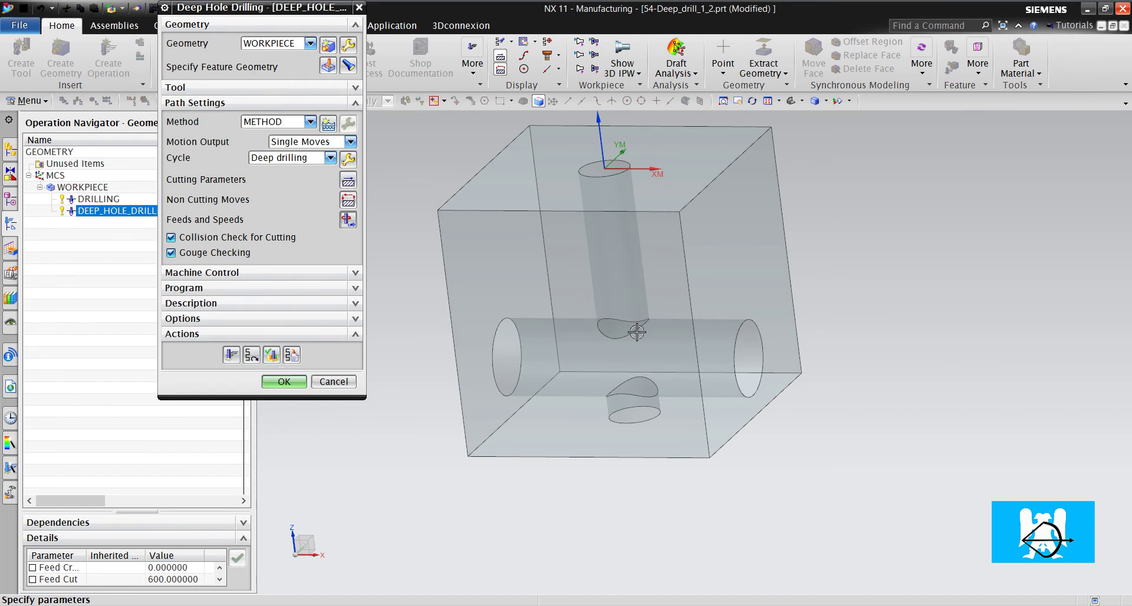
Set the Cross Over Distance to 10 mm in Cutting Parameters
scroll(633, 329, "up", 5)
scroll(586, 282, "down", 4)
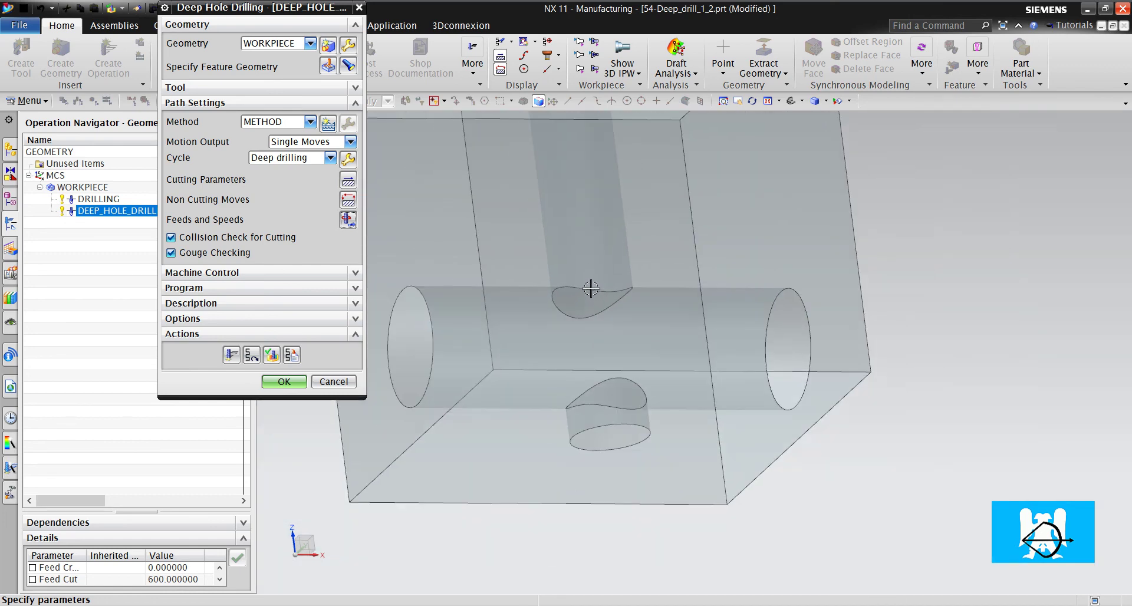
scroll(591, 296, "up", 2)
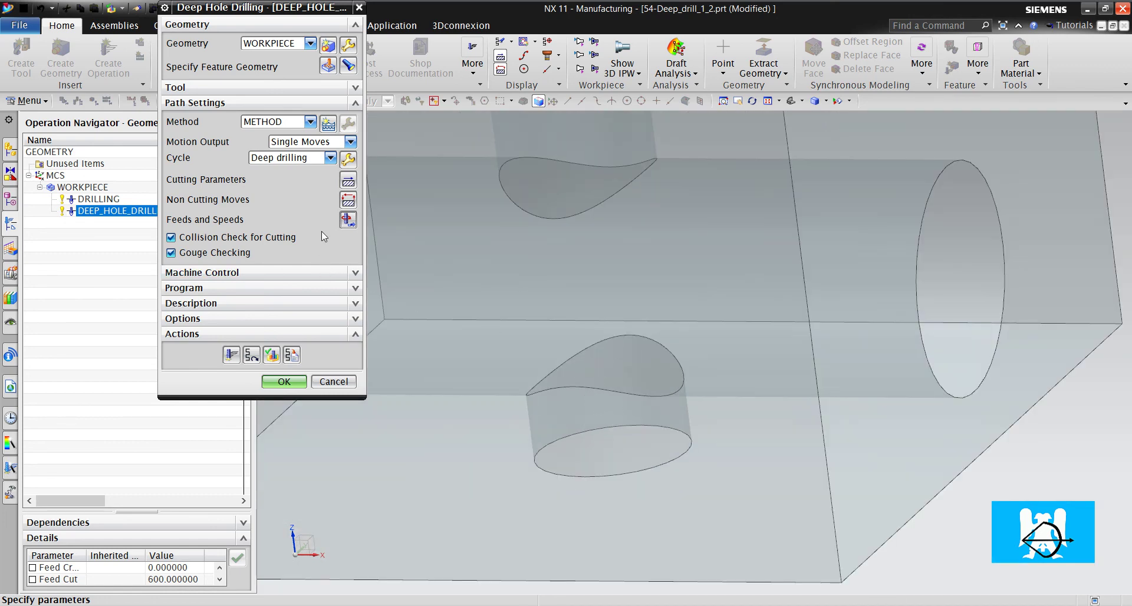
left_click(347, 182)
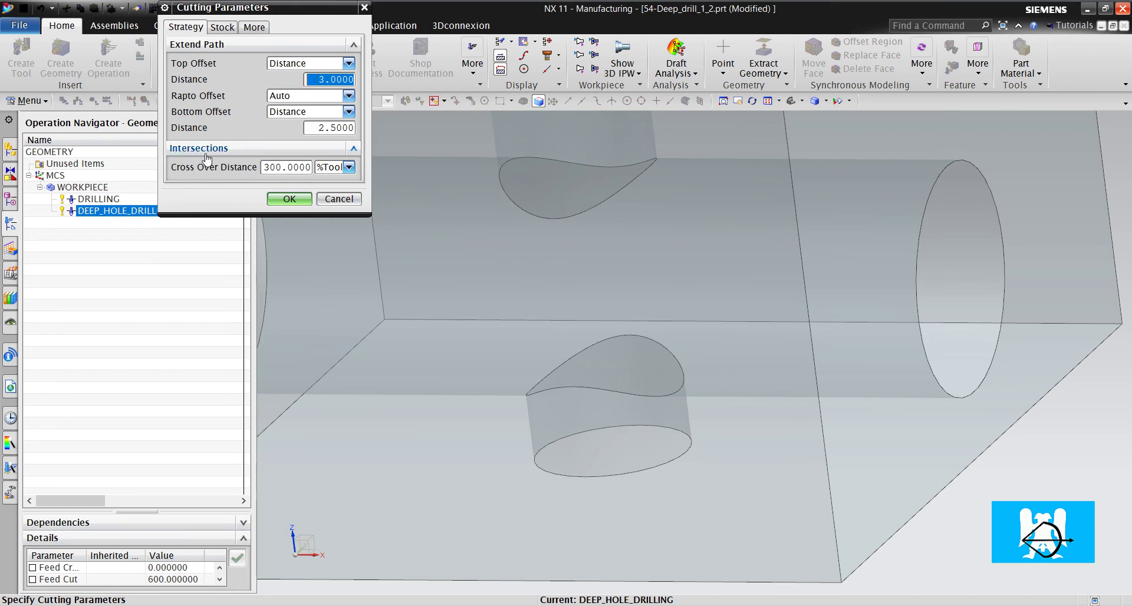
left_click(348, 167)
left_click(327, 179)
left_click(288, 167)
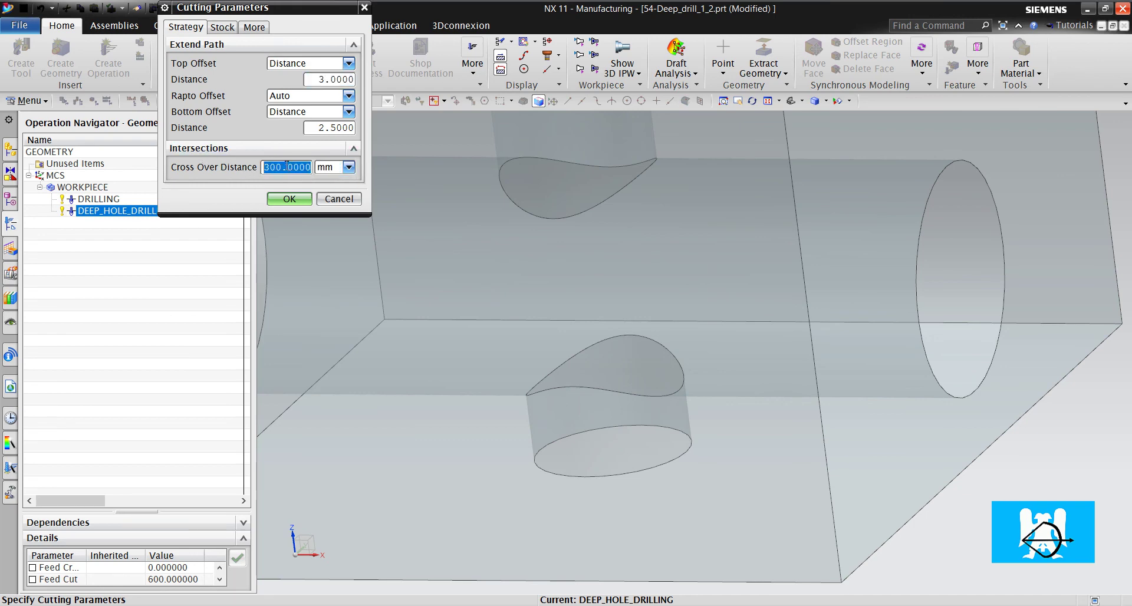
type("10")
middle_click_drag(607, 220, 642, 214)
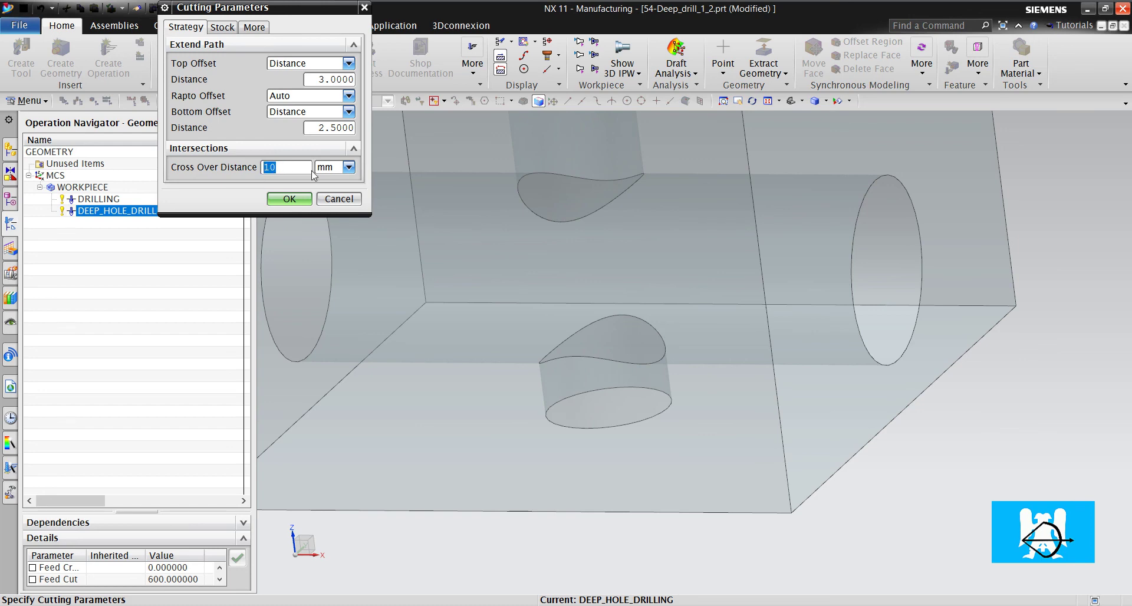
left_click(289, 199)
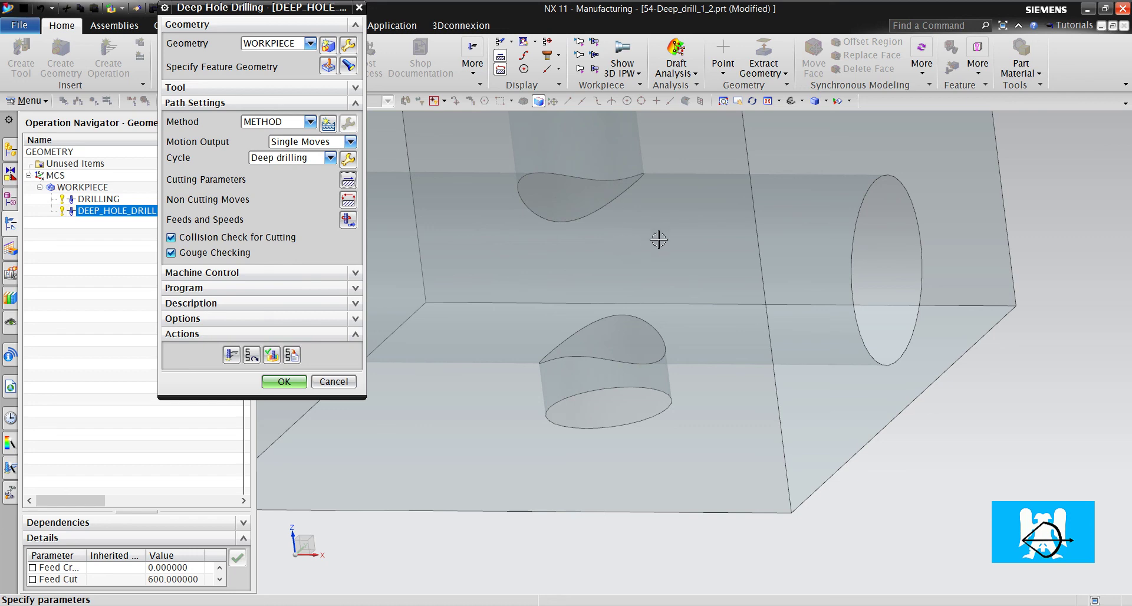
Set the Cross Over feed to 444 mmpm in Feeds and Speeds, then start the replay
key("Escape")
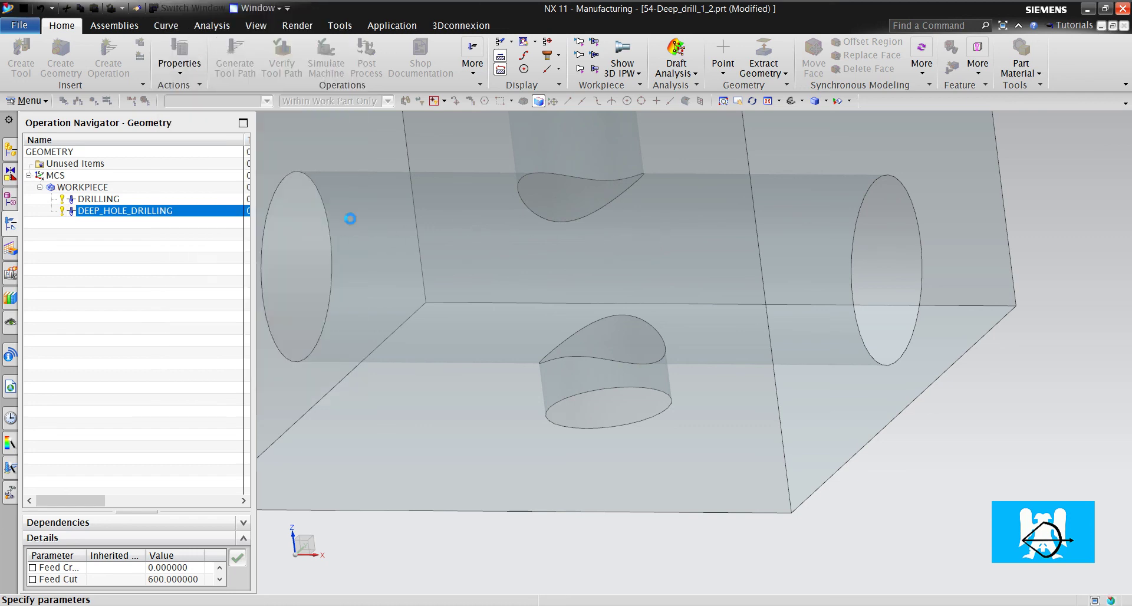
left_click(244, 260)
left_click(210, 311)
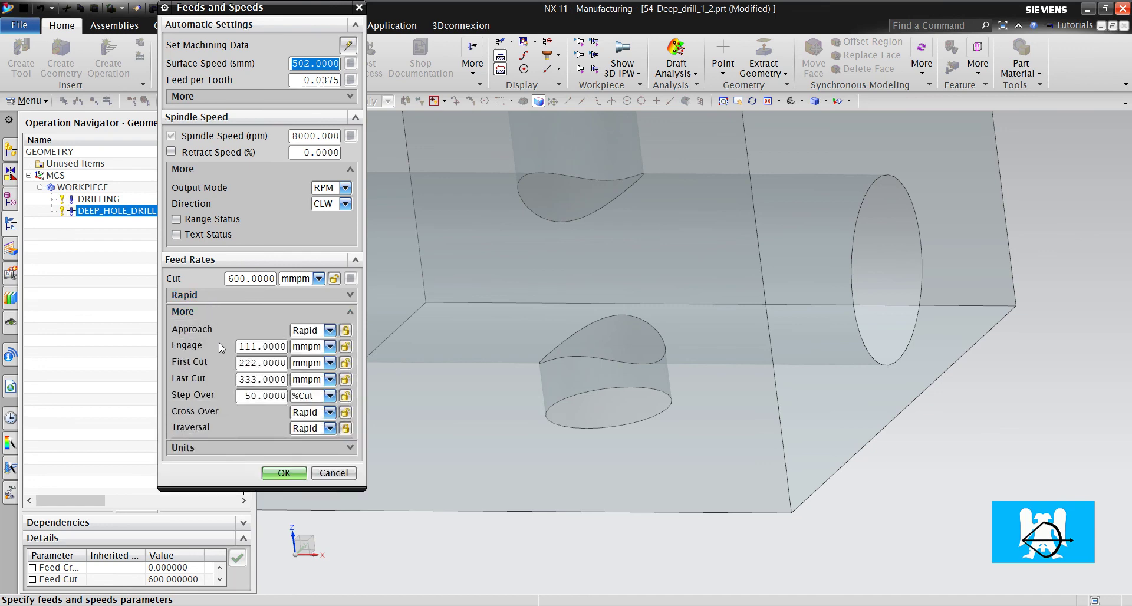
left_click(311, 413)
left_click(313, 439)
left_click(265, 412)
type("444")
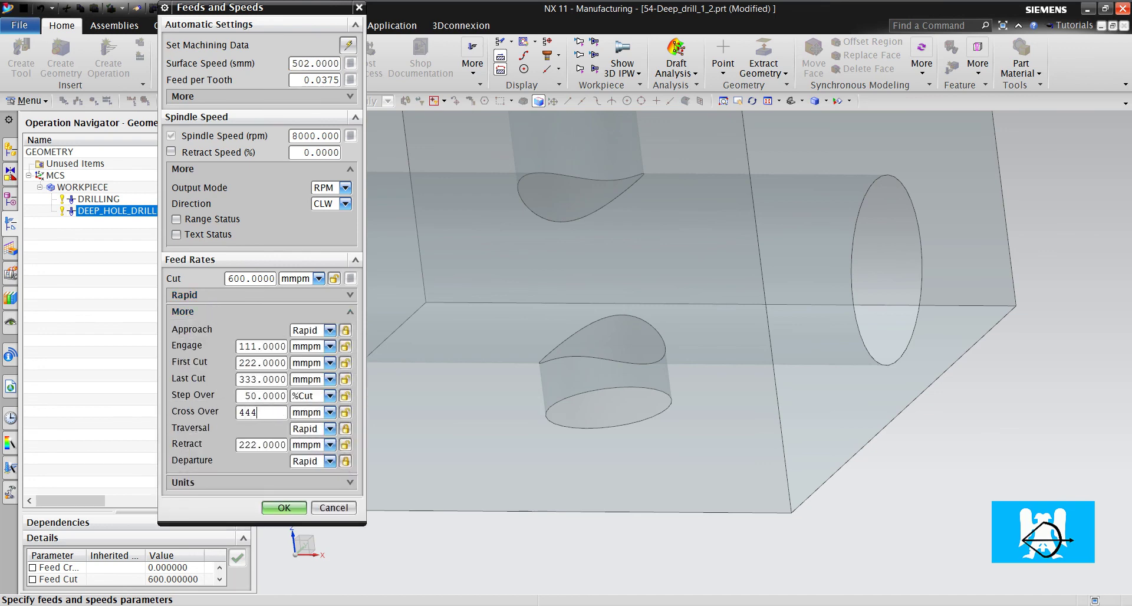
left_click(283, 508)
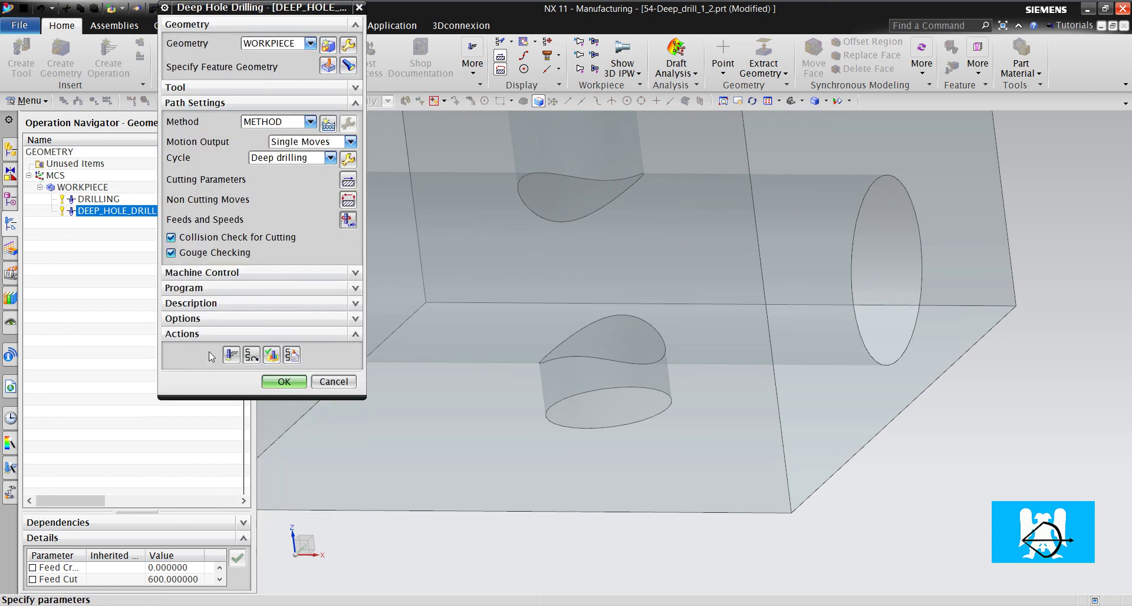
left_click(272, 355)
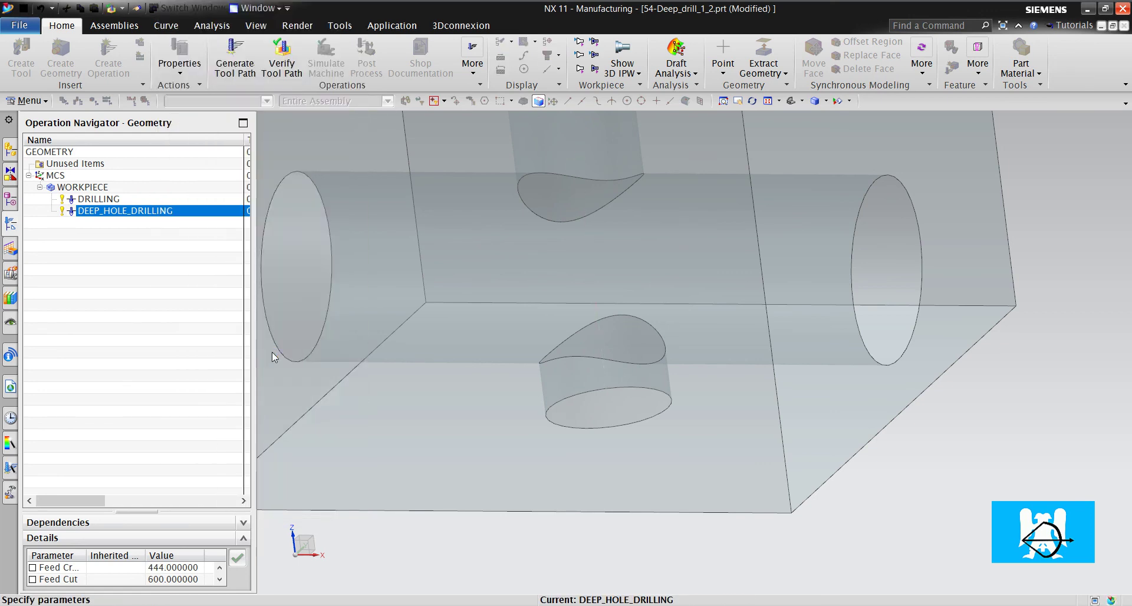
scroll(549, 296, "down", 5)
Step the deep-hole replay past the cross hole to the bottom and back out
middle_click_drag(551, 252, 503, 246)
left_click(285, 486)
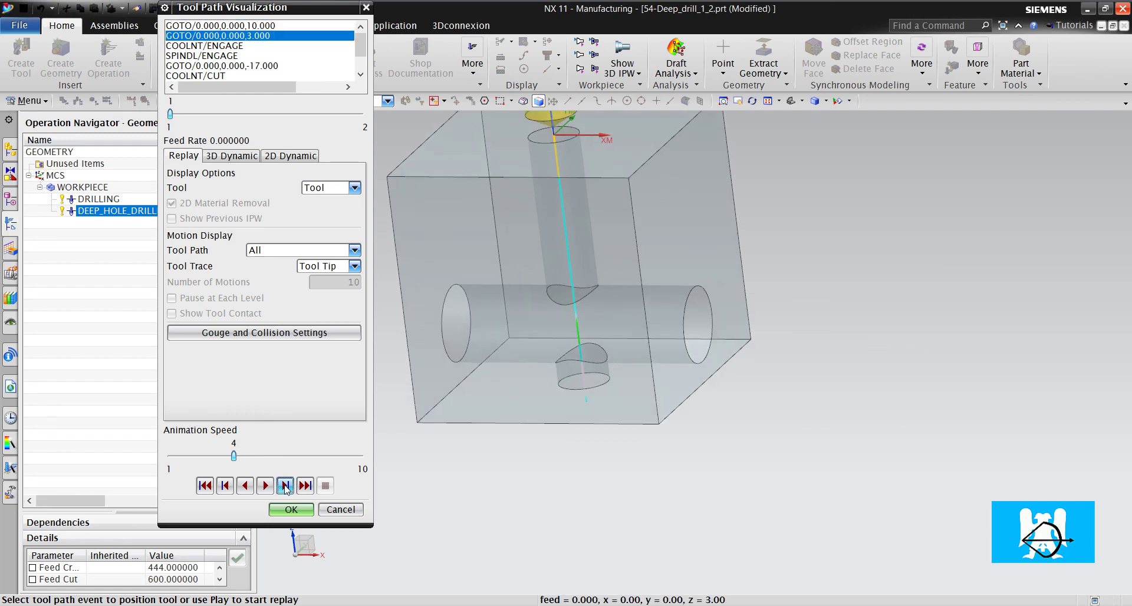
left_click(285, 485)
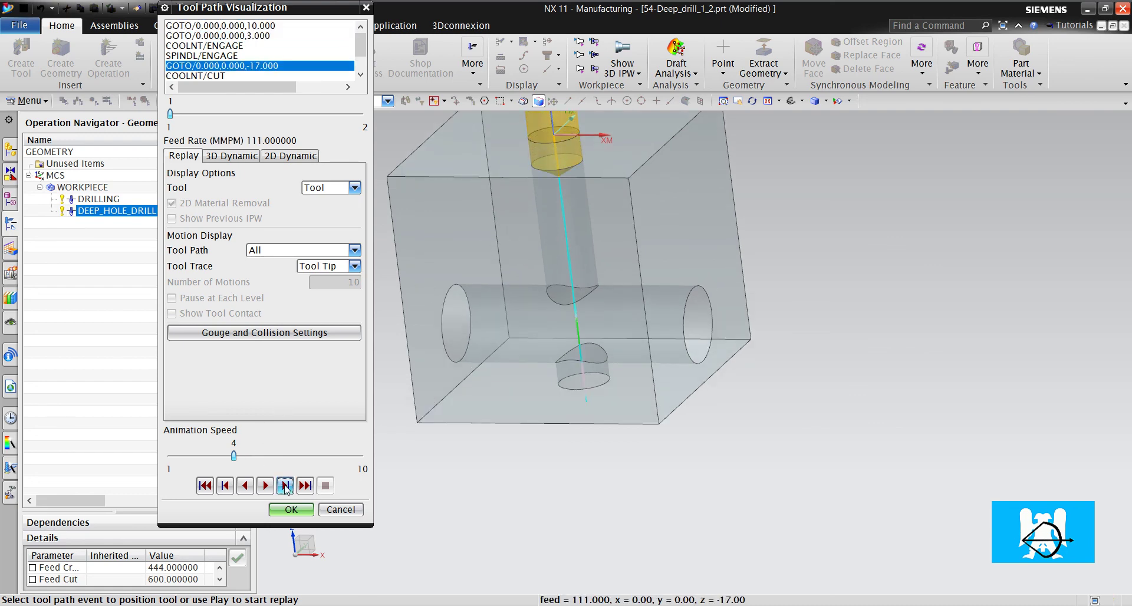
left_click(285, 486)
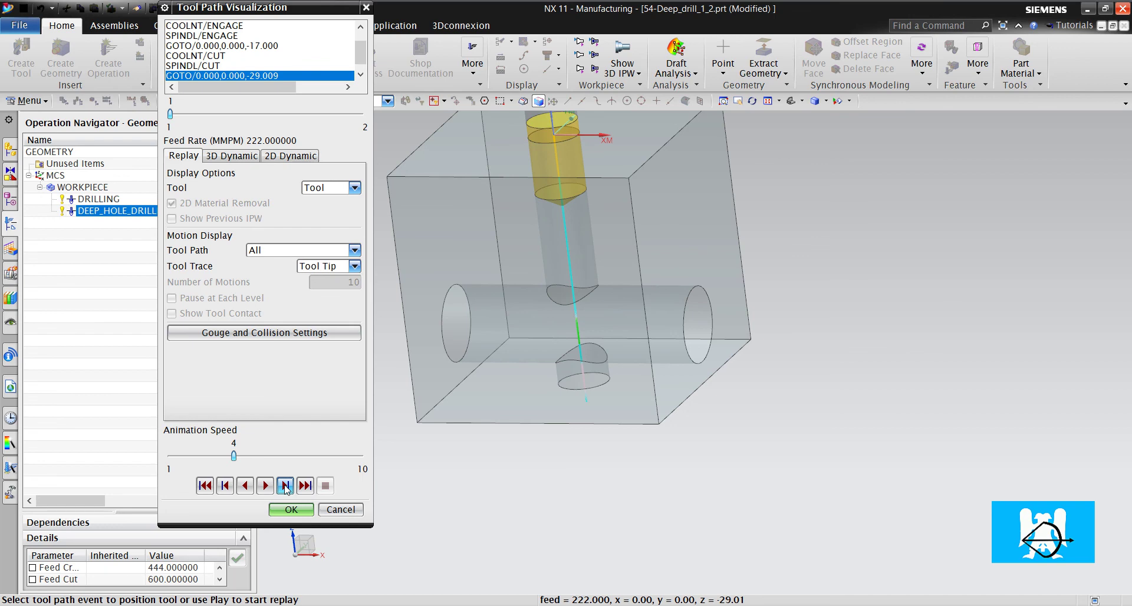
left_click(285, 485)
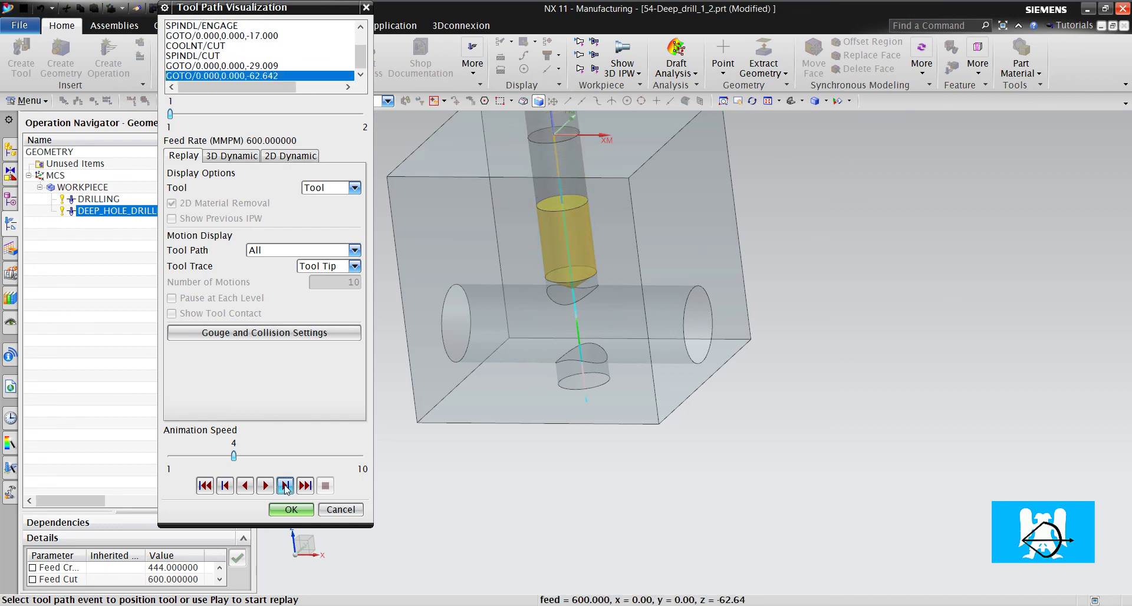
left_click(285, 486)
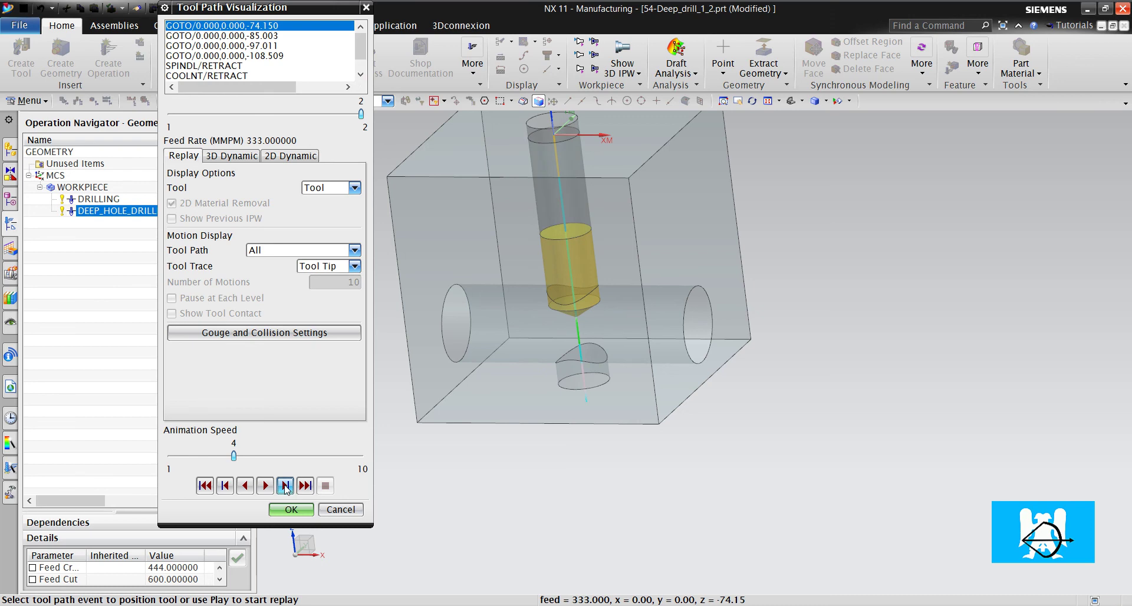
left_click(285, 486)
left_click(285, 486)
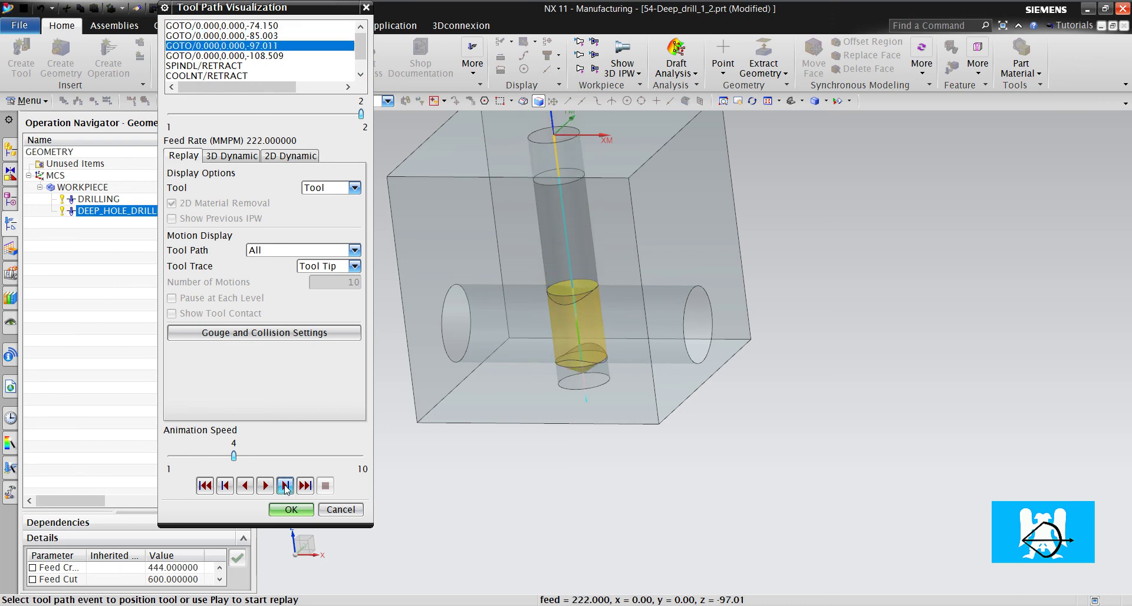
left_click(285, 486)
left_click(285, 486)
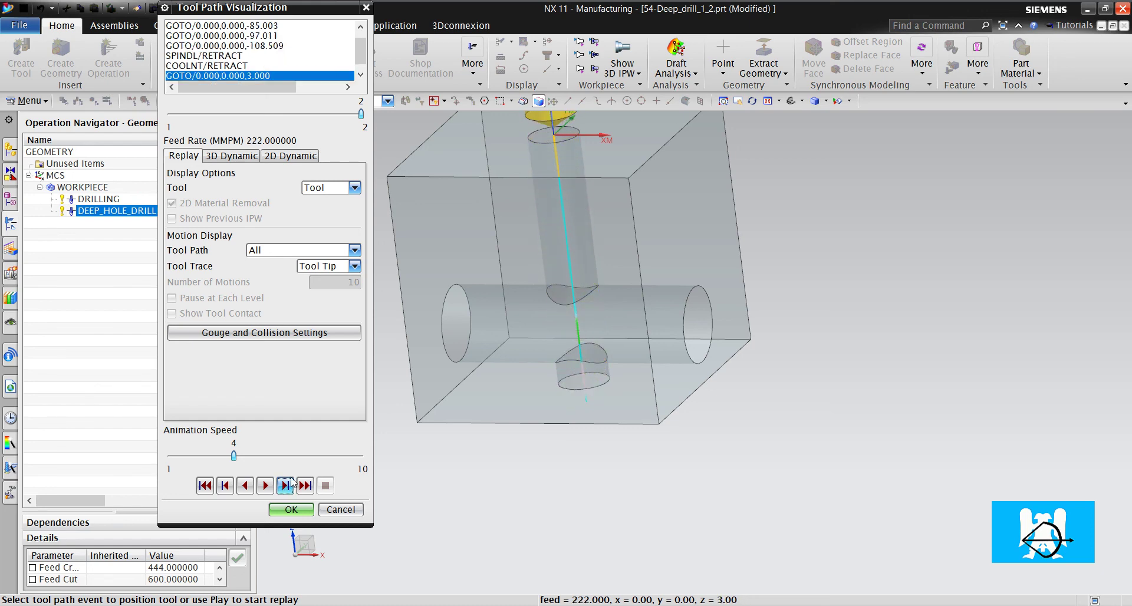
Inspect the drilled block, then close the replay to return to Deep Hole Drilling settings
scroll(566, 213, "up", 3)
scroll(605, 274, "up", 4)
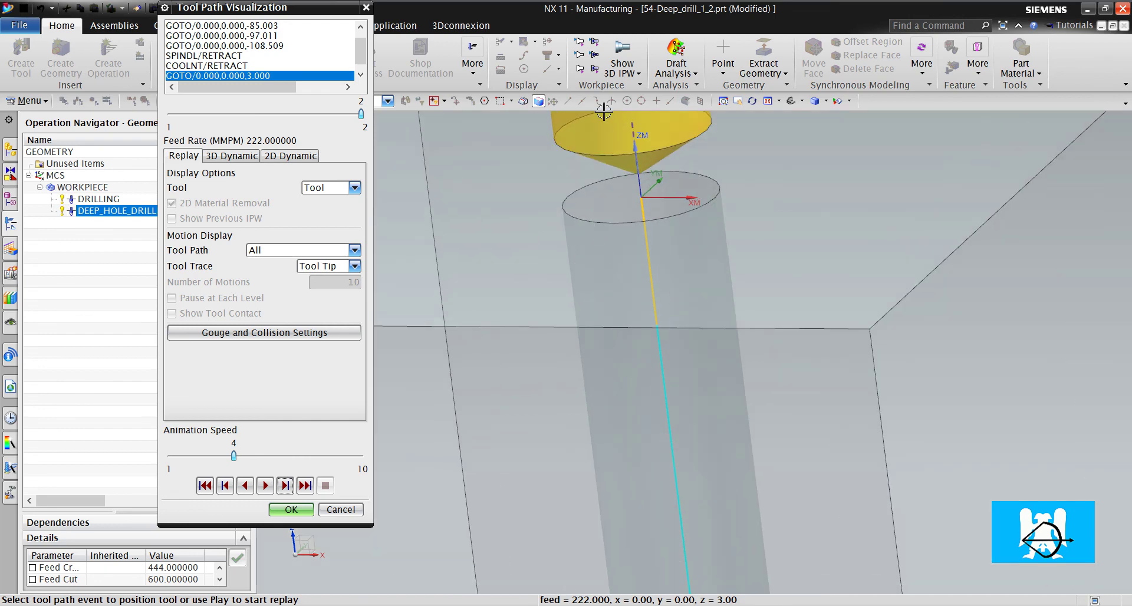
scroll(613, 270, "down", 5)
scroll(637, 366, "up", 3)
scroll(637, 367, "up", 2)
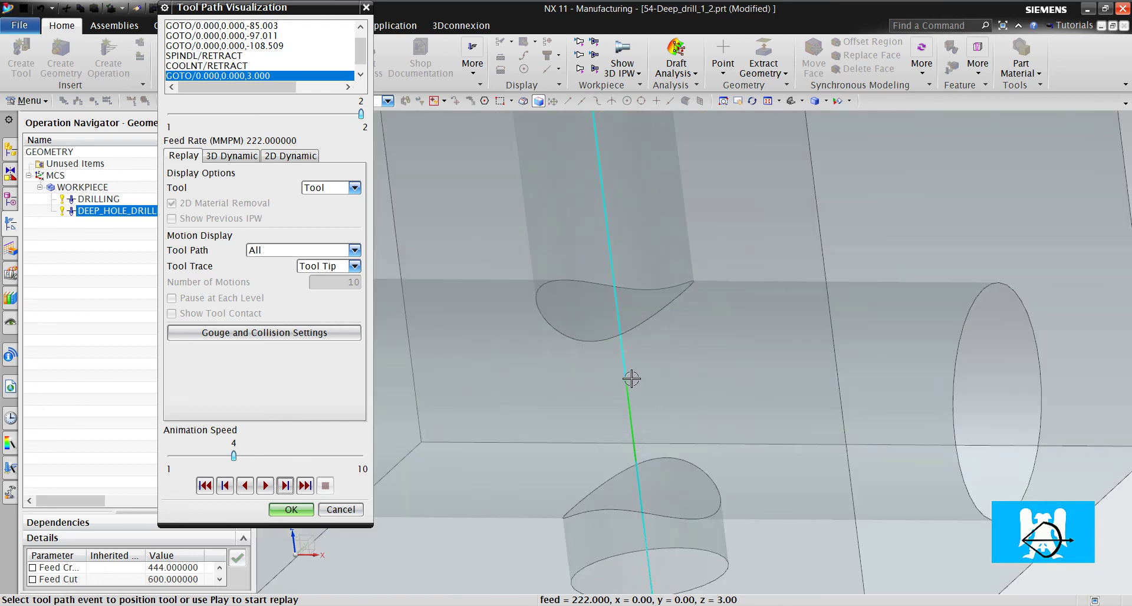
scroll(619, 366, "down", 3)
middle_click_drag(578, 387, 578, 342)
scroll(564, 212, "up", 2)
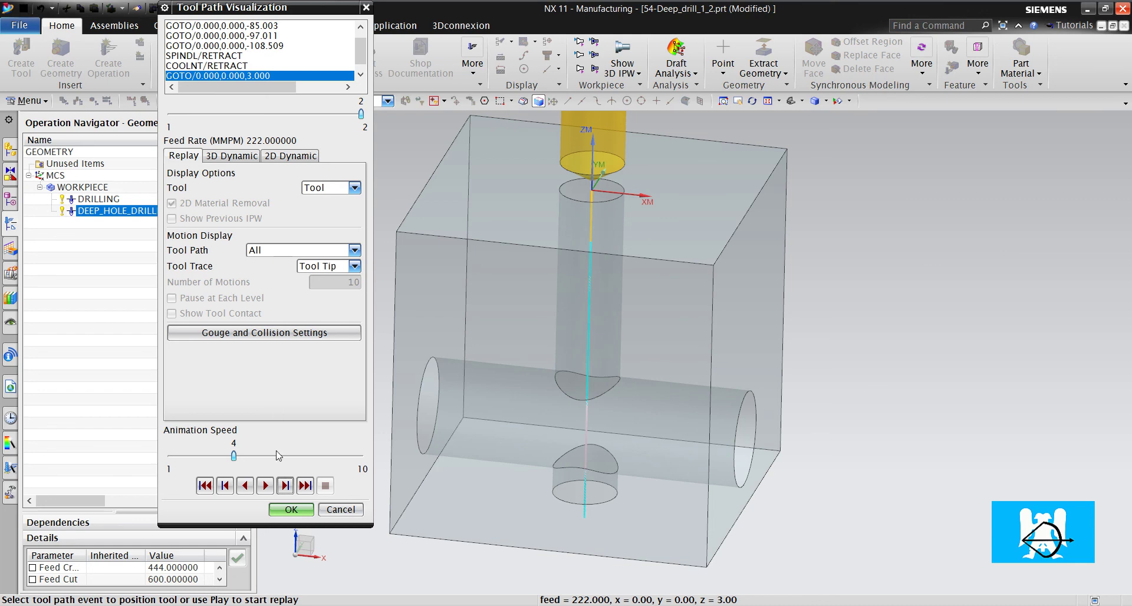
left_click(291, 510)
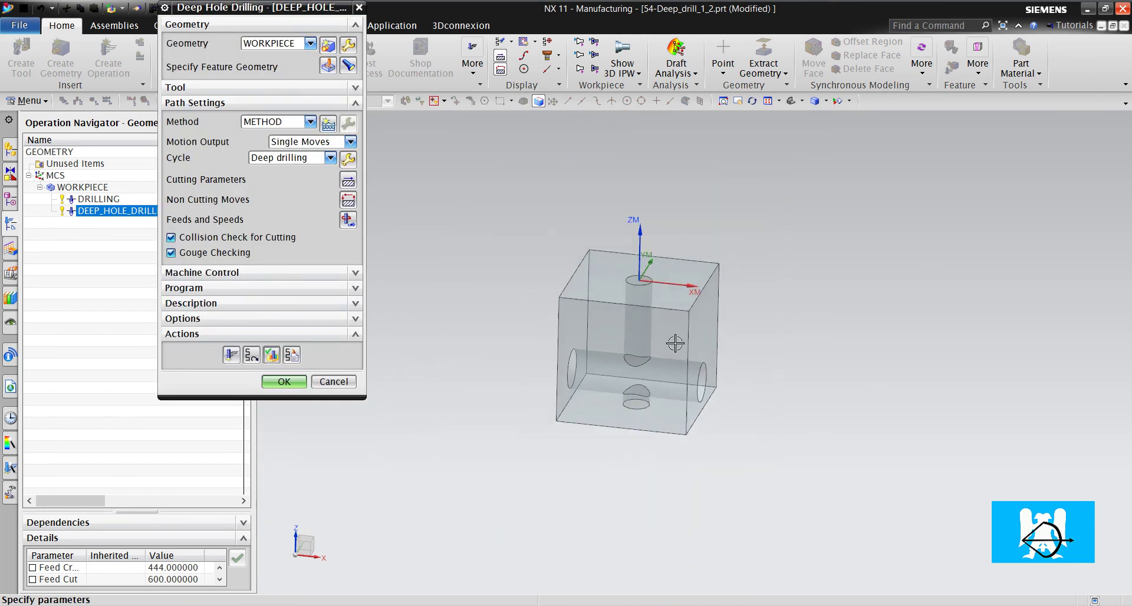
scroll(609, 356, "up", 2)
scroll(609, 356, "down", 2)
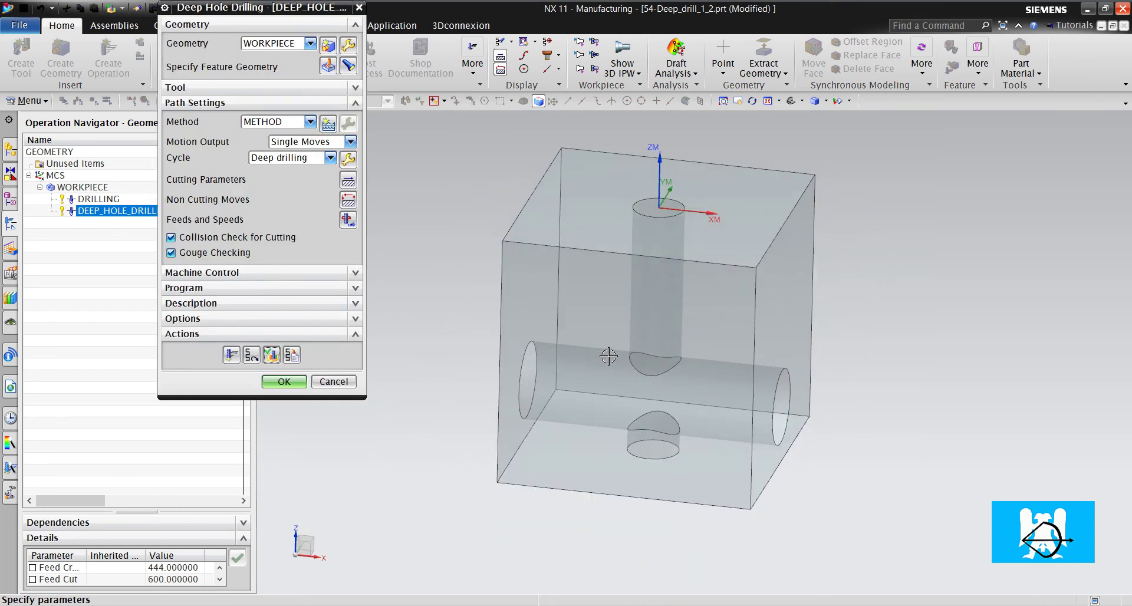